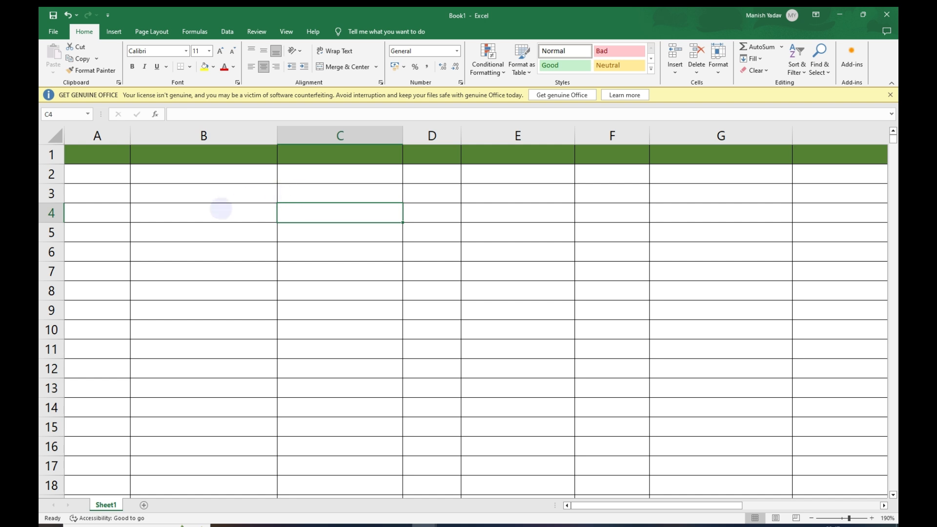
left_click(222, 308)
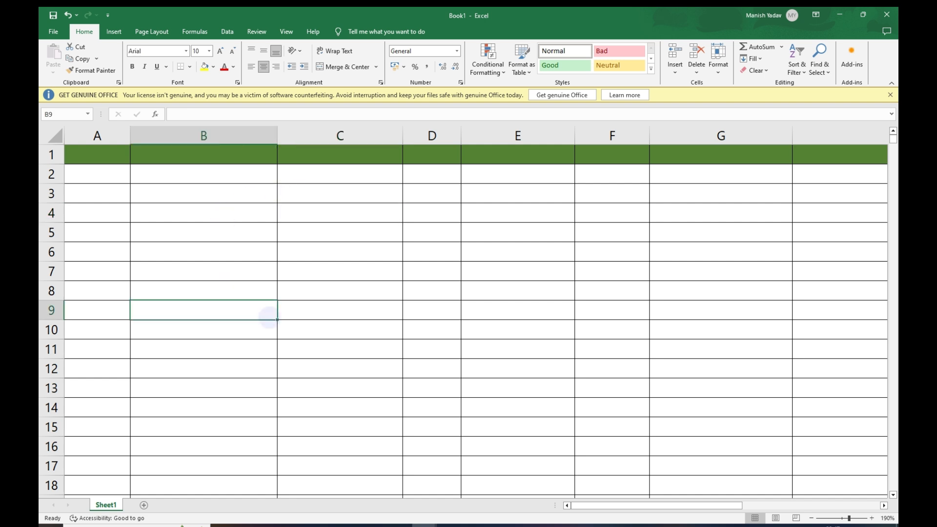
left_click_drag(234, 179, 234, 447)
left_click(90, 284)
left_click_drag(89, 284, 586, 325)
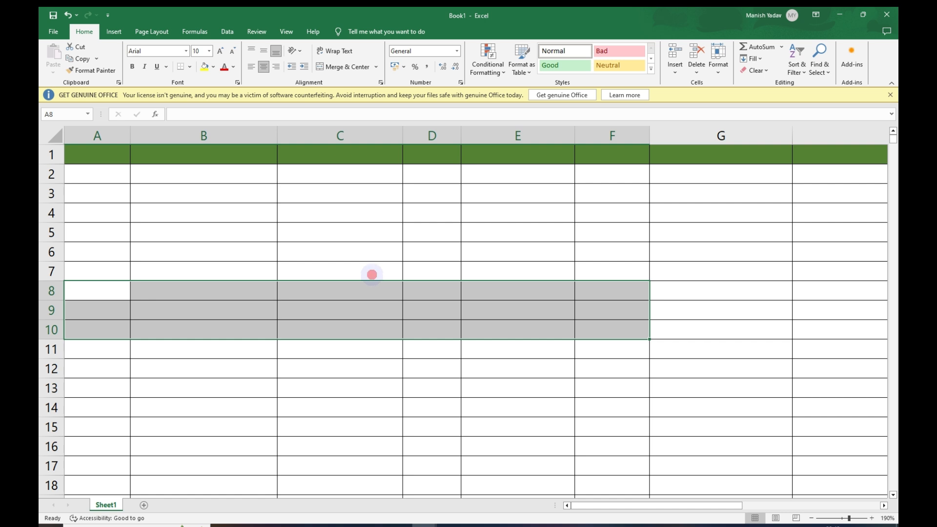
left_click(371, 275)
left_click_drag(330, 176, 337, 293)
left_click_drag(336, 334, 344, 426)
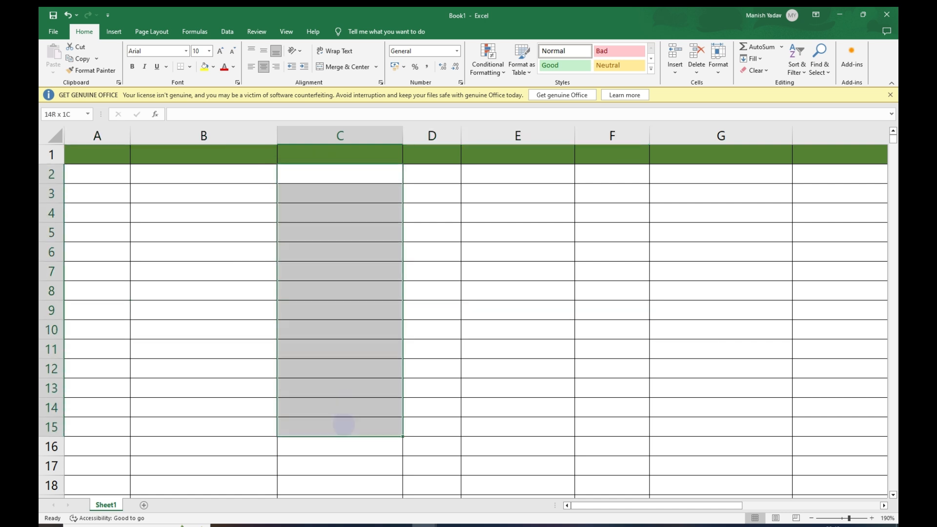
left_click_drag(90, 239, 764, 335)
left_click_drag(433, 388, 424, 368)
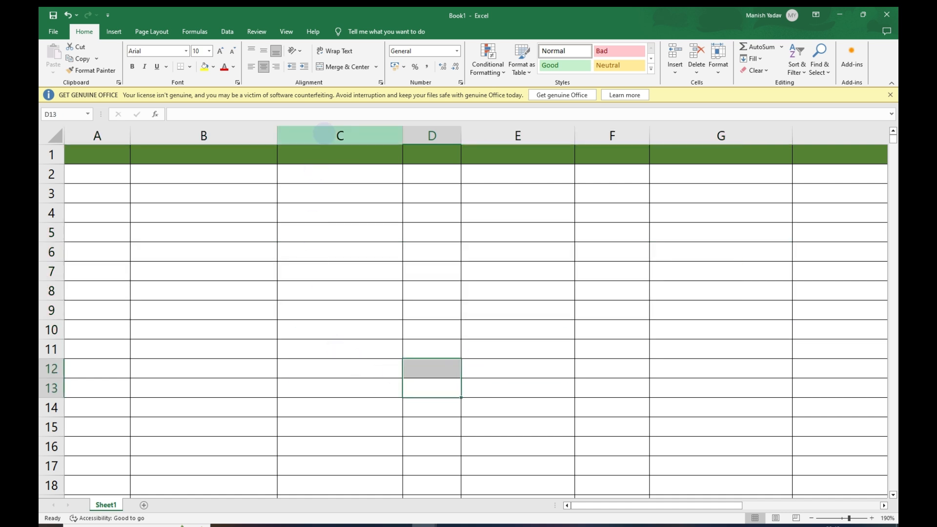
left_click(323, 136)
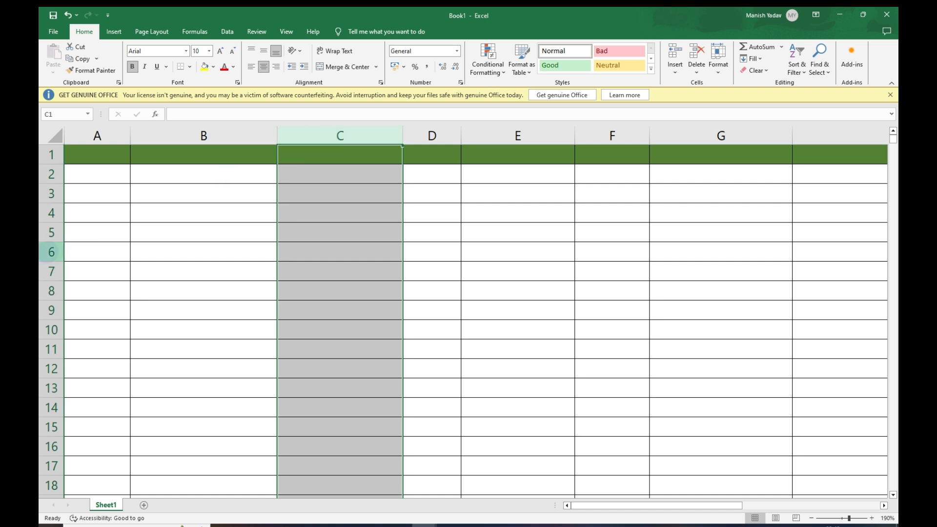
left_click(51, 251)
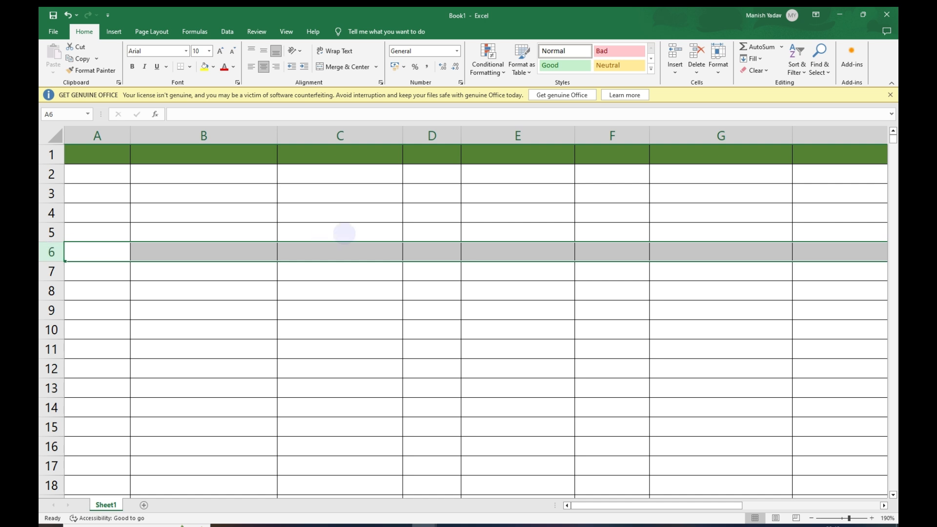
left_click(328, 134)
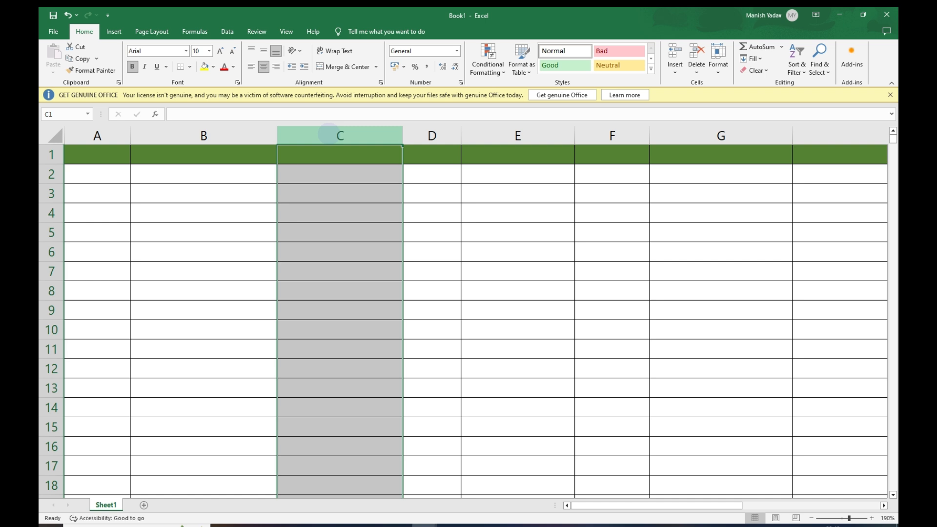
left_click(216, 137)
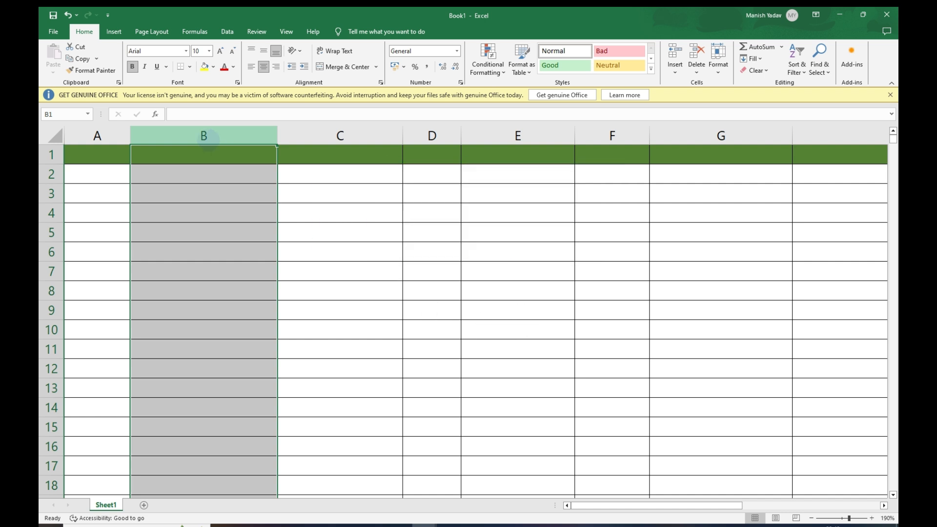
Enter the header Sr.NO in cell A1 and the starting number 1 in cell A2
left_click(98, 161)
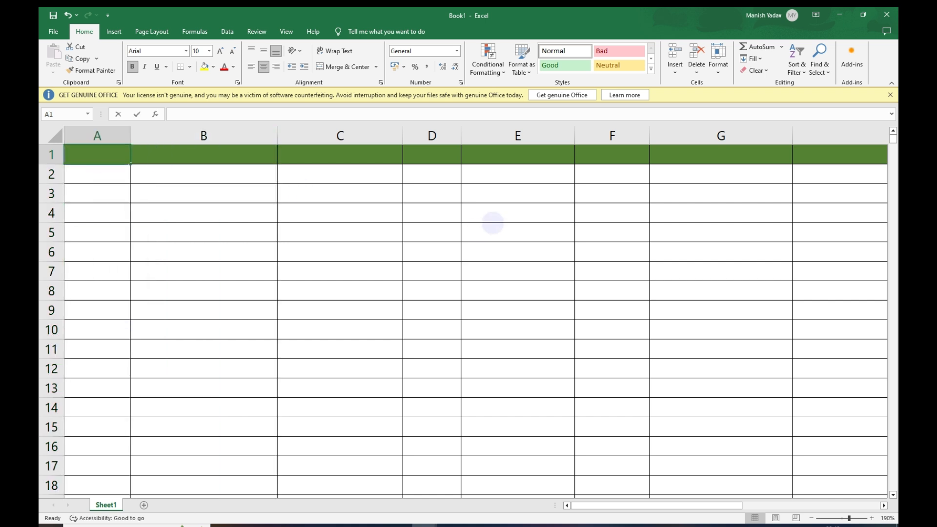
type("Sr,")
key("BackSpace")
type(".NO")
key("Return")
type("1")
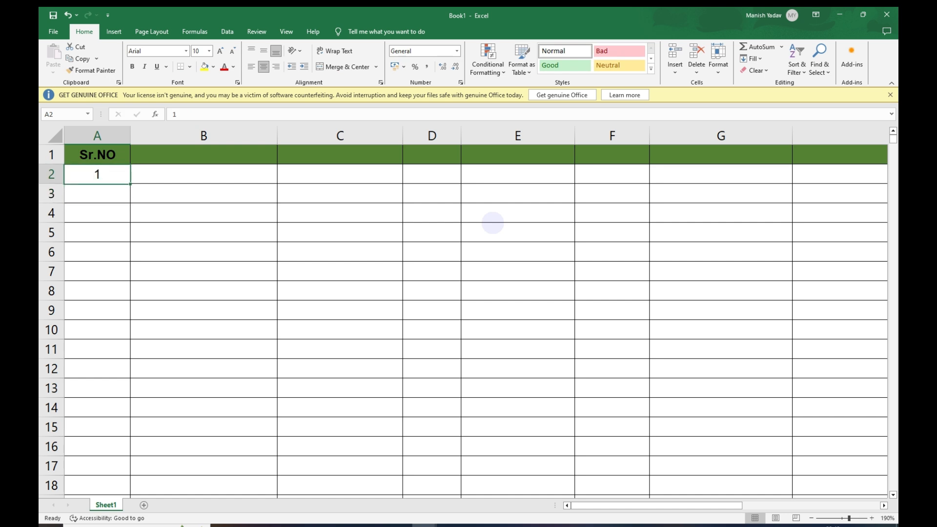
Fill column A downward from A2 with a linear series, step value 1 and stop value 10000, and check its end
key("ctrl+shift+Down")
key("alt+e")
key("i")
key("s")
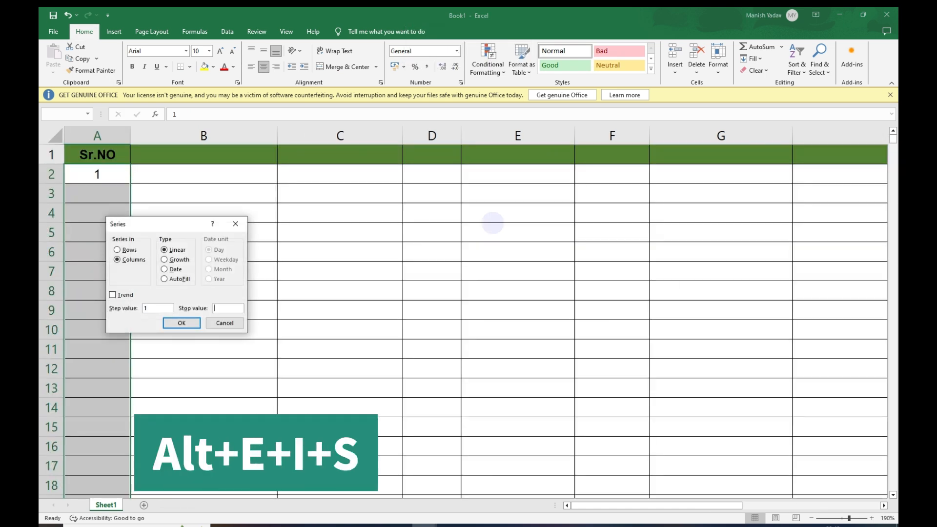
type("10000")
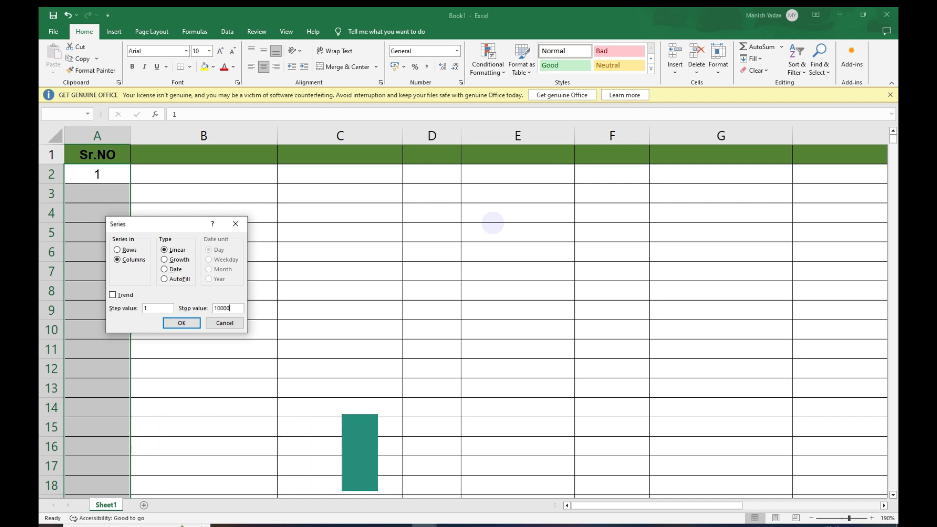
key("Return")
key("ctrl+Down")
key("Down")
key("Down")
key("ctrl+Up")
key("ctrl+Up")
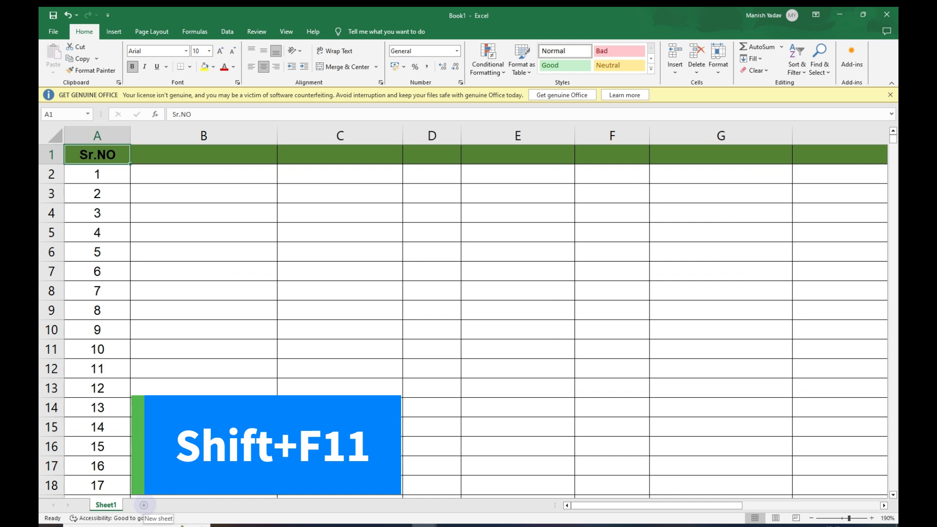
Add a new worksheet and enter the header SR.NO in A1 with the starting number 1 in A2
key("shift+F11")
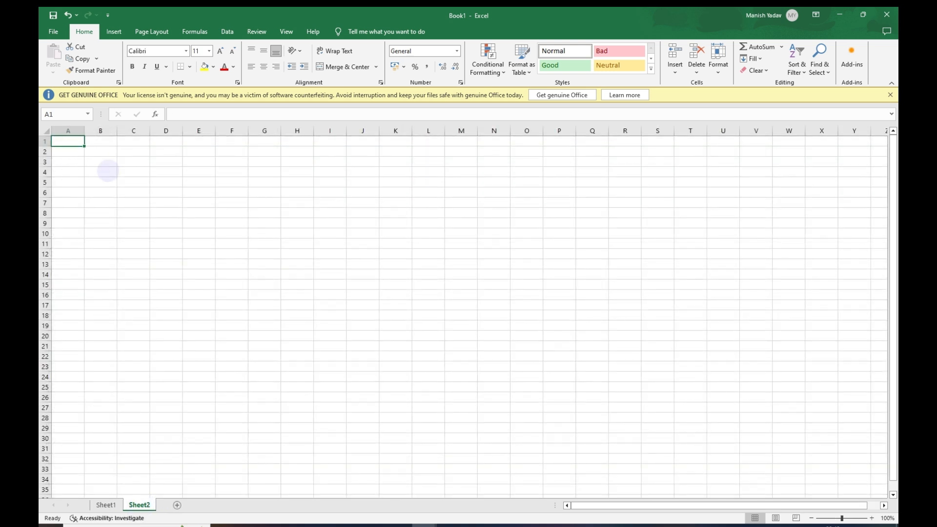
scroll(189, 249, "up", 8)
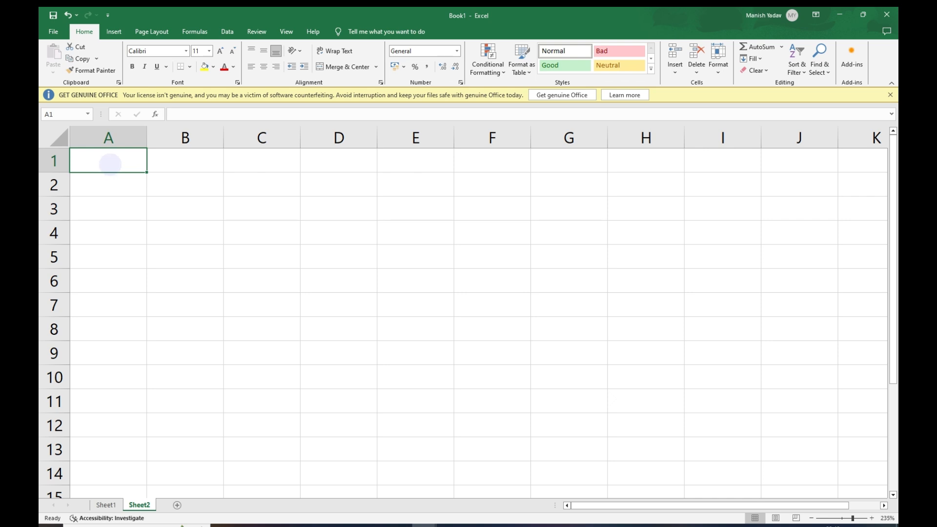
type("SR.NO")
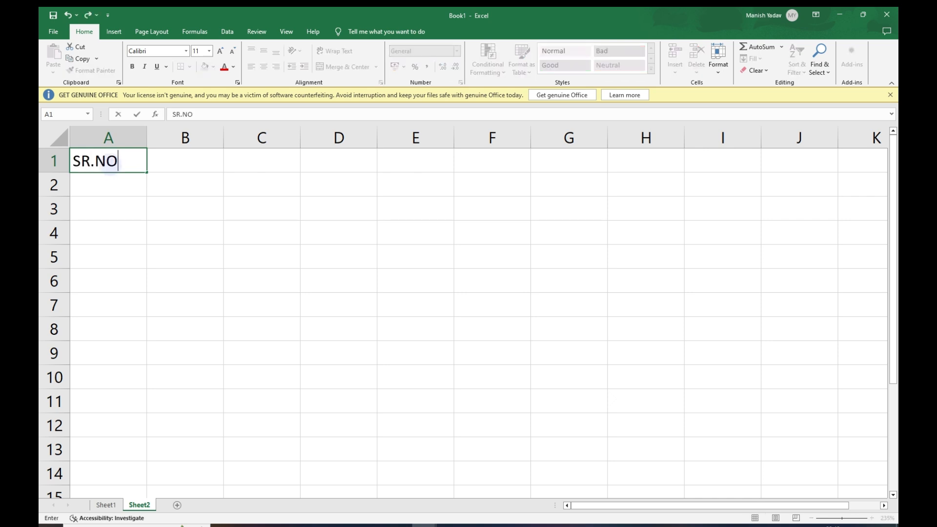
key("Return")
type("1")
key("Return")
Fill the new sheet's column A from A2 with a linear series, step value 1 and stop value 15000
left_click(111, 165)
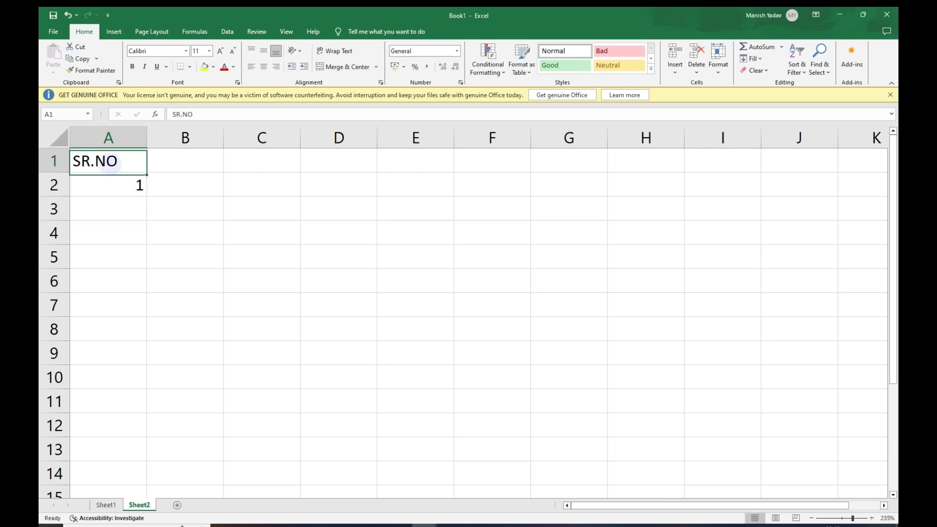
key("Down")
key("ctrl+shift+Down")
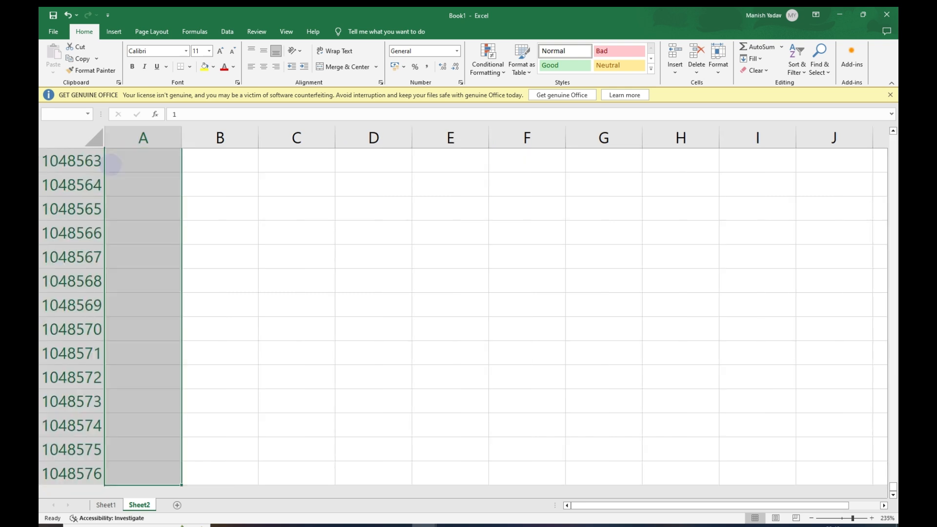
key("alt+e")
key("i")
key("s")
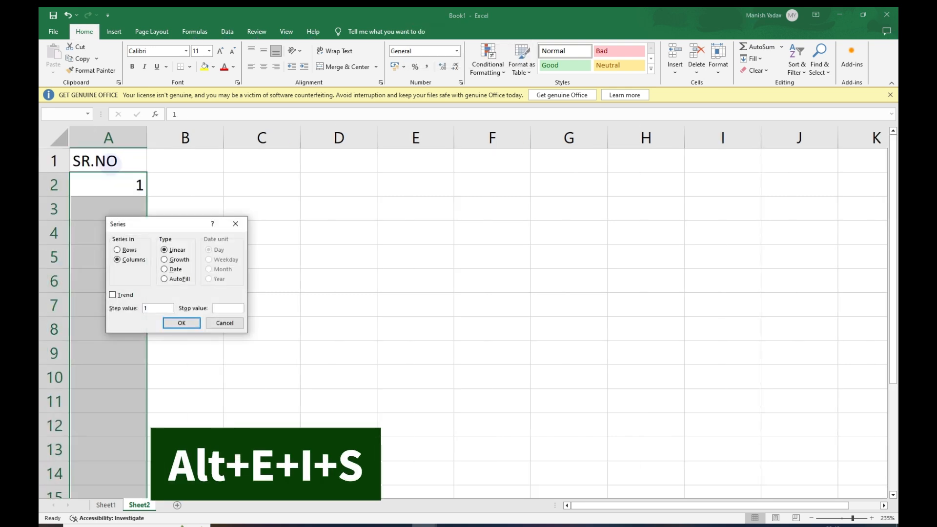
type("15000")
key("Return")
key("ctrl+Down")
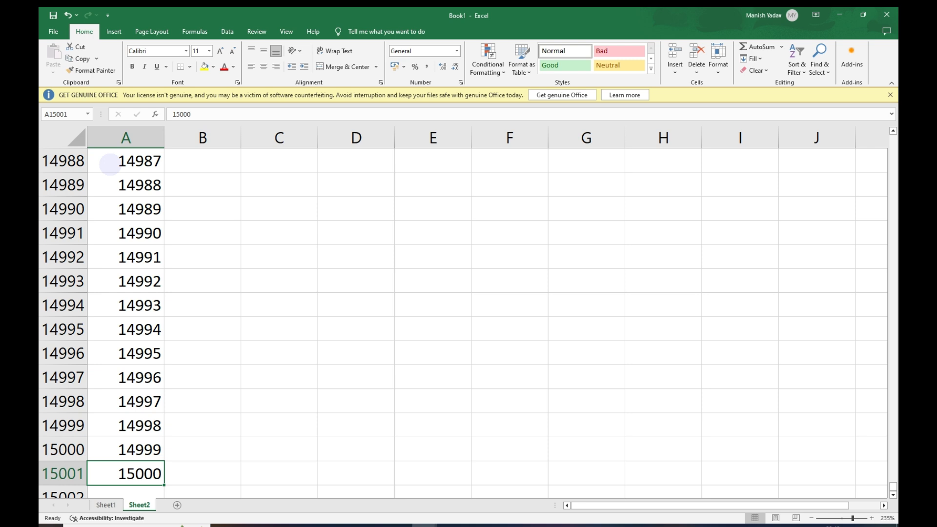
Center the SR.NO header and the whole number series in column A horizontally
key("ctrl+Up")
key("ctrl+shift+Down")
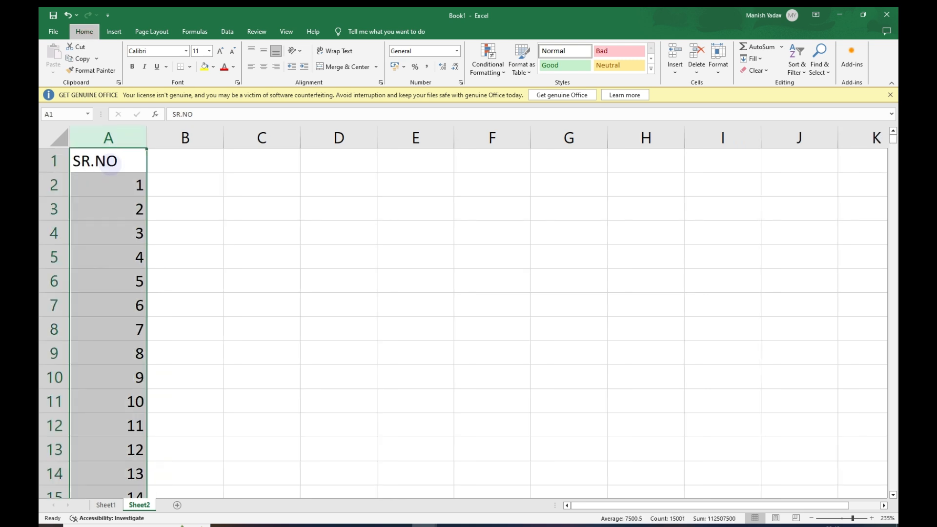
key("alt+h")
key("a")
key("c")
key("Down")
key("Down")
key("Down")
key("Down")
key("Down")
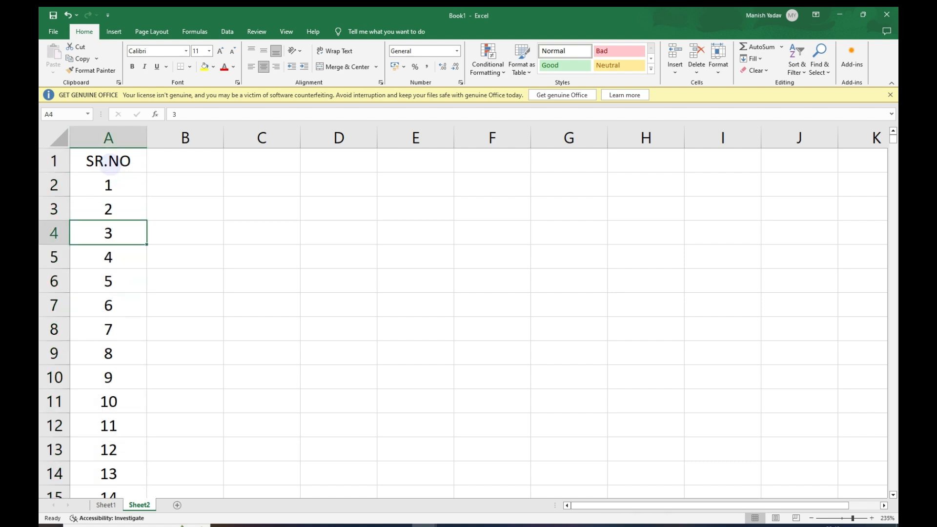
Clear single numbers from the column A series at irregular intervals of roughly 10 to 20 rows, continuing down through row 235
key("Down")
key("Down")
key("Down")
key("Down")
key("Down")
key("Down")
key("Down")
key("Down")
key("Down")
key("Down")
key("Delete")
key("Down")
key("Down")
key("Down")
key("Down")
key("Down")
key("Down")
key("Down")
key("Down")
key("Delete")
key("Down")
key("Down")
key("Down")
key("Down")
key("Down")
key("Down")
key("Down")
key("Down")
key("Down")
key("Down")
key("Down")
key("Down")
key("Down")
key("Delete")
key("Down")
key("Down")
key("Down")
key("Down")
key("Down")
key("Down")
key("Down")
key("Down")
key("Down")
key("Down")
key("Down")
key("Down")
key("Delete")
key("Down")
key("Down")
key("Down")
key("Down")
key("Down")
key("Down")
key("Down")
key("Down")
key("Down")
key("Down")
key("Down")
key("Down")
key("Delete")
key("Down")
key("Down")
key("Down")
key("Down")
key("Down")
key("Down")
key("Down")
key("Down")
key("Down")
key("Down")
key("Down")
key("Down")
key("Delete")
key("Down")
key("Down")
key("Down")
key("Down")
key("Down")
key("Down")
key("Down")
key("Down")
key("Down")
key("Down")
key("Down")
key("Down")
key("Down")
key("Delete")
key("Down")
key("Down")
key("Down")
key("Down")
key("Down")
key("Down")
key("Down")
key("Down")
key("Down")
key("Down")
key("Down")
key("Down")
key("Down")
key("Down")
key("Down")
key("Down")
key("Down")
key("Down")
key("Down")
key("Delete")
key("Down")
key("Down")
key("Down")
key("Down")
key("Down")
key("Down")
key("Down")
key("Down")
key("Down")
key("Down")
key("Down")
key("Down")
key("Down")
key("Down")
key("Down")
key("Delete")
key("Down")
key("Down")
key("Down")
key("Down")
key("Down")
key("Down")
key("Down")
key("Down")
key("Down")
key("Down")
key("Down")
key("Down")
key("Down")
key("Down")
key("Delete")
key("Down")
key("Down")
key("Down")
key("Down")
key("Down")
key("Down")
key("Down")
key("Down")
key("Down")
key("Down")
key("Delete")
key("Down")
key("Down")
key("Down")
key("Down")
key("Down")
key("Down")
key("Down")
key("Down")
key("Down")
key("Down")
key("Down")
key("Down")
key("Down")
key("Down")
key("Down")
key("Down")
key("Down")
key("Delete")
key("Down")
key("Down")
key("Down")
key("Down")
key("Down")
key("Down")
key("Down")
key("Down")
key("Down")
key("Down")
key("Down")
key("Down")
key("Down")
key("Down")
key("Delete")
key("Down")
key("Down")
key("Down")
key("Down")
key("Down")
key("Down")
key("Down")
key("Down")
key("Down")
key("Down")
key("Down")
key("Down")
key("Down")
key("Down")
key("Down")
key("Down")
key("Delete")
key("Down")
key("Down")
key("Down")
key("Down")
key("Down")
key("Down")
key("Down")
key("Down")
key("Down")
key("Down")
key("Down")
key("Down")
key("Down")
key("Down")
key("Down")
key("Down")
key("Delete")
key("Down")
key("Down")
key("Down")
key("Down")
key("Down")
key("Down")
key("Down")
key("Down")
key("Down")
key("Down")
key("Down")
key("Down")
key("Down")
key("Down")
key("Down")
key("Down")
key("Delete")
key("Down")
key("Down")
key("Down")
key("Down")
key("Down")
key("Down")
key("Down")
key("Down")
key("Down")
key("Down")
key("Down")
key("Down")
key("Delete")
key("Down")
key("Down")
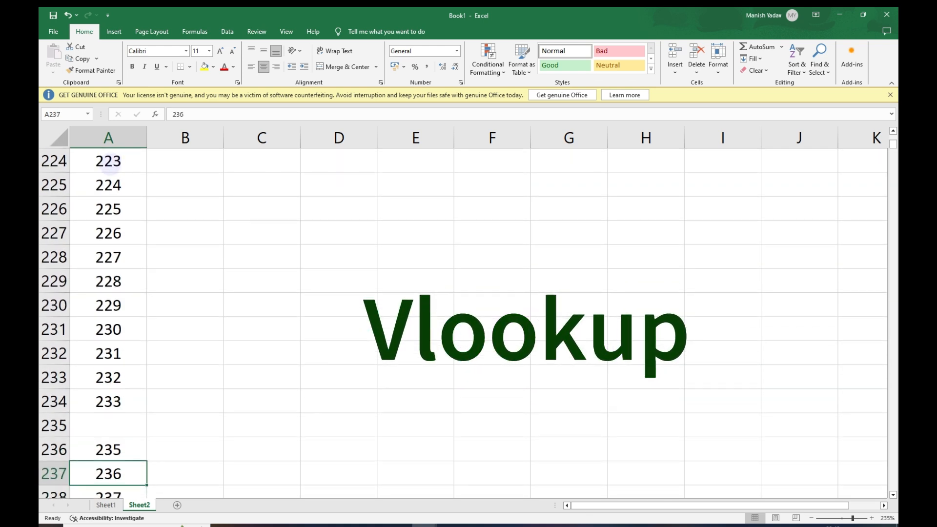
Switch to Sheet1 and enter the header Vlookup in cell B1
key("ctrl+Page_Up")
key("Right")
key("Down")
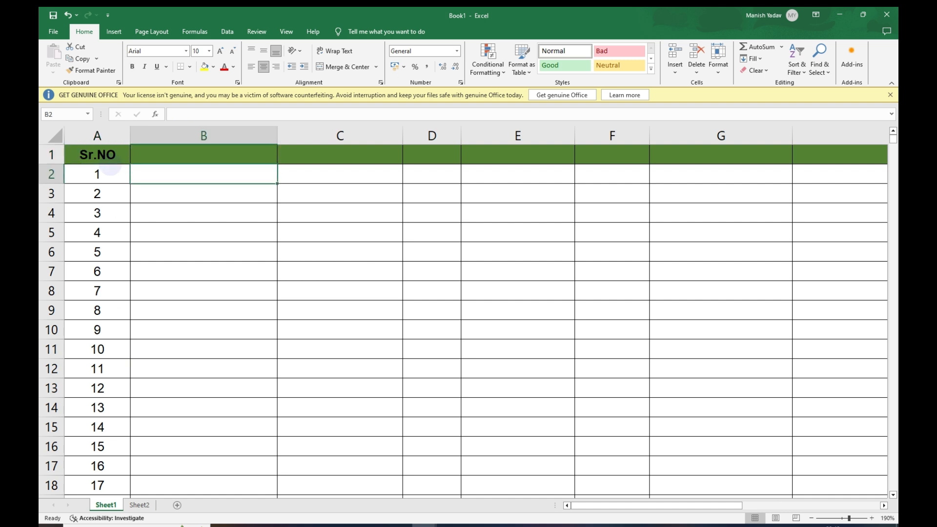
key("Up")
key("Left")
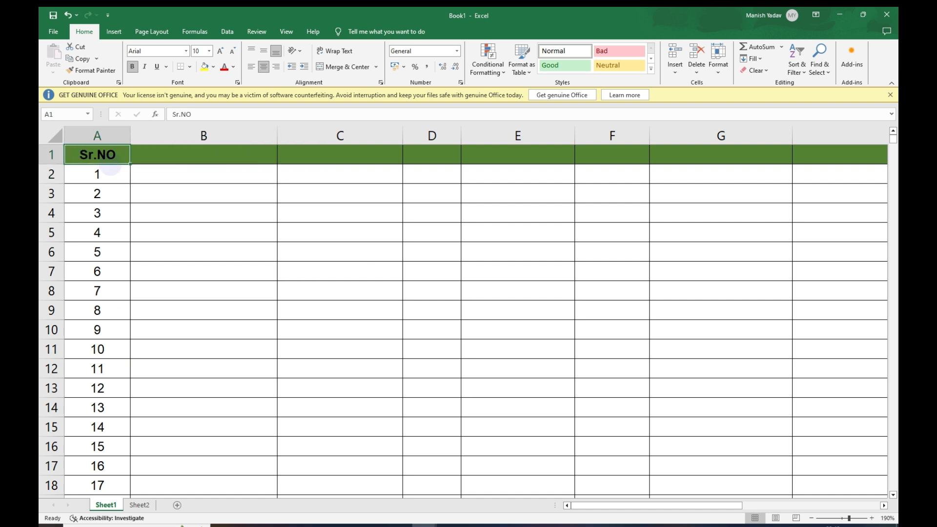
key("Right")
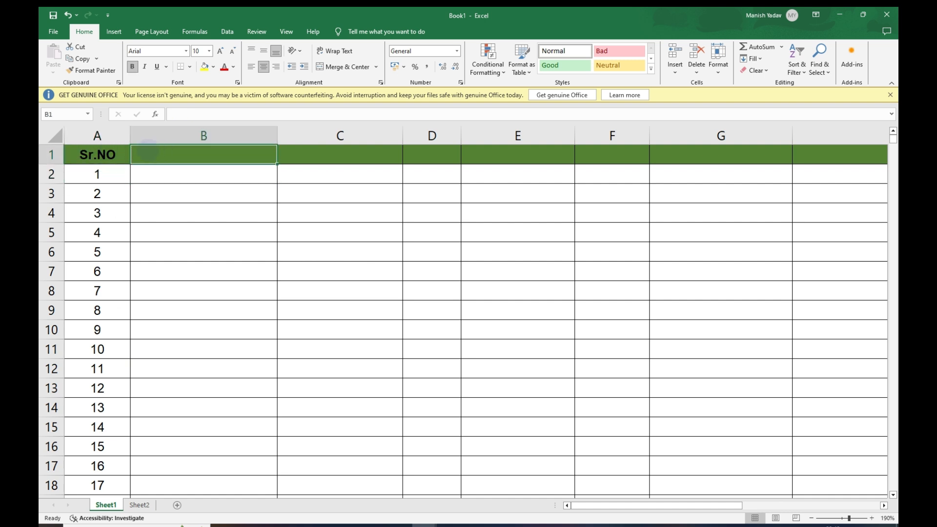
left_click(168, 174)
left_click(173, 153)
type("Vlookup")
key("Return")
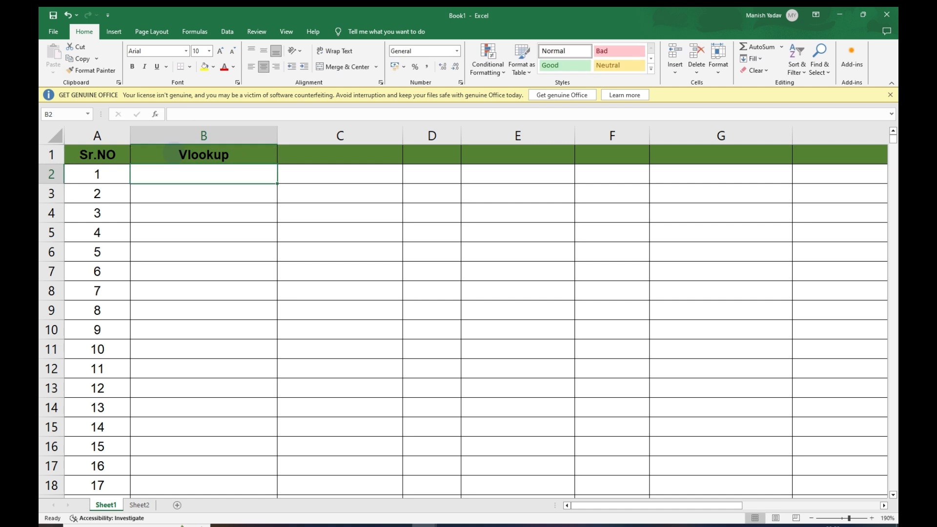
type("=")
key("Escape")
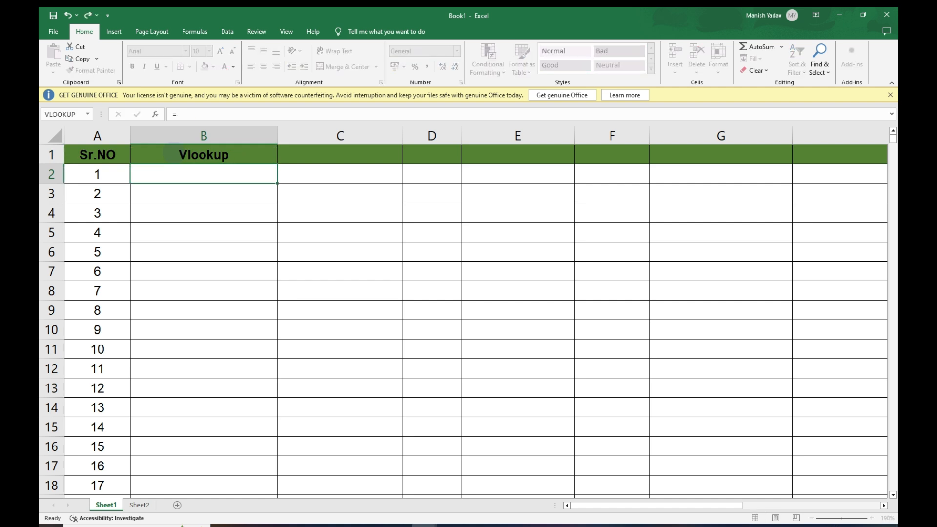
type("+")
key("Escape")
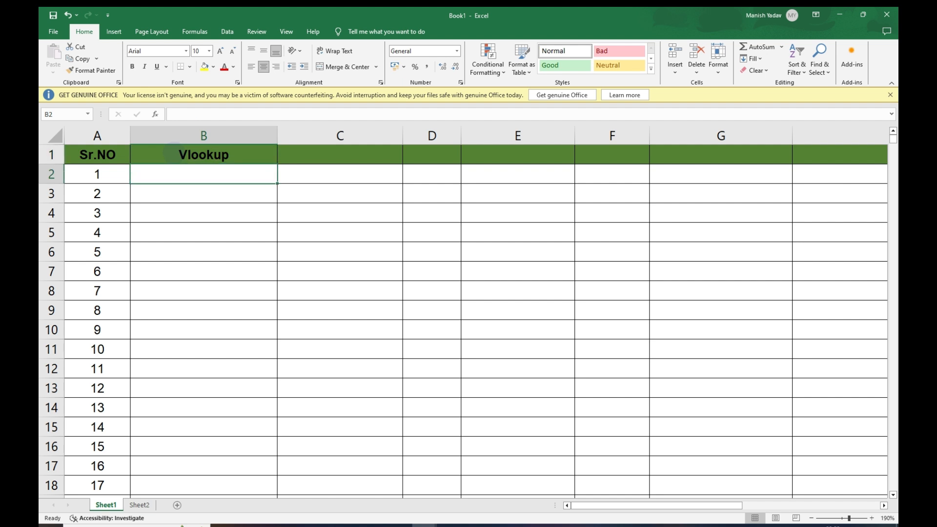
Start a VLOOKUP formula in cell B2, accepting the suggested function name up to its opening parenthesis
type("=")
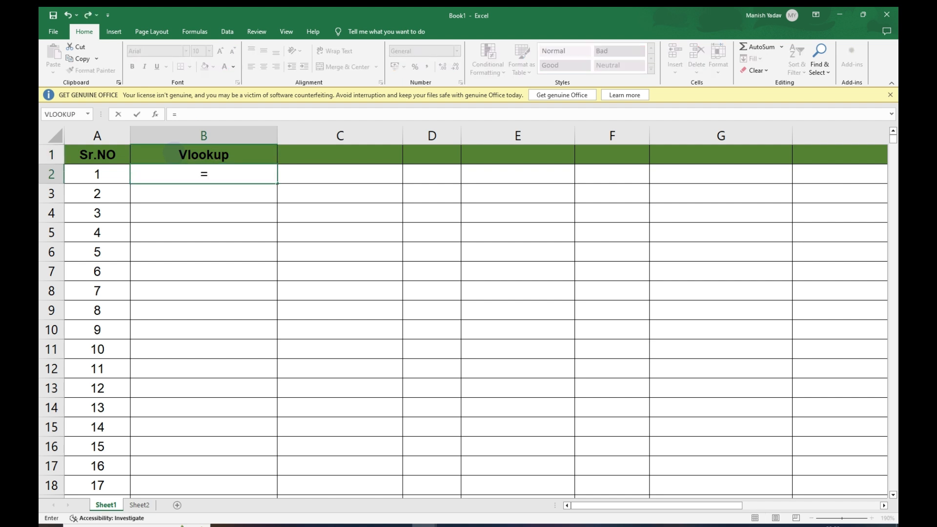
type("vlookup")
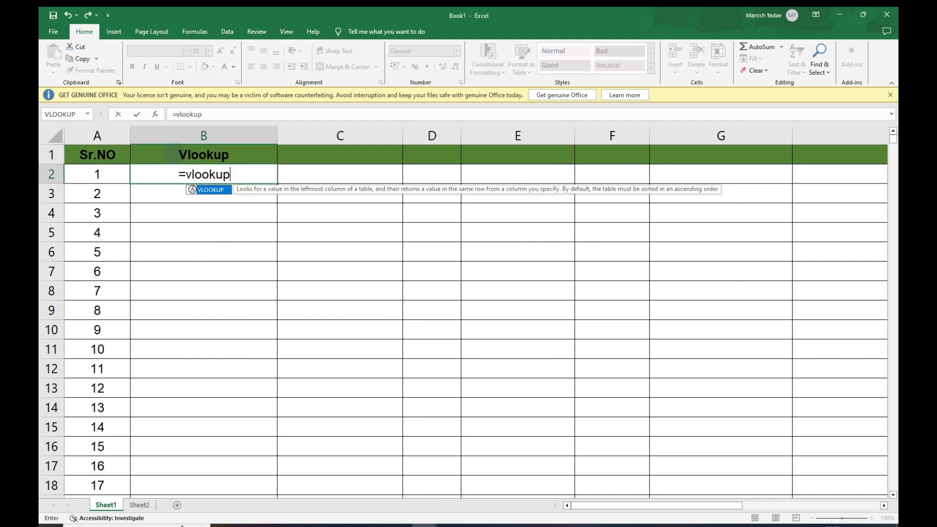
key("BackSpace")
key("BackSpace")
key("BackSpace")
key("BackSpace")
key("BackSpace")
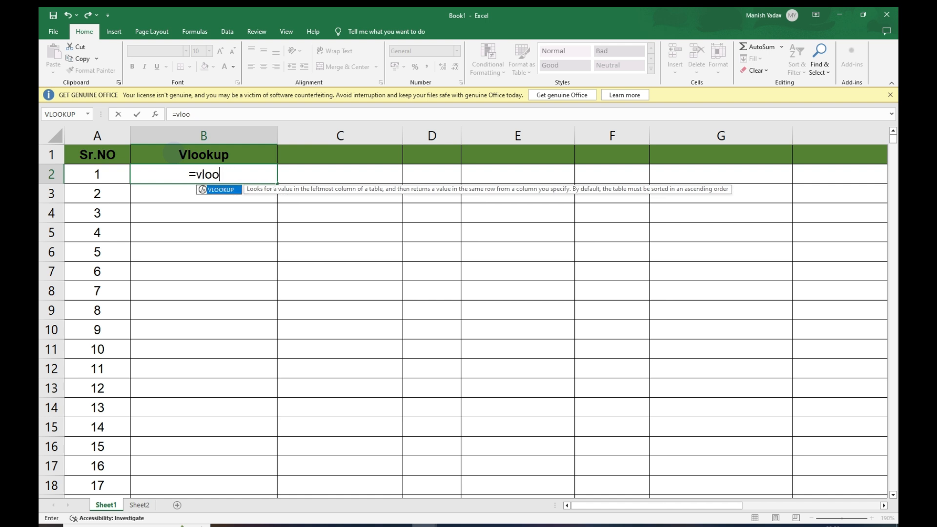
key("BackSpace")
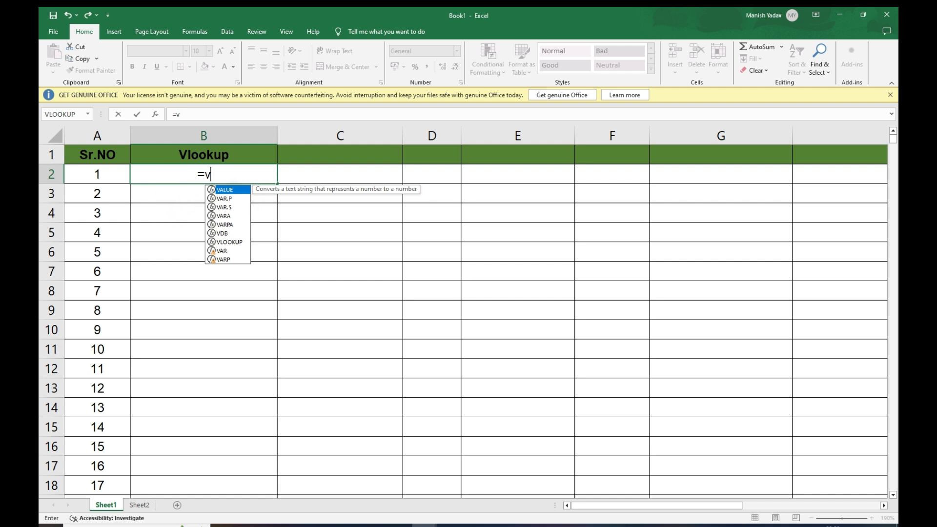
type("loo")
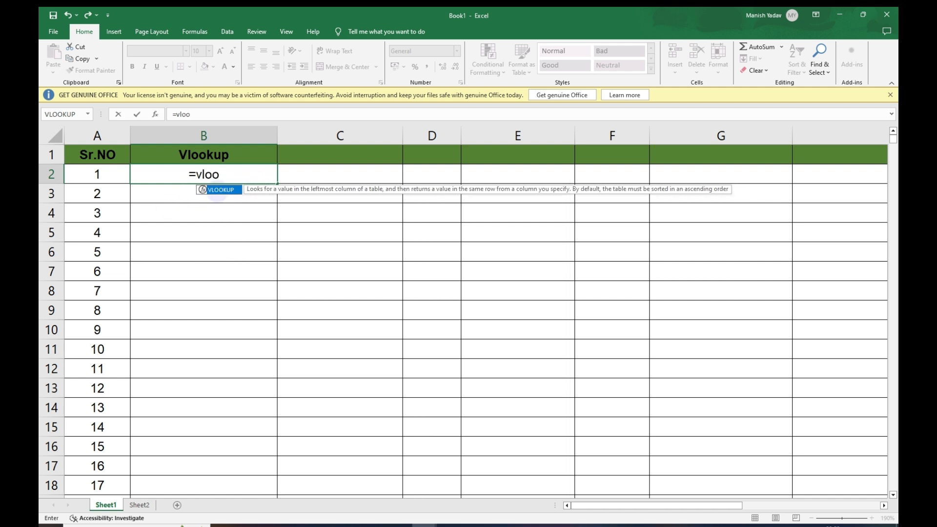
double_click(220, 189)
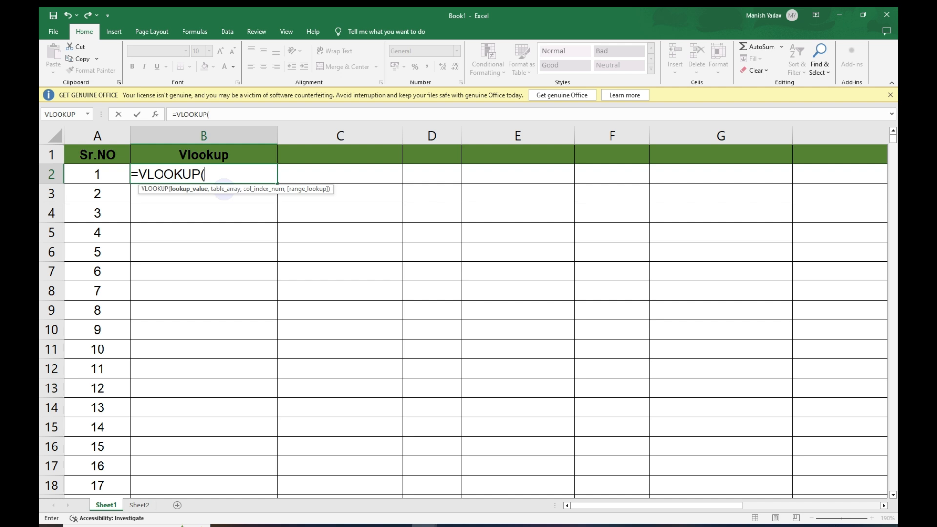
key("BackSpace")
key("BackSpace")
key("BackSpace")
key("BackSpace")
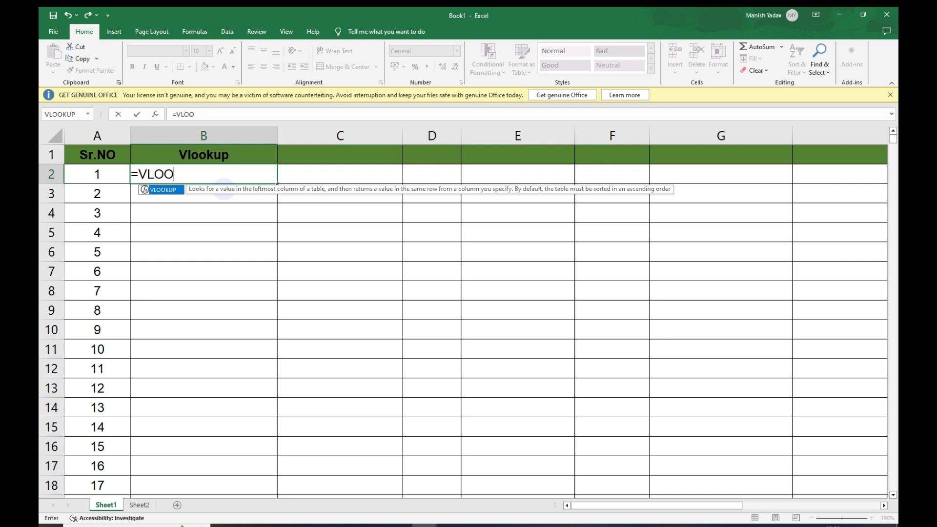
key("Tab")
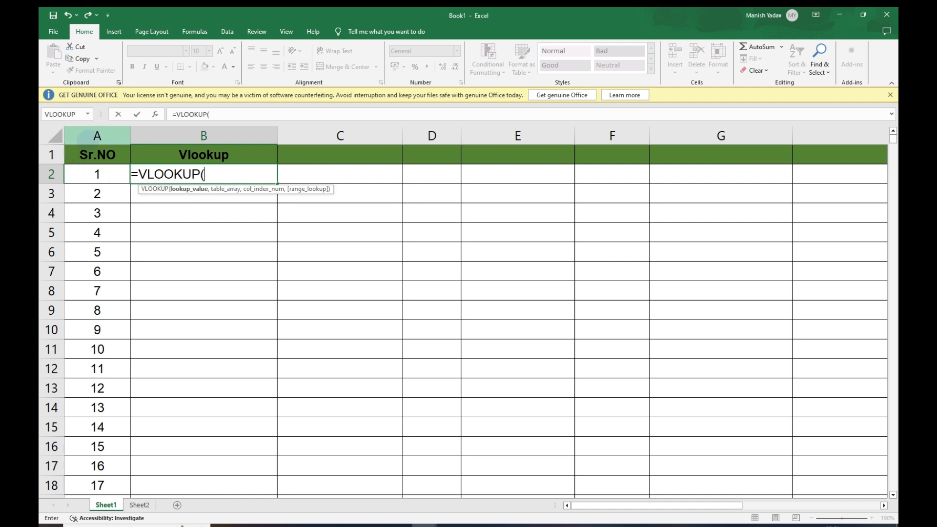
Set the VLOOKUP lookup value to the whole of column A (A:A) on Sheet1
left_click(88, 138)
left_click(82, 175)
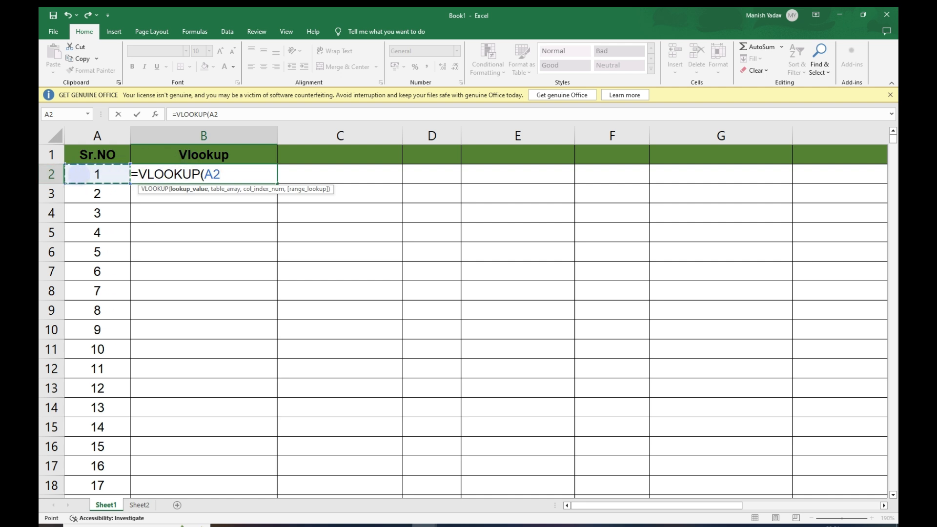
left_click(79, 136)
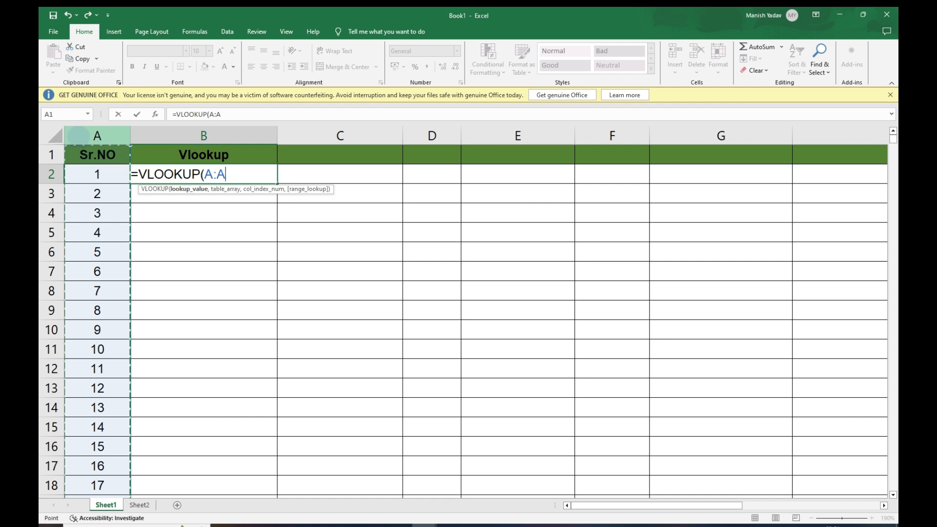
type(",")
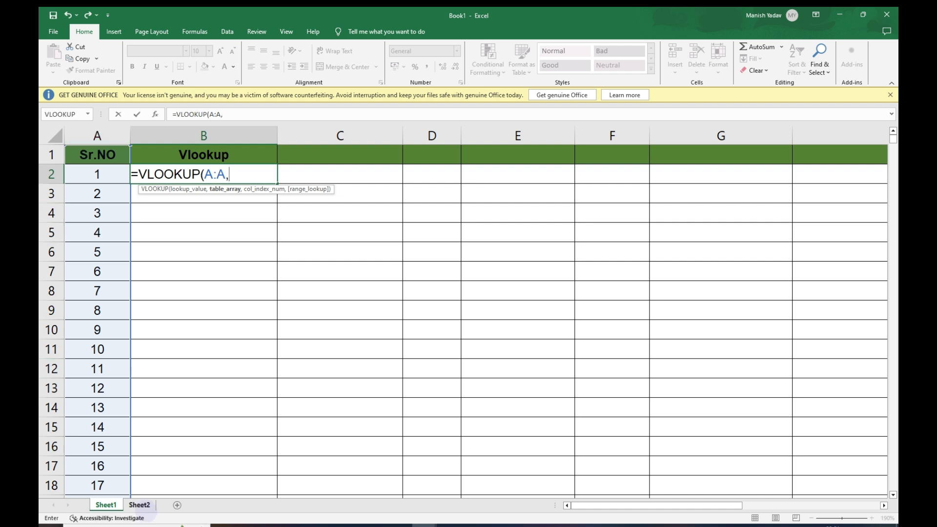
Set the VLOOKUP table array to the whole of column A on Sheet2 (Sheet2!A:A)
left_click(140, 505)
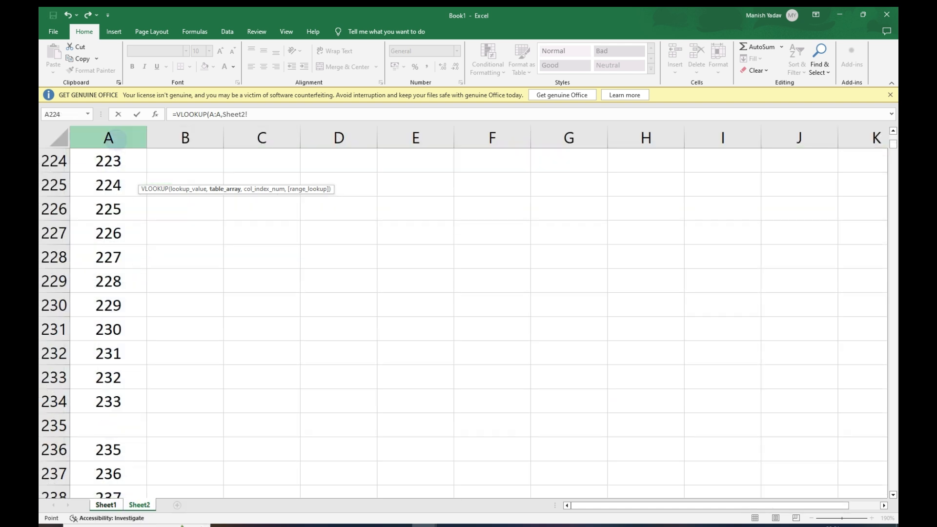
left_click(119, 139)
left_click(110, 188)
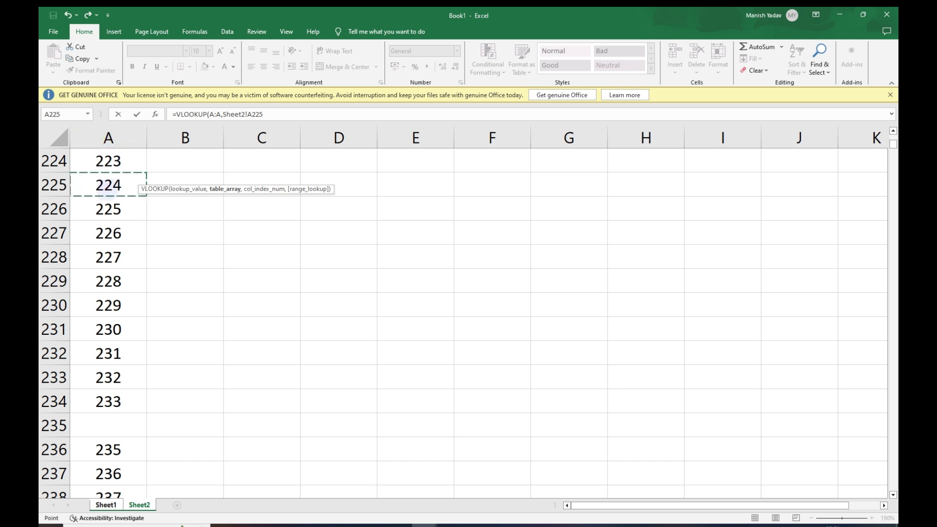
key("ctrl+Up")
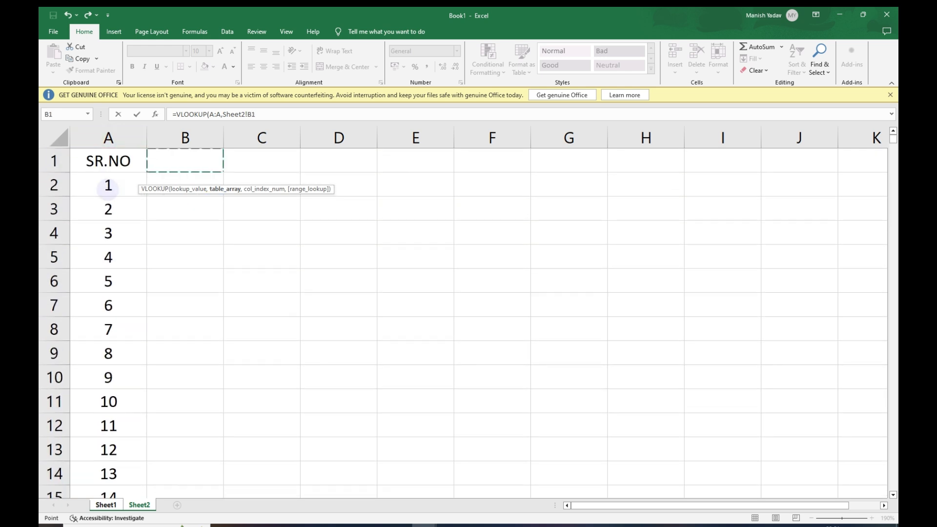
left_click_drag(108, 186, 147, 487)
key("shift+Down")
key("shift+Down")
key("shift+Down")
key("shift+Down")
key("shift+Down")
key("shift+Down")
key("shift+Down")
key("shift+Down")
key("shift+Down")
key("shift+Down")
key("shift+Down")
key("shift+Down")
key("shift+Down")
key("shift+Down")
key("shift+Down")
key("shift+Down")
key("shift+Down")
key("shift+Down")
key("shift+Down")
key("shift+Down")
key("Right")
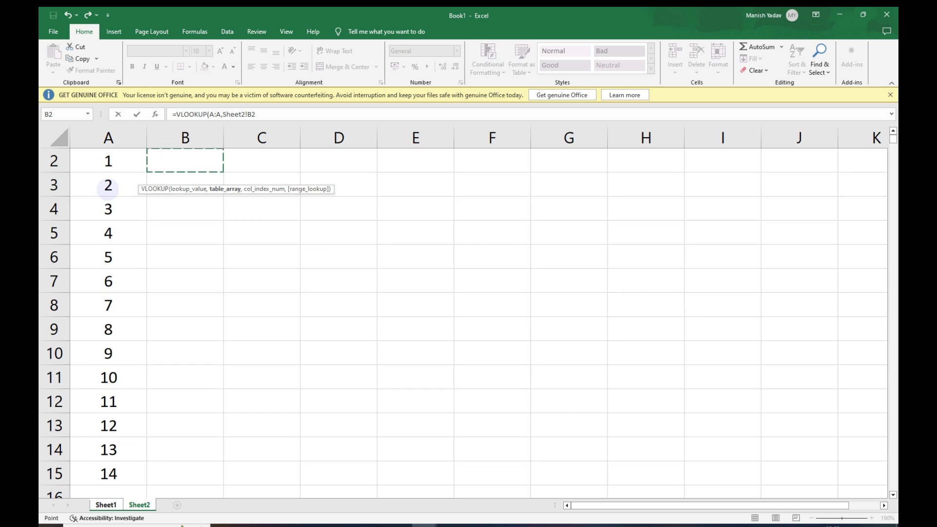
left_click(109, 137)
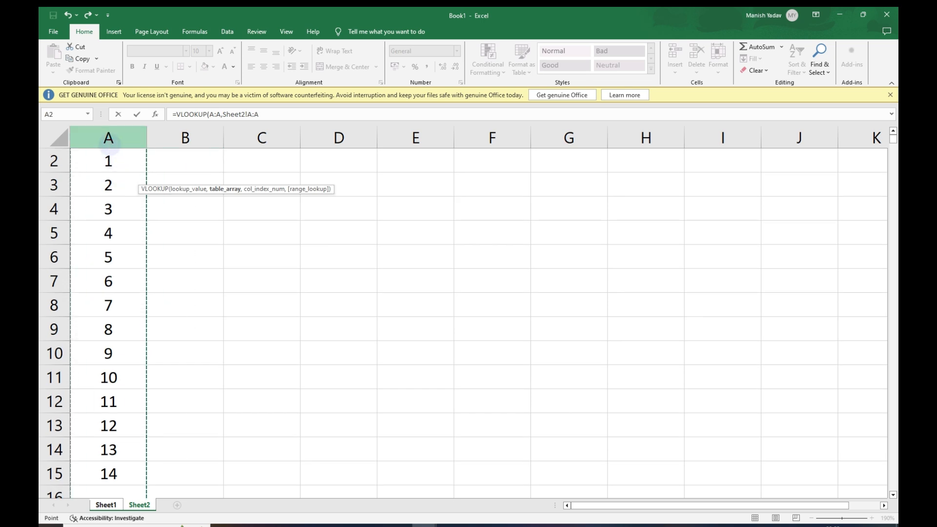
Complete the B2 formula with column index 1 and range lookup 0, and fill it down column B alongside the serial numbers
type(",1")
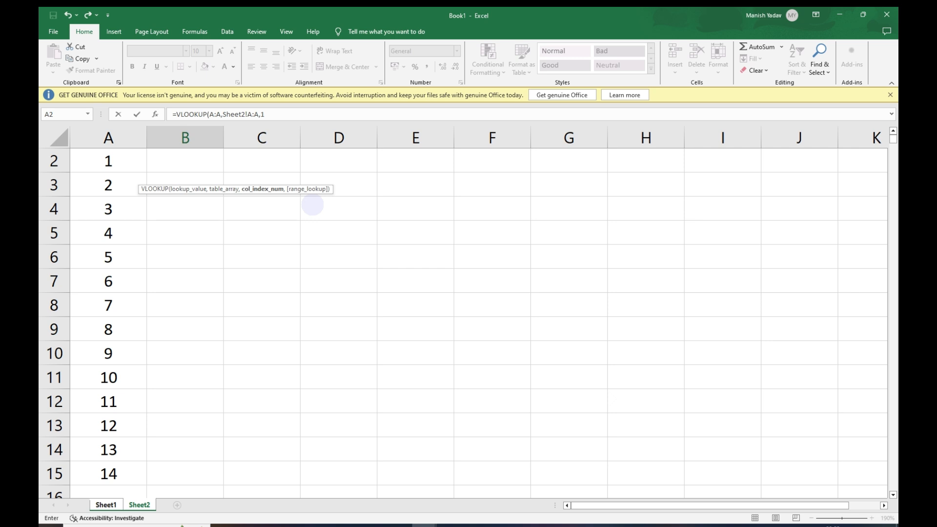
type(",")
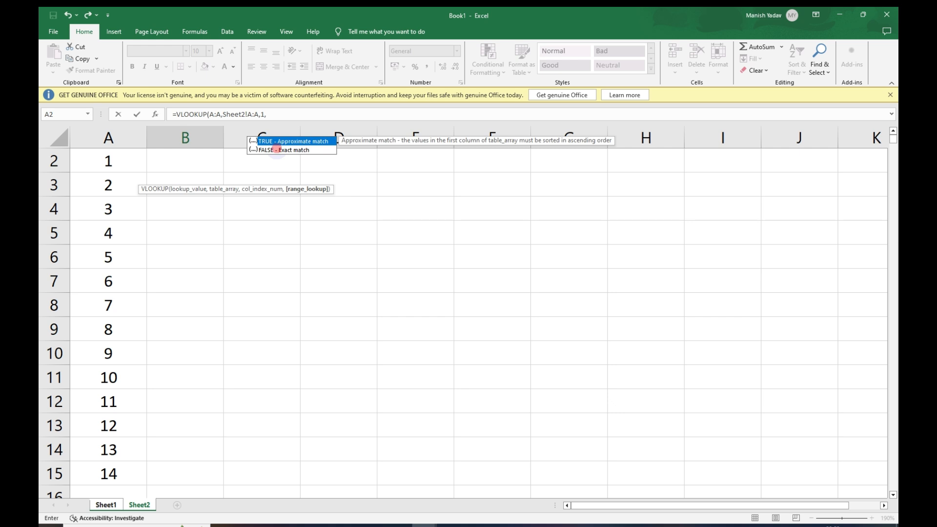
double_click(277, 149)
double_click(275, 114)
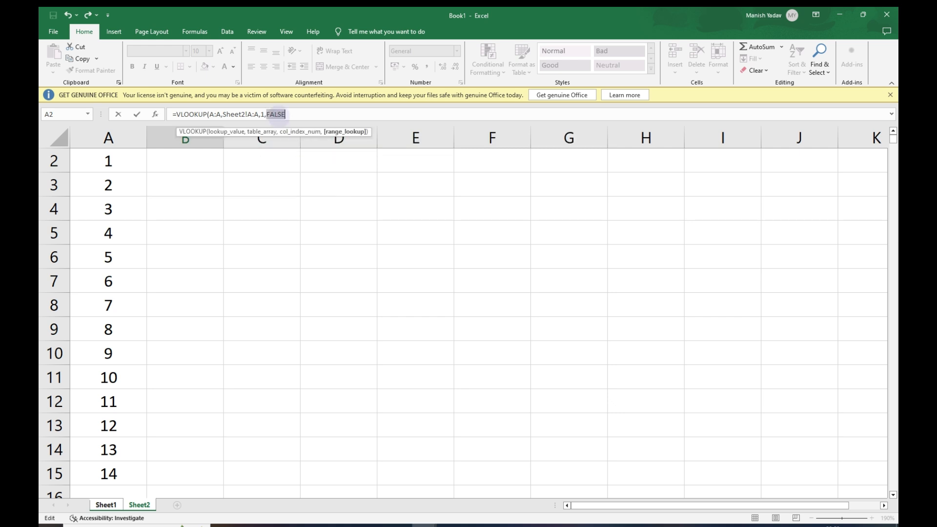
key("BackSpace")
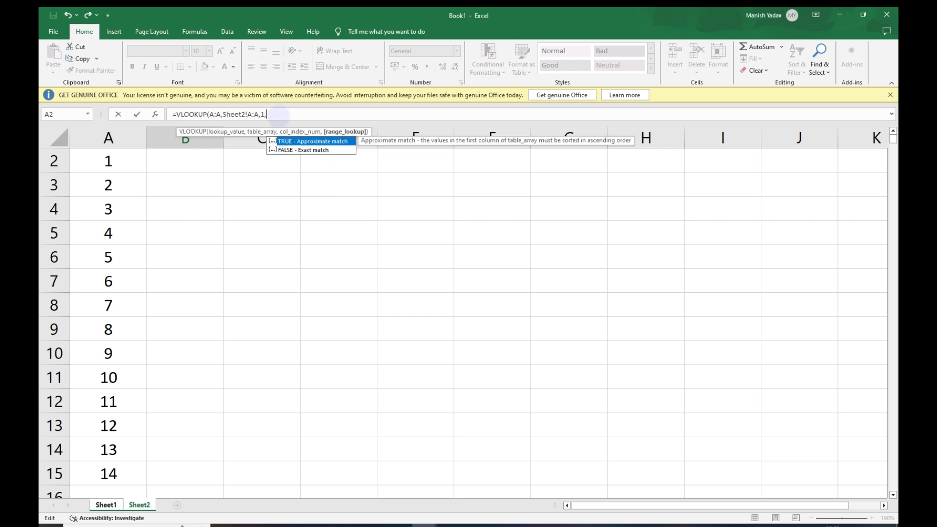
type("0")
type(")")
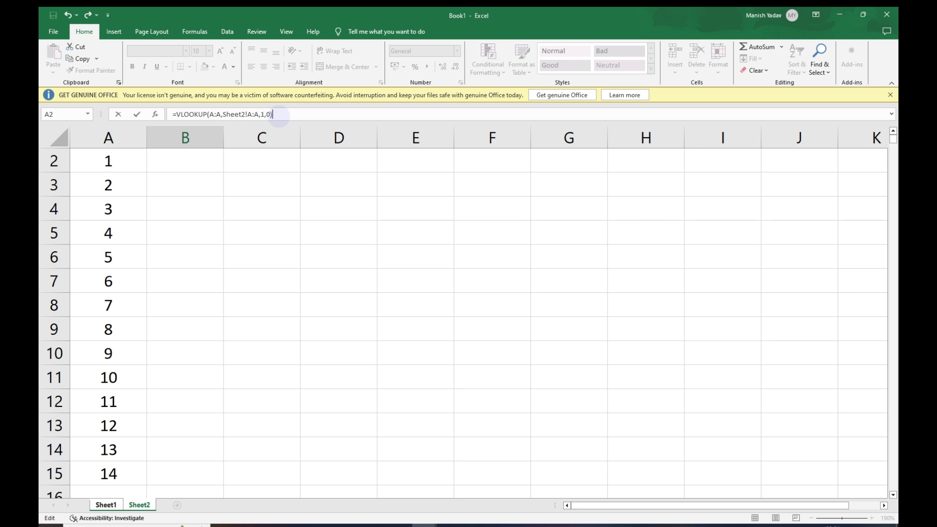
key("Return")
key("Up")
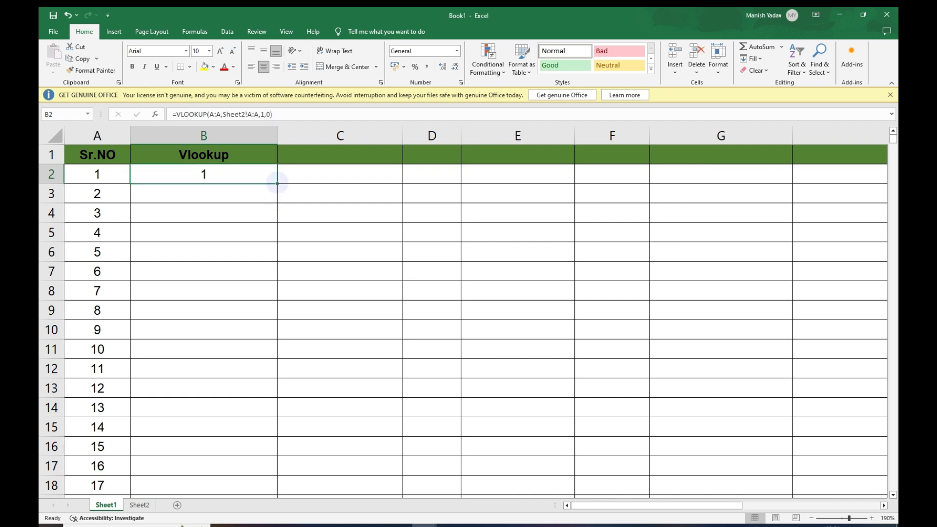
double_click(277, 183)
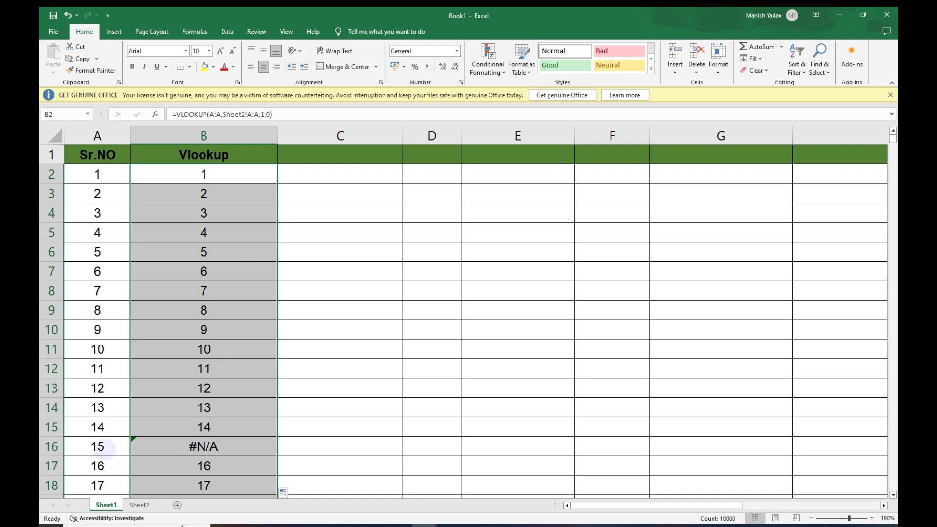
Compare the serial numbers with their Vlookup results in rows 16 and 24, and return to the header row
left_click(105, 447)
left_click(317, 445)
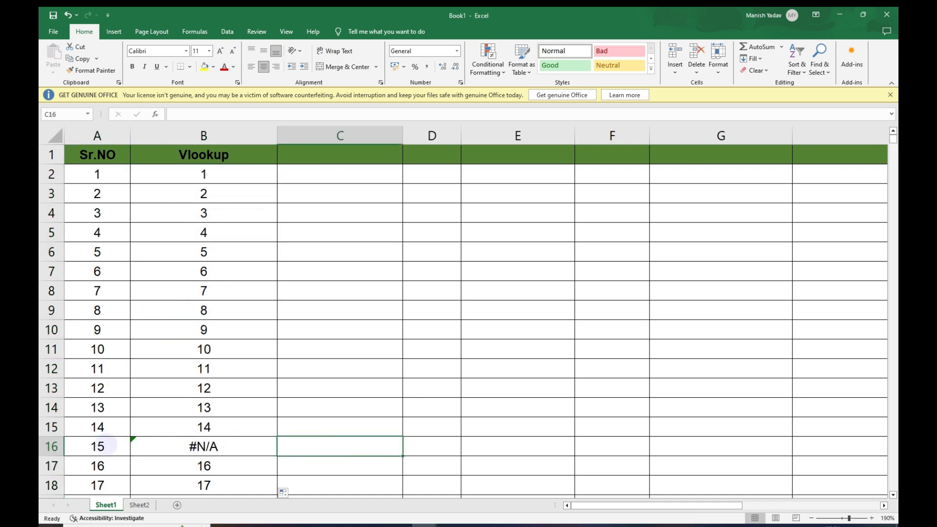
left_click(101, 446)
left_click(336, 420)
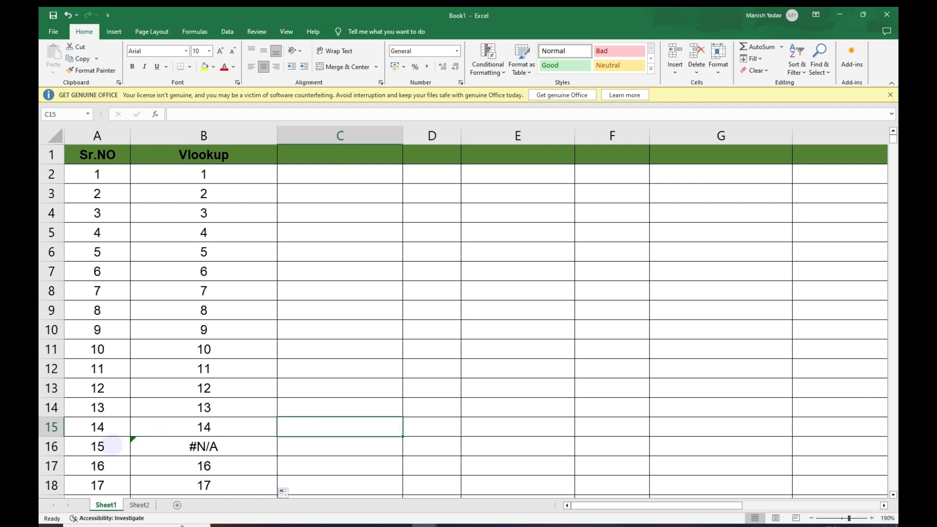
left_click_drag(111, 445, 181, 446)
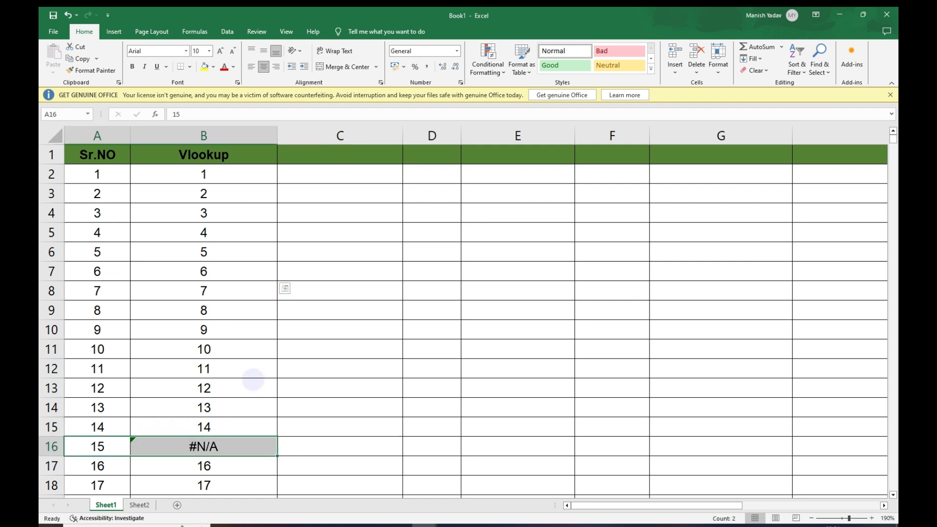
scroll(253, 379, "down", 3)
scroll(252, 379, "down", 1)
left_click_drag(86, 369, 263, 369)
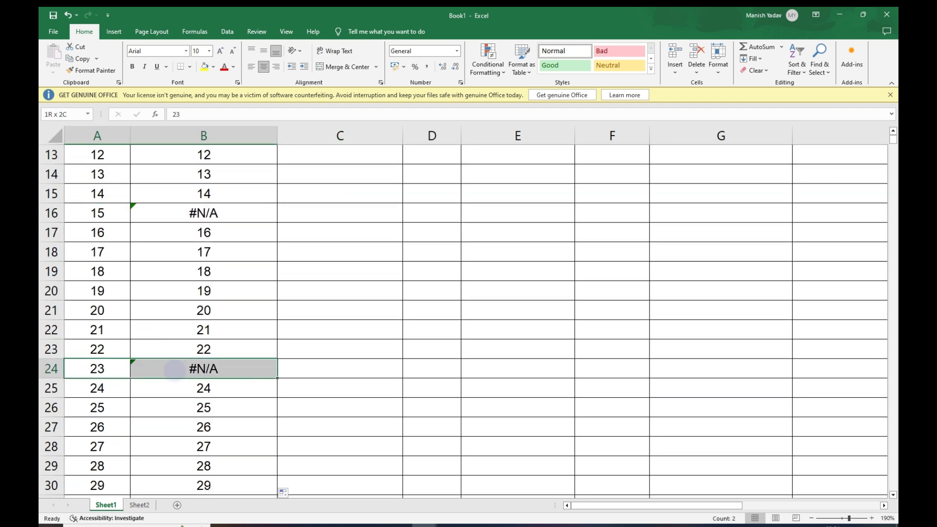
left_click(253, 293)
key("ctrl+Up")
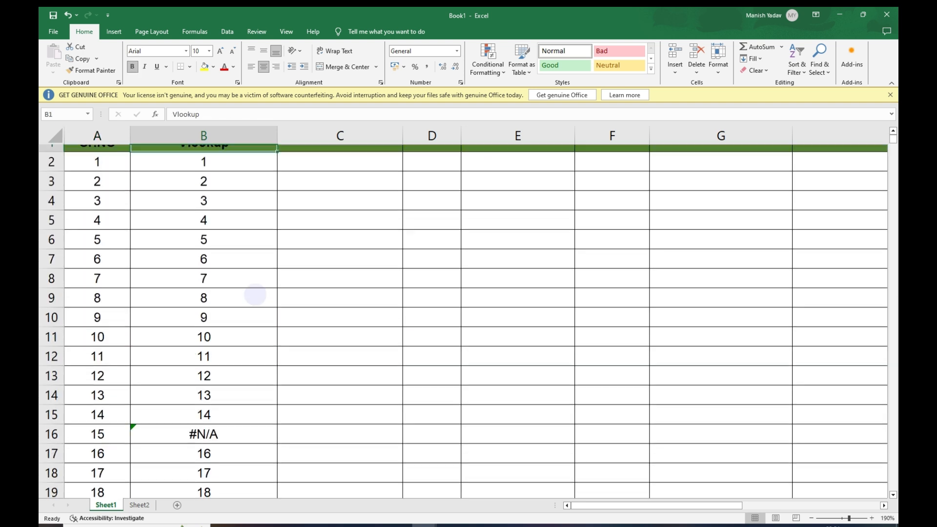
key("Left")
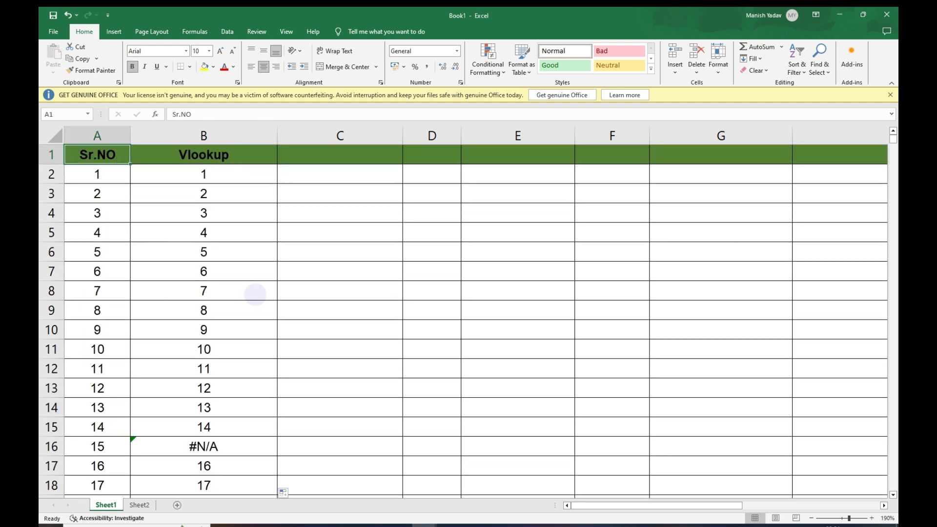
Switch the filter on the Sheet1 header row on and off twice
key("ctrl+shift+l")
key("Right")
key("ctrl+shift+l")
key("alt+d")
key("f")
key("f")
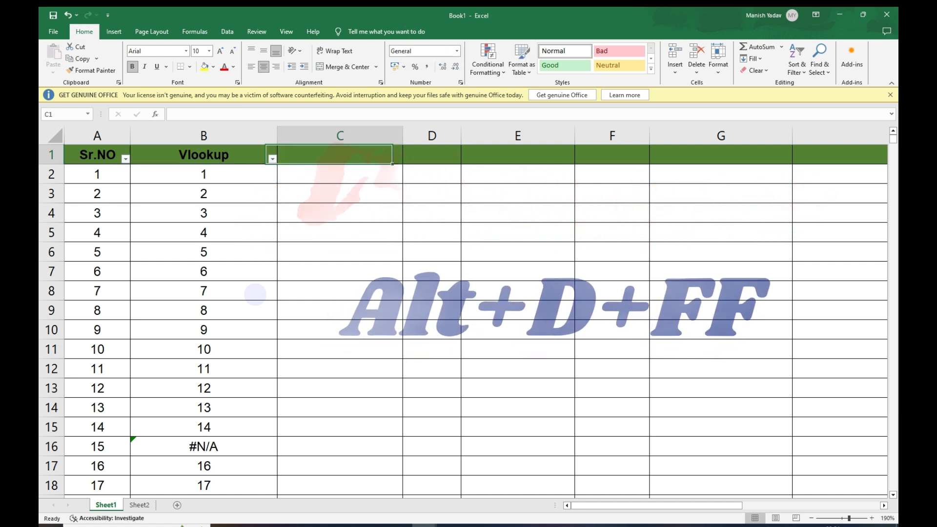
key("alt+d")
key("f")
key("f")
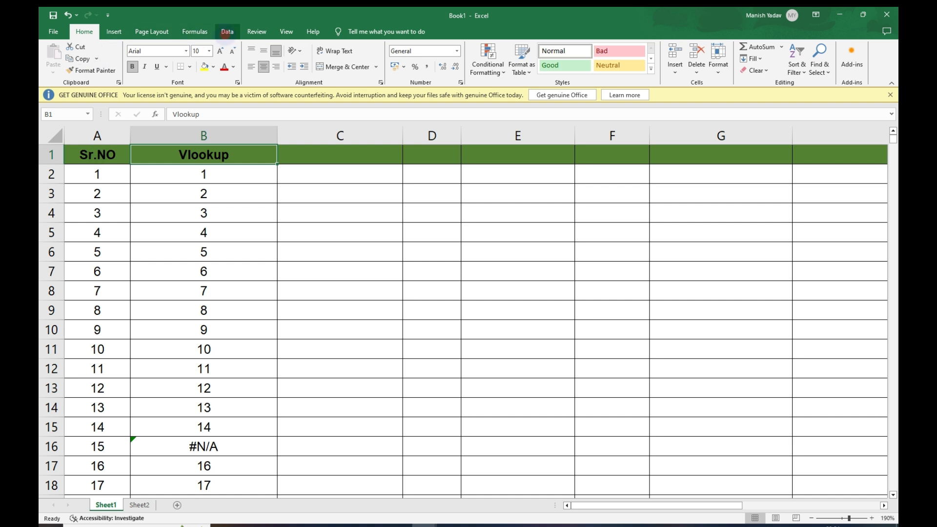
Apply the Filter command to the header row and remove it again, ending on the Sr.NO header
left_click(228, 32)
left_click(376, 58)
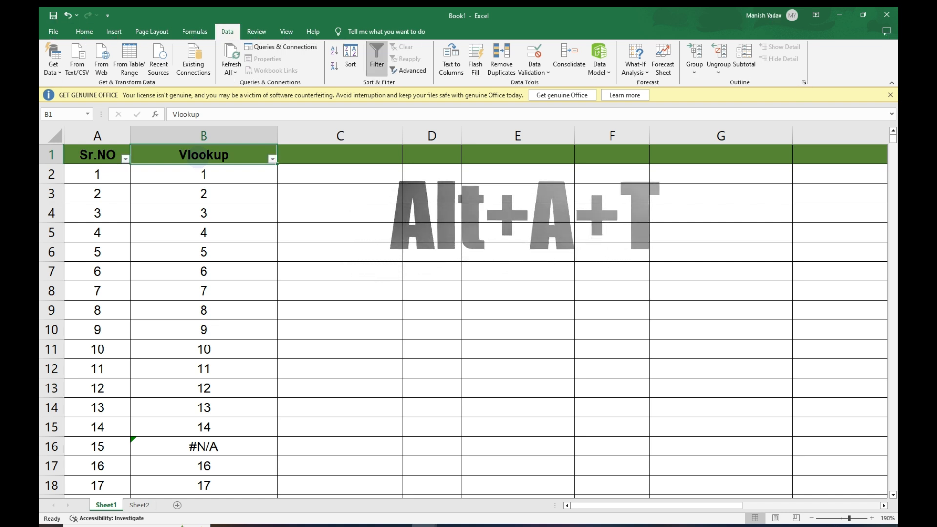
key("alt+a+t")
key("Left")
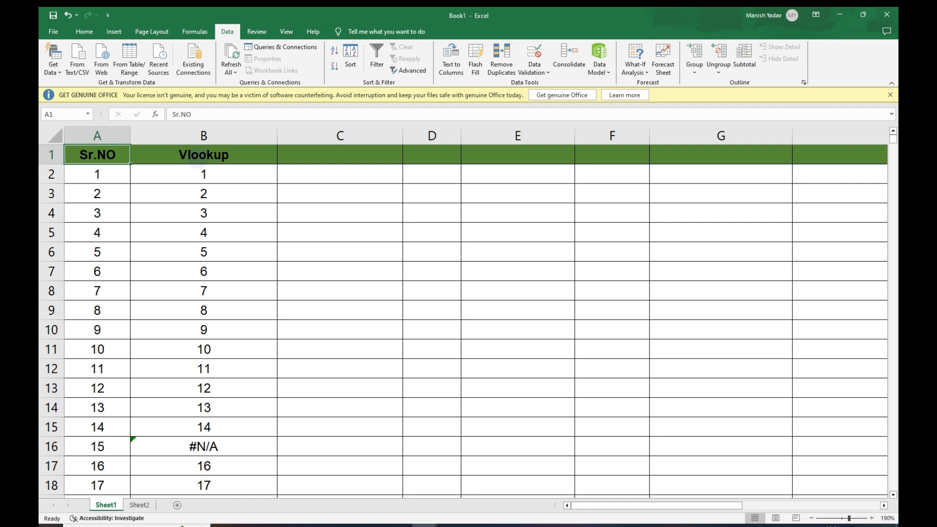
Add a filter to the header row and open the Vlookup column's filter options
key("ctrl+shift+l")
key("Right")
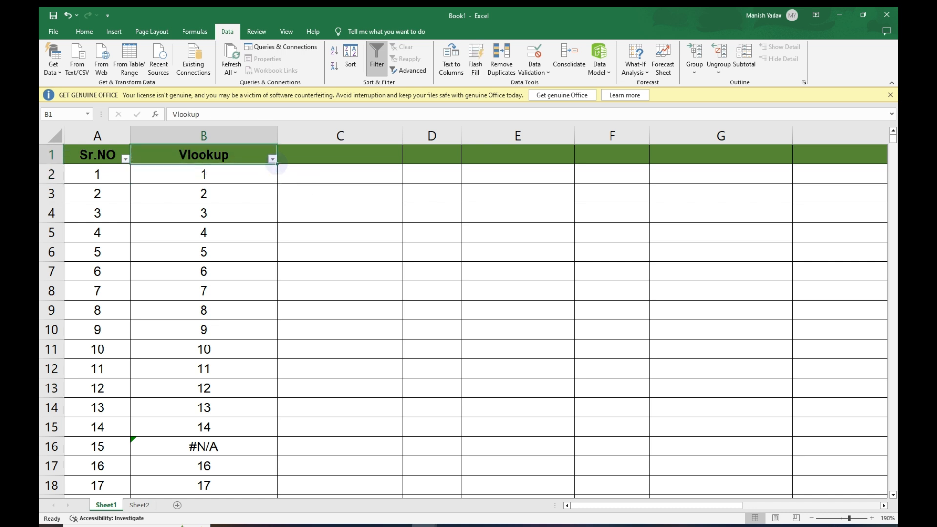
left_click(273, 159)
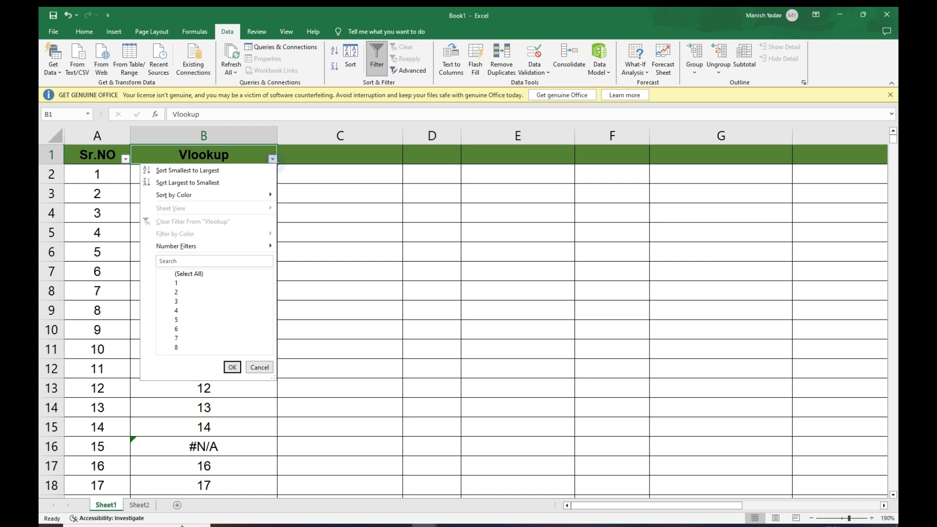
left_click(301, 195)
left_click(273, 159)
left_click(214, 261)
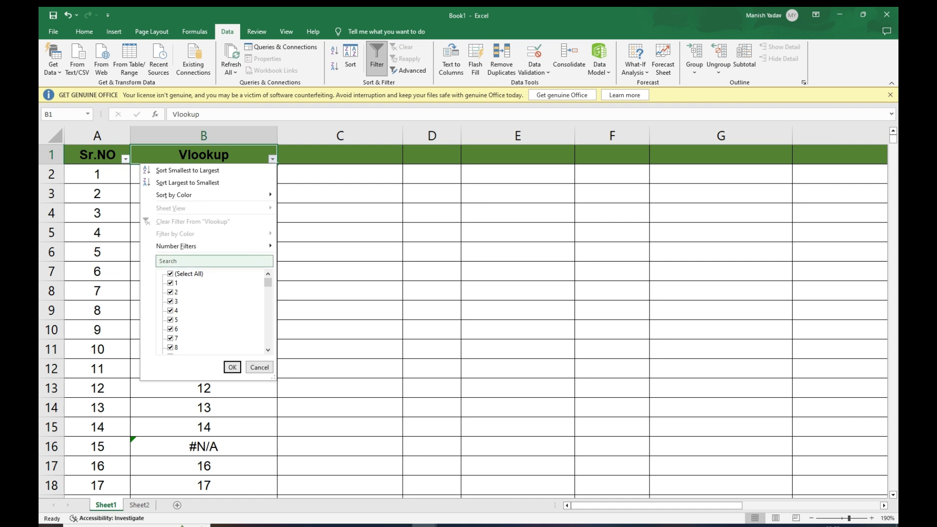
Clear Select All in the Vlookup column's value list and filter the column to #N/A only
key("Down")
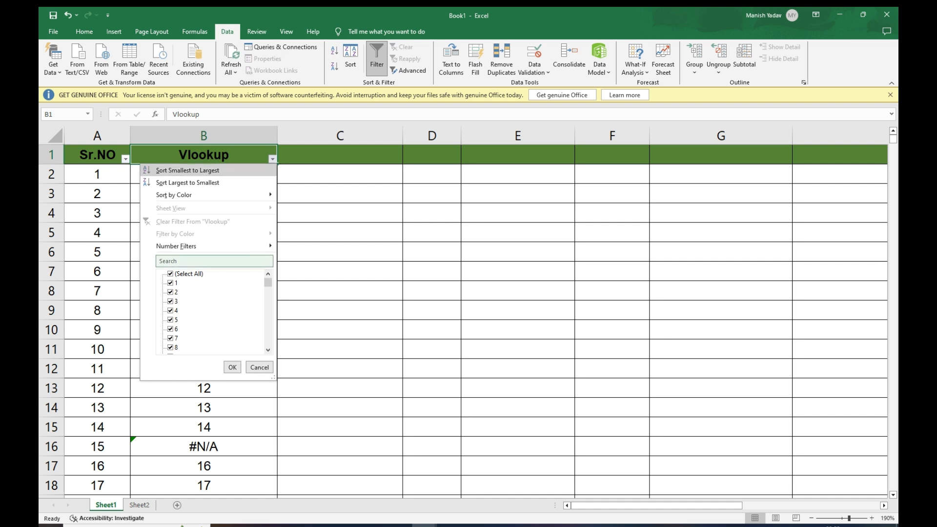
key("Down")
key("Down")
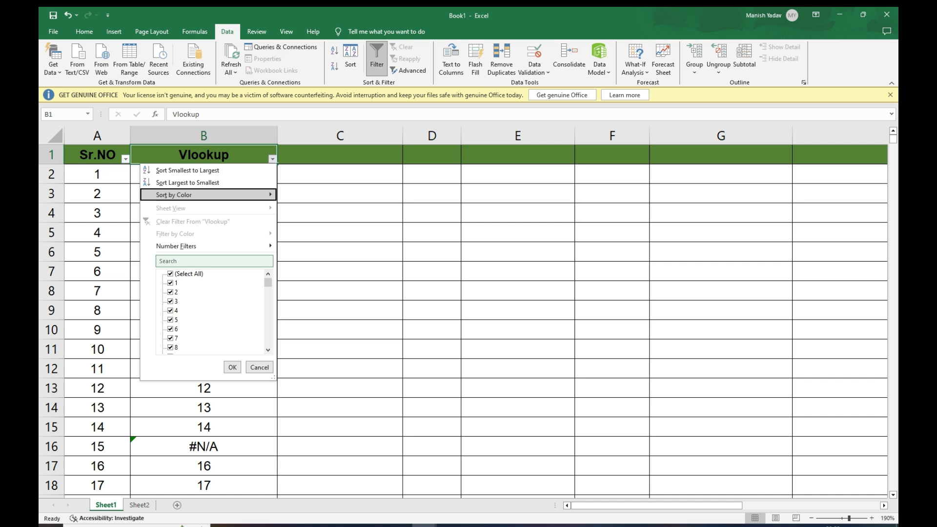
key("Down")
key("Down")
key("Down")
key("Down")
key("Down")
key("Down")
key("Down")
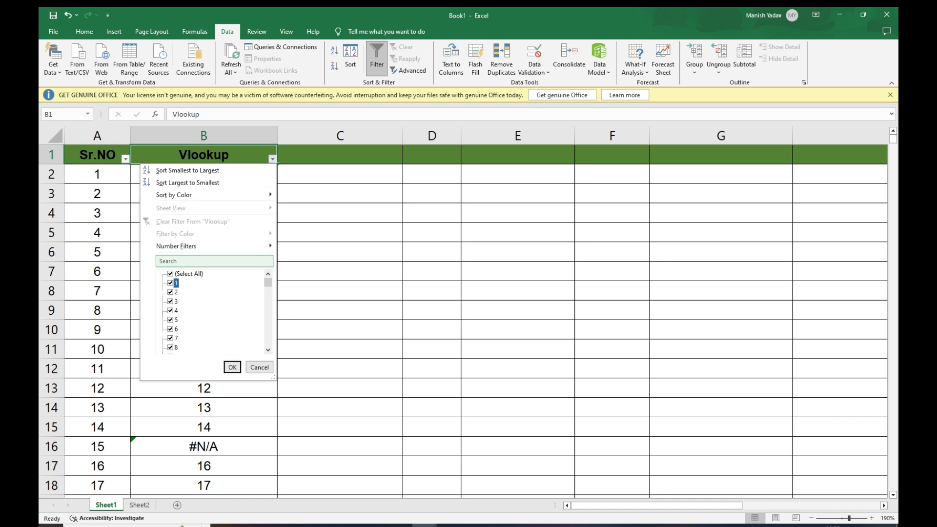
key("End")
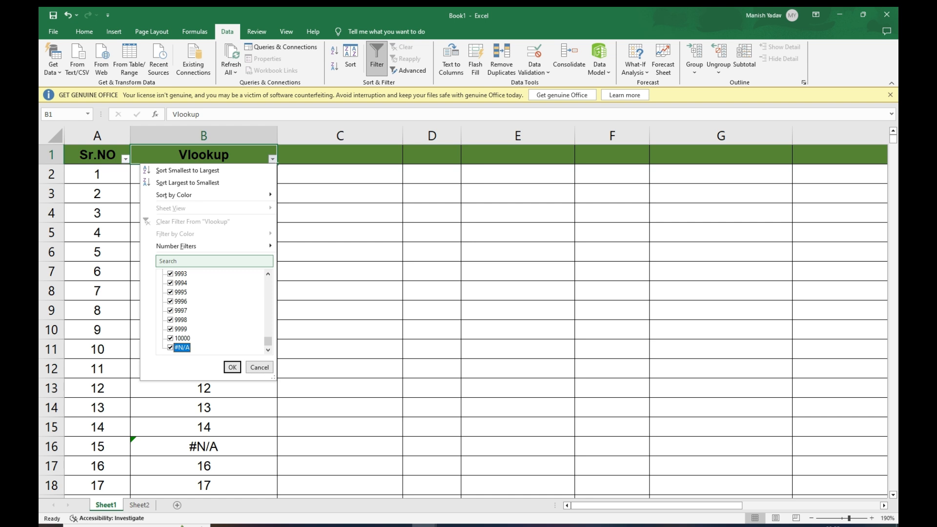
key("Home")
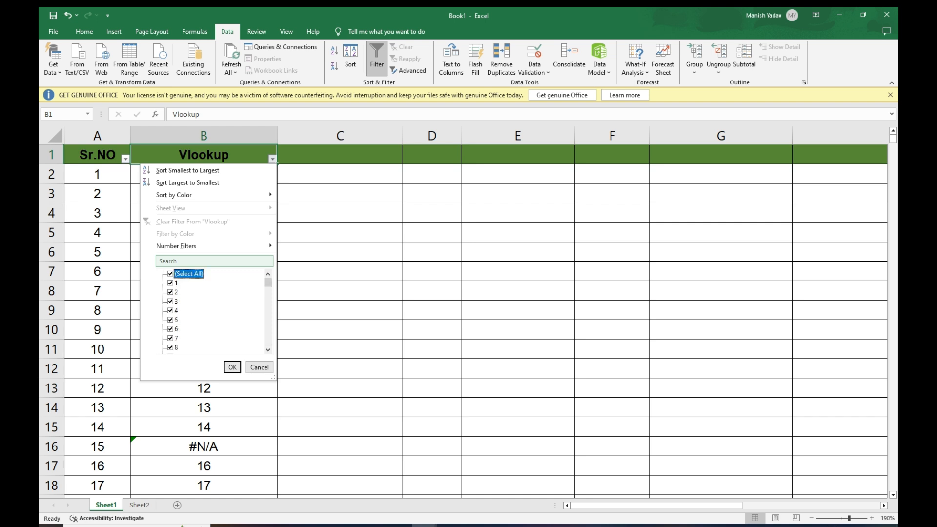
key("space")
key("End")
key("space")
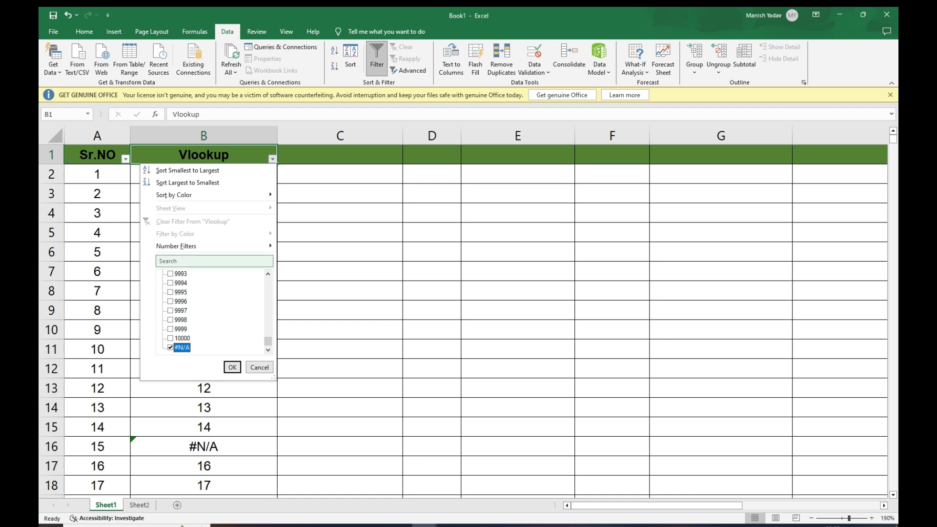
left_click(183, 260)
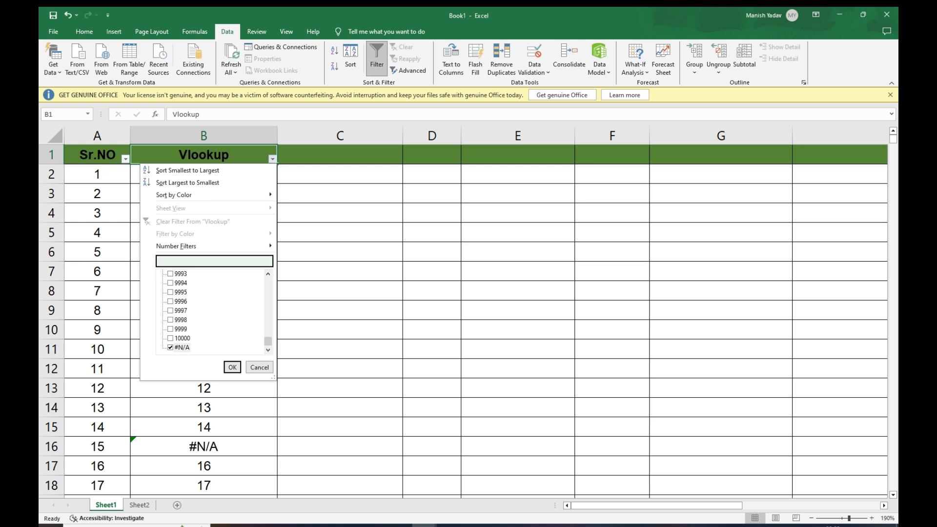
left_click(232, 367)
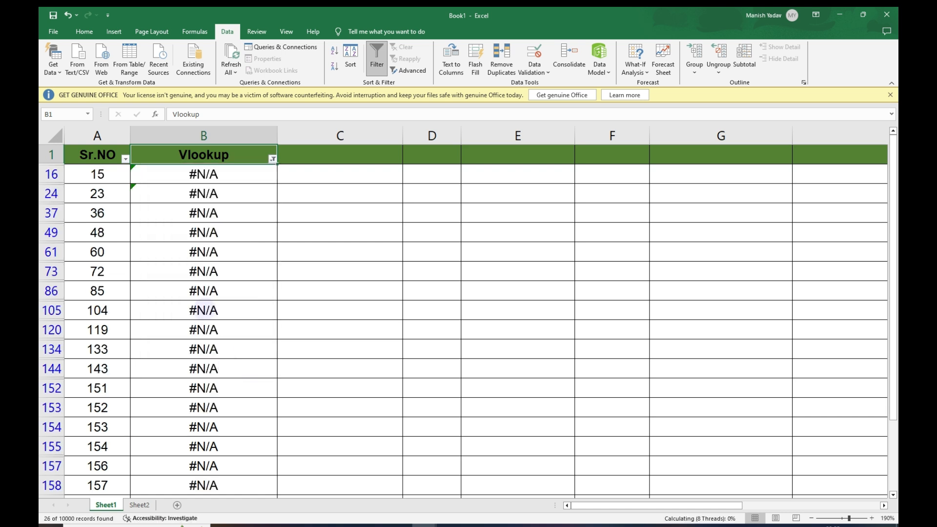
Select all the filtered serial numbers in column A from A16 down to the last one
left_click(186, 337)
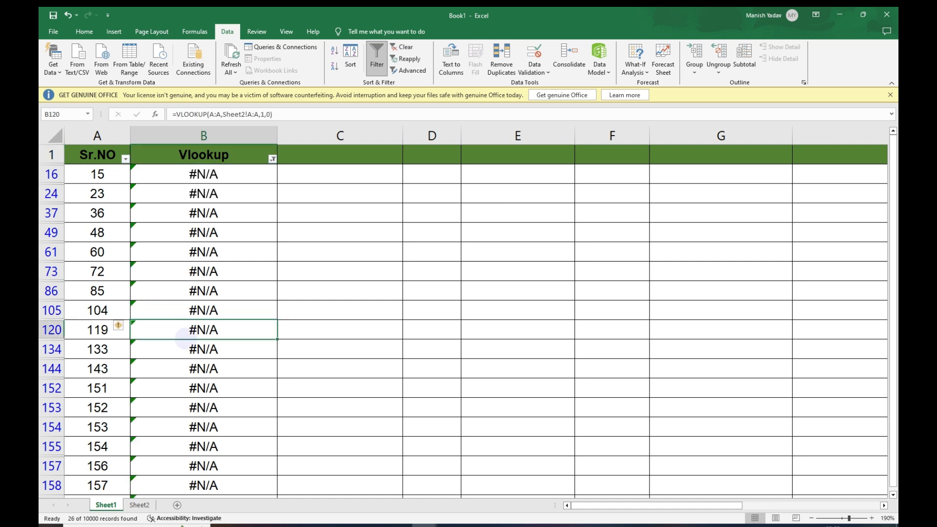
key("Left")
key("Up")
key("ctrl+Up")
key("Down")
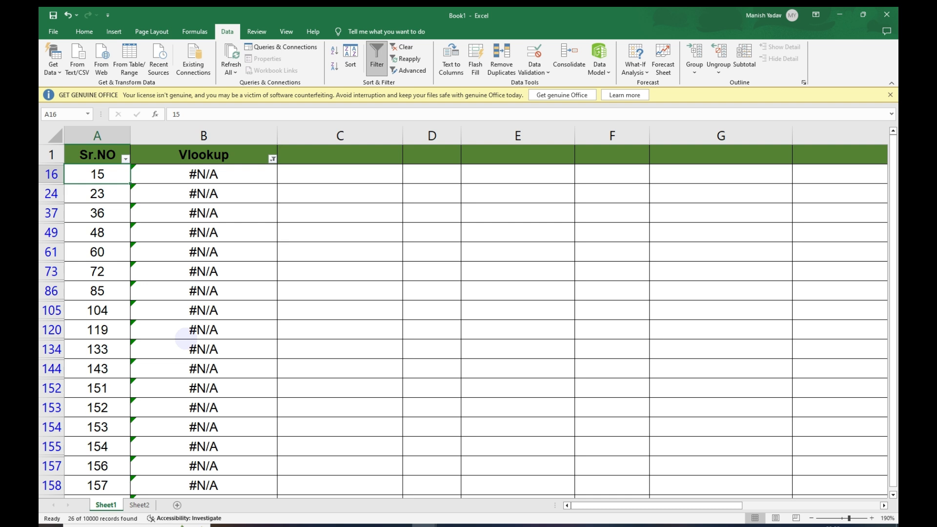
key("ctrl+shift+Down")
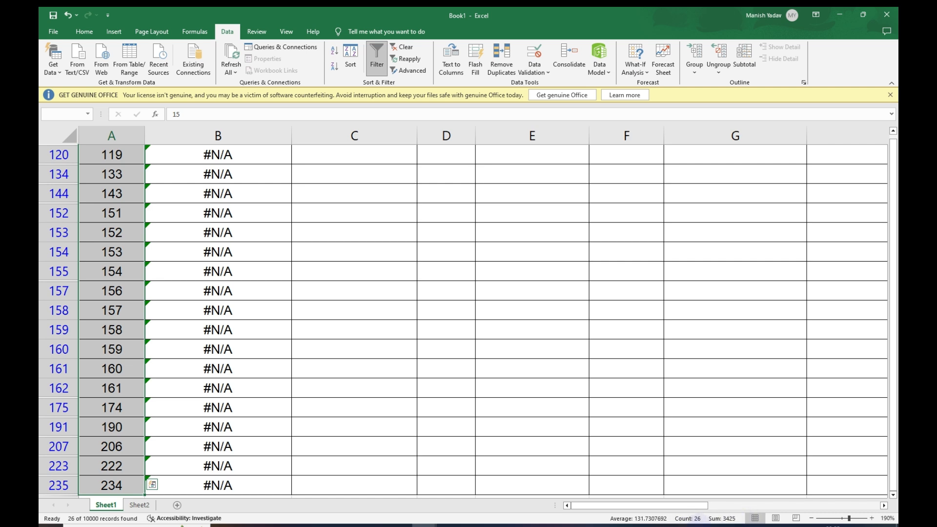
Check where the filtered serial number list ends, and reselect it from A16 down
left_click(123, 407)
key("ctrl+Down")
scroll(126, 407, "down", 2)
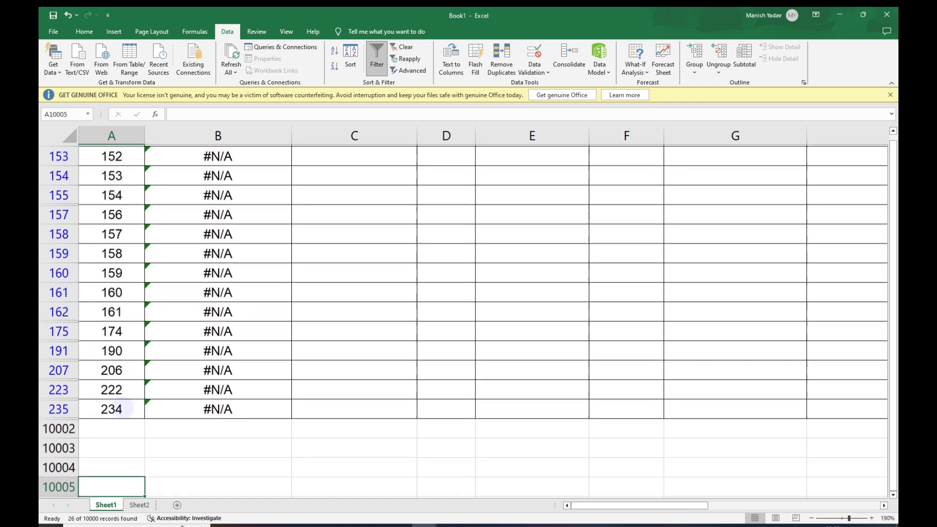
key("ctrl+Up")
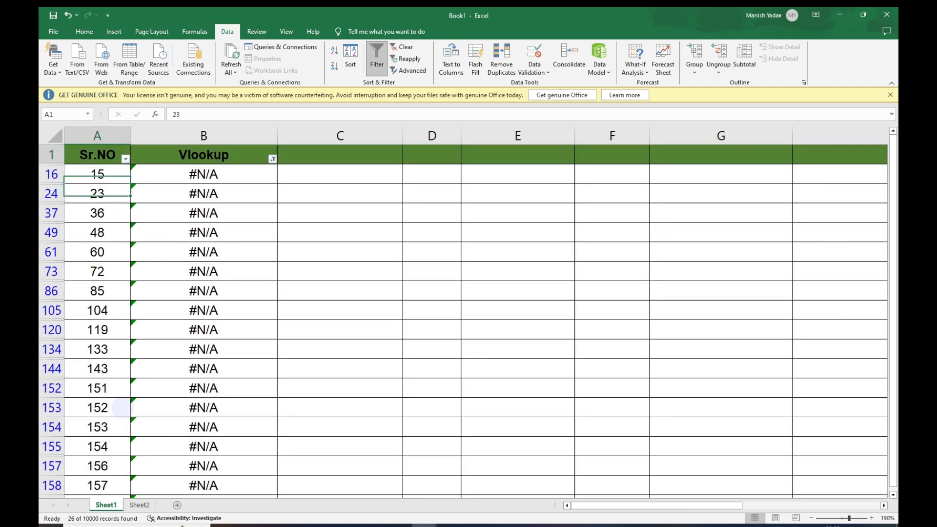
key("Down")
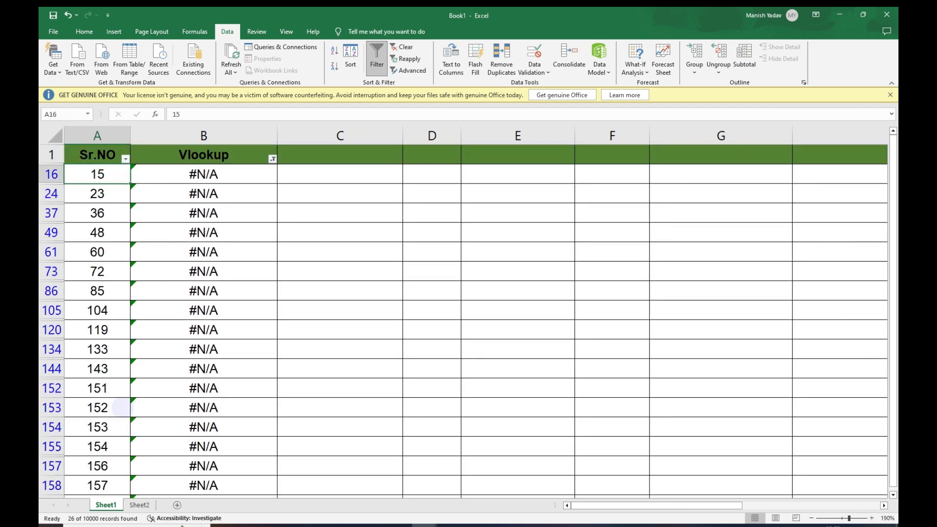
left_click(104, 331)
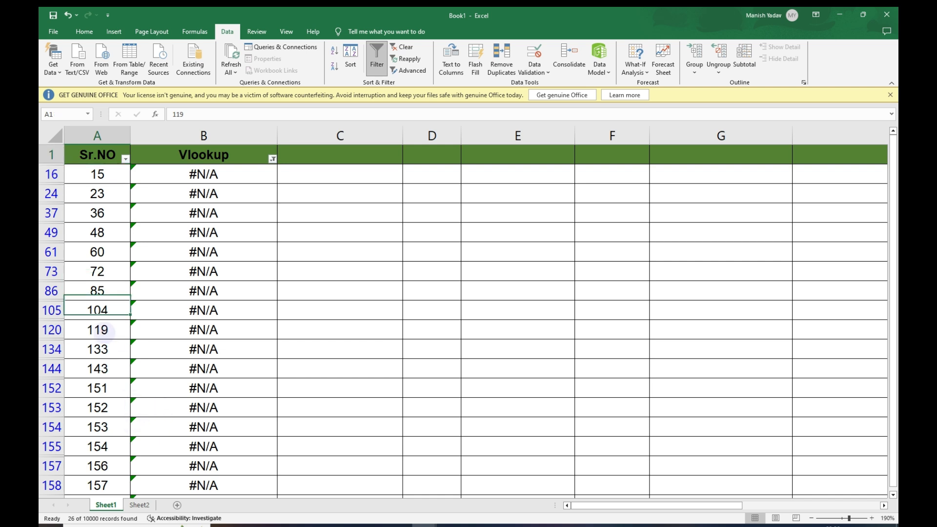
key("Down")
key("ctrl+shift+Down")
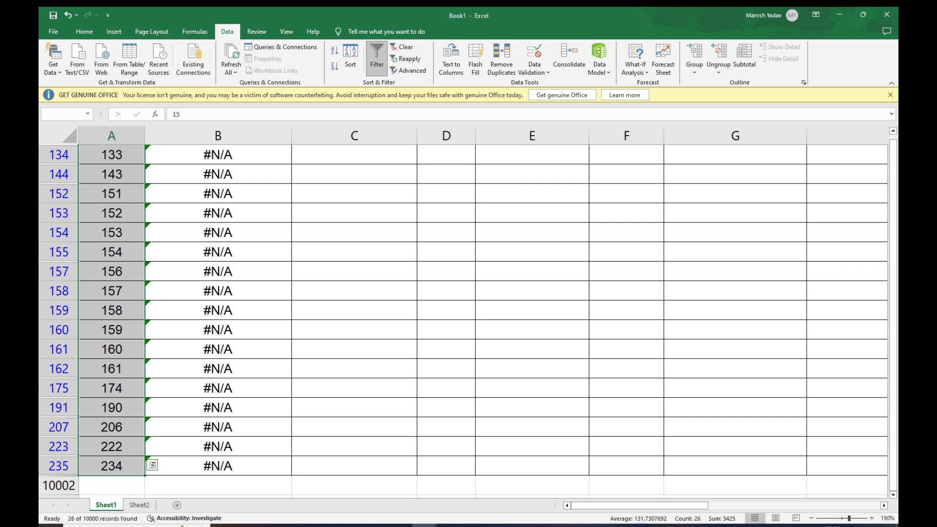
Go to the start of Sheet2's series, and step through Sheet1's filtered serial numbers from 15 to 60
left_click(139, 504)
left_click(129, 342)
key("ctrl+Up")
key("Down")
key("ctrl+Page_Up")
key("ctrl+Up")
key("Down")
key("Down")
key("Down")
key("Down")
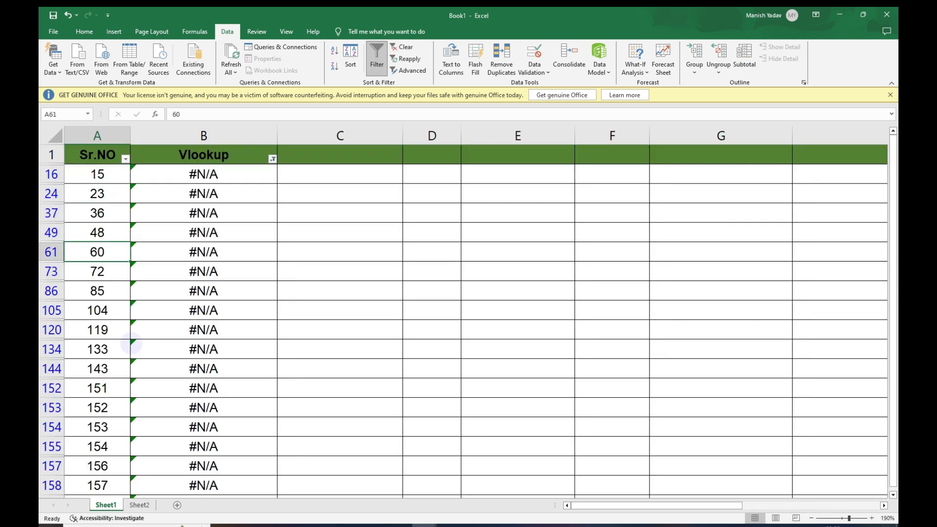
Examine column A on Sheet2 down to row 37 for blank cells where the filtered serial numbers should be
key("ctrl+Page_Down")
key("Down")
key("Down")
key("Down")
key("Down")
key("Down")
key("Down")
key("Down")
key("Down")
key("Down")
key("Down")
key("Down")
key("Down")
key("Down")
key("Down")
key("Down")
key("Down")
key("Down")
key("Down")
key("Down")
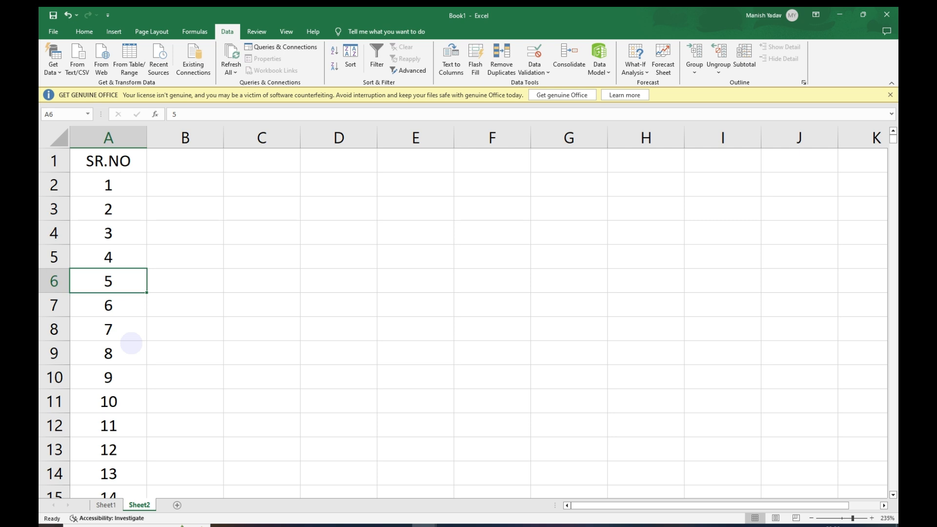
key("Up")
key("Up")
key("Up")
key("Up")
key("Up")
key("Up")
key("Up")
key("Down")
key("Down")
key("Down")
key("Down")
key("Down")
key("Down")
key("Down")
key("Down")
key("Down")
key("Down")
key("Down")
key("Down")
key("Down")
key("Down")
key("Down")
key("Down")
key("Down")
key("Down")
key("Down")
key("Down")
key("Down")
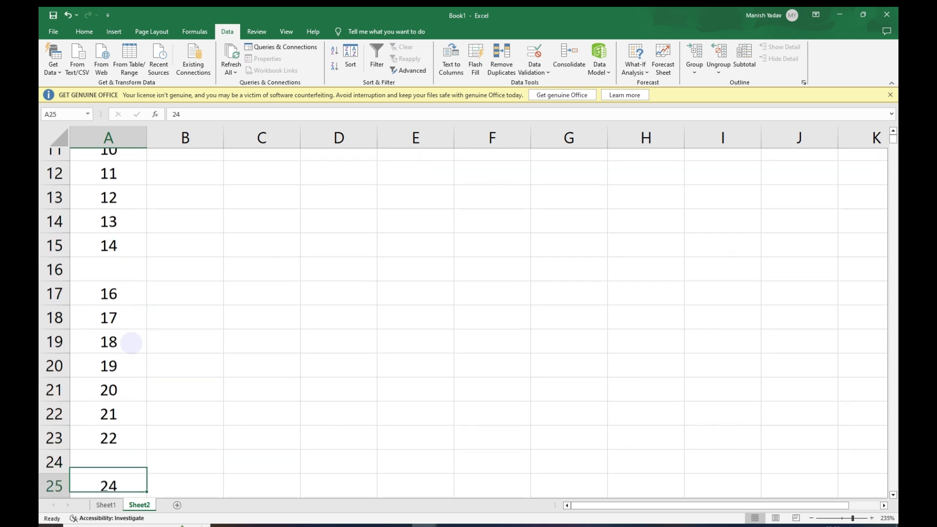
key("Down")
key("Down")
key("Down")
key("Down")
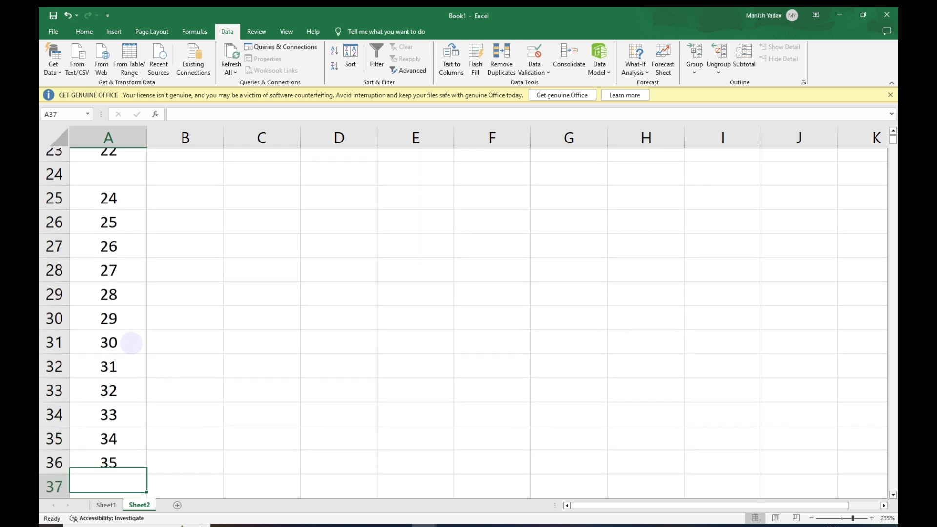
key("Up")
key("Up")
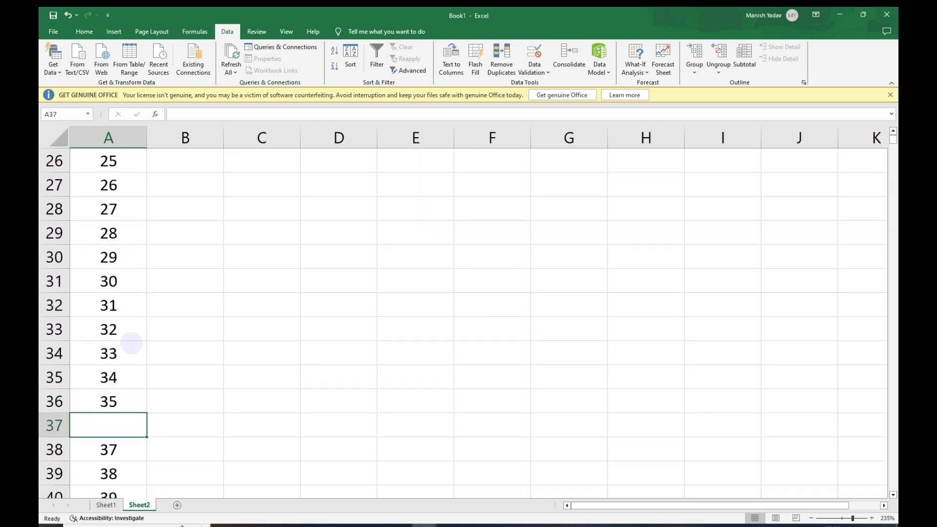
Compare the blank cell in Sheet2's row 37 with serial number 36 in the filtered list on Sheet1
key("ctrl+Page_Up")
key("Down")
key("Up")
key("Up")
key("Up")
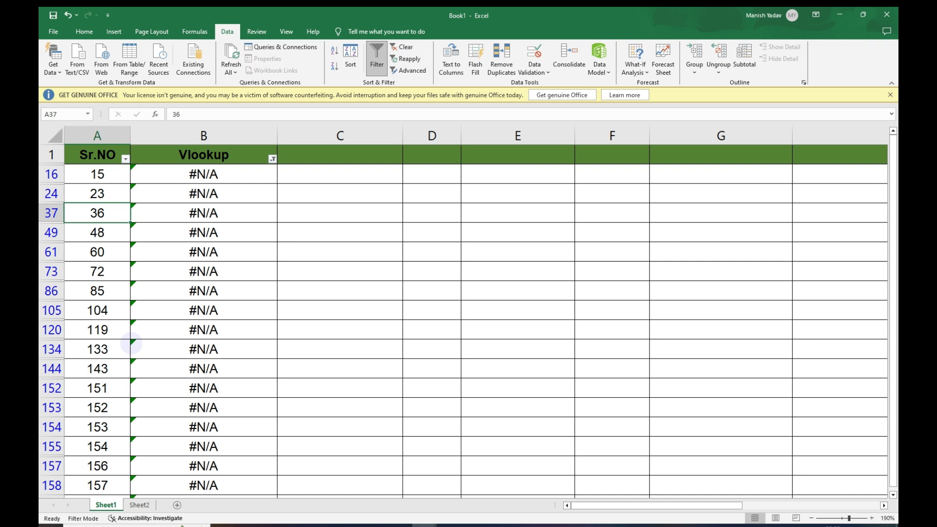
Remove the filter from Sheet1 and return to the first Vlookup result in B2
key("ctrl+shift+l")
key("Right")
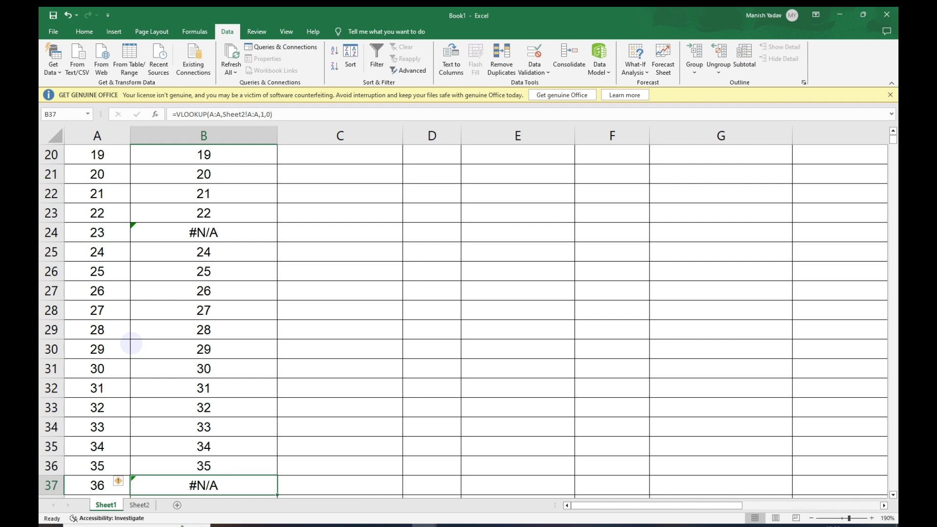
key("ctrl+Up")
key("Down")
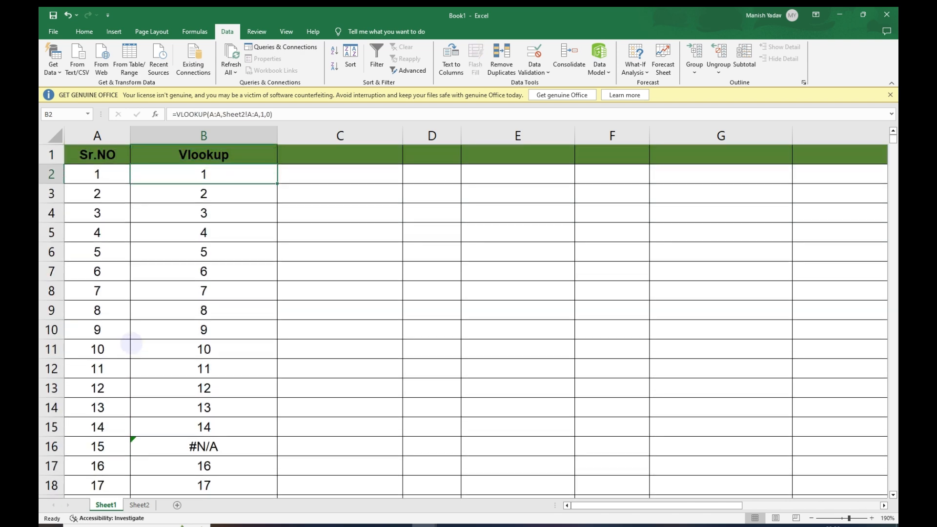
Copy the serial number in A2 on Sheet1 and search Sheet2 for 1
key("Left")
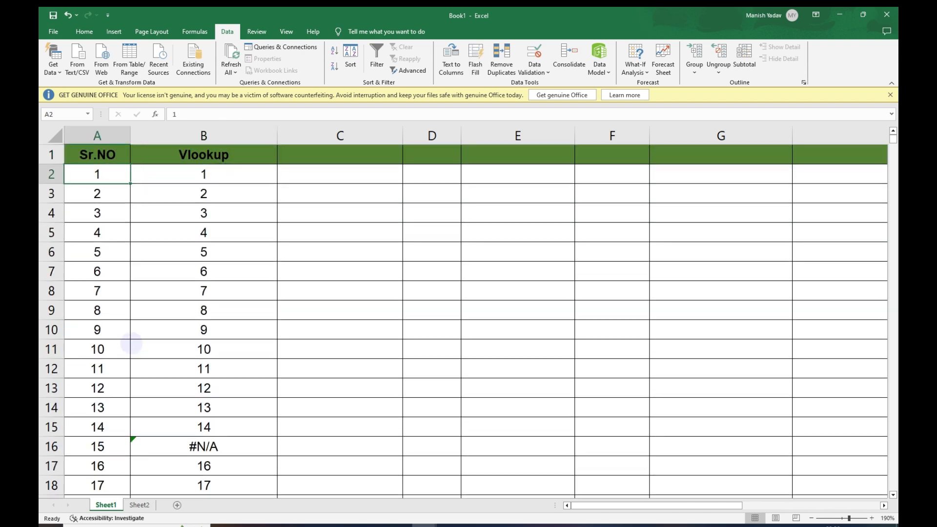
key("ctrl+c")
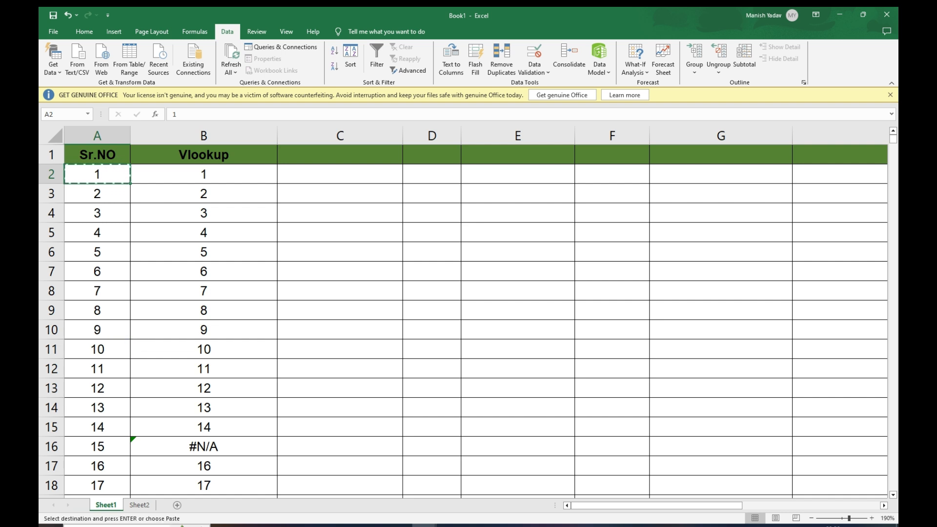
left_click(140, 505)
key("ctrl+f")
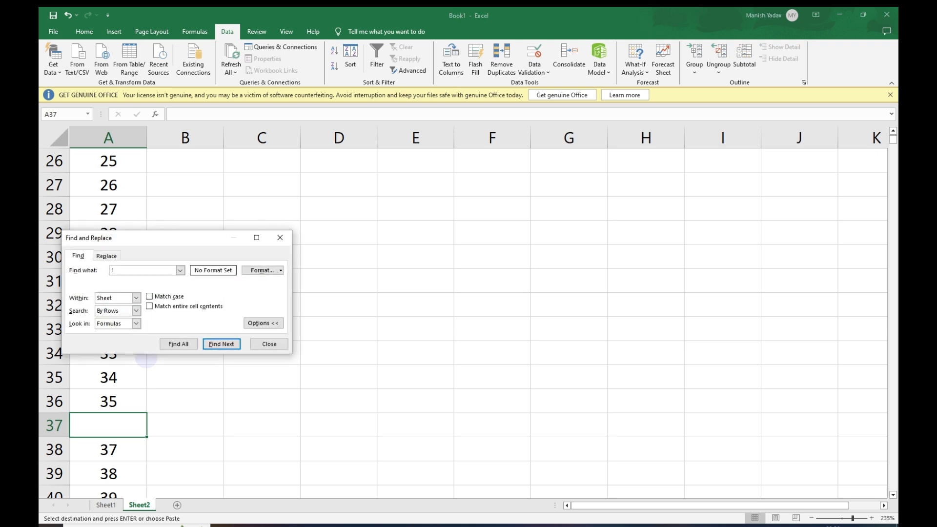
type("1")
key("Return")
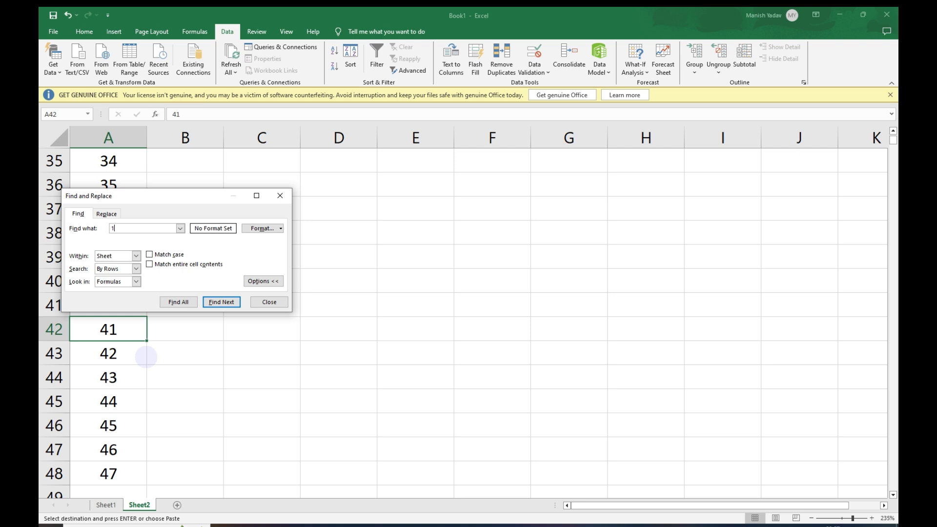
Close the search for 1 and copy the second-to-last serial number, 9999, from column A on Sheet1
key("Escape")
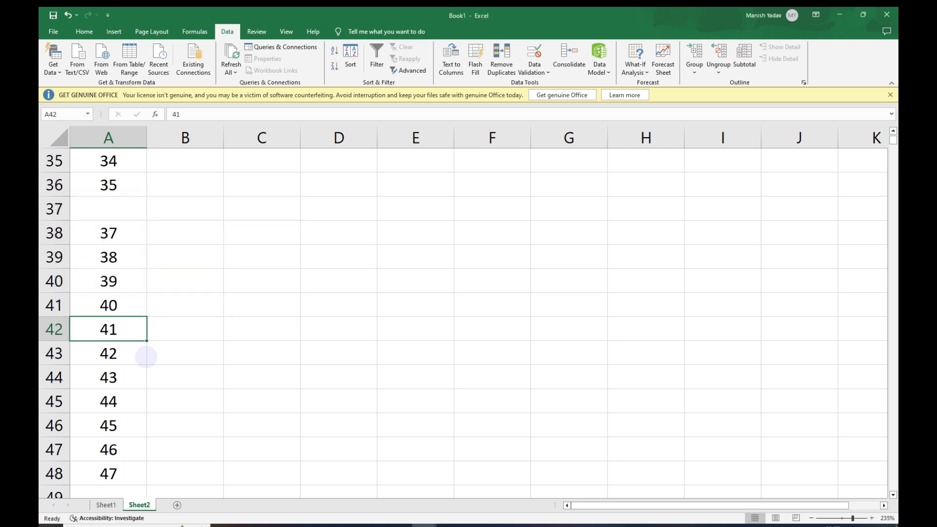
key("ctrl+Page_Up")
key("Down")
key("Down")
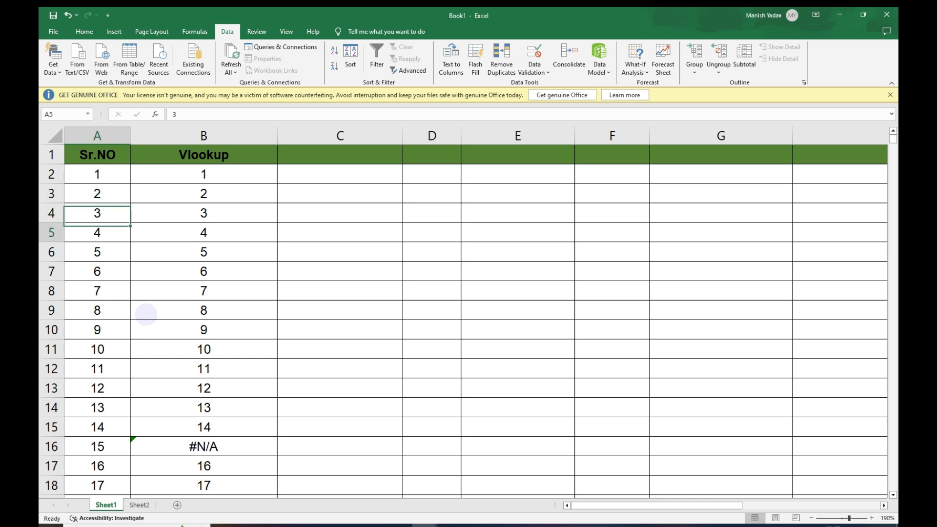
key("ctrl+Down")
key("ctrl+c")
key("Up")
key("ctrl+c")
Search Sheet2 for the copied serial number 9999
key("ctrl+Page_Down")
key("Right")
key("ctrl+f")
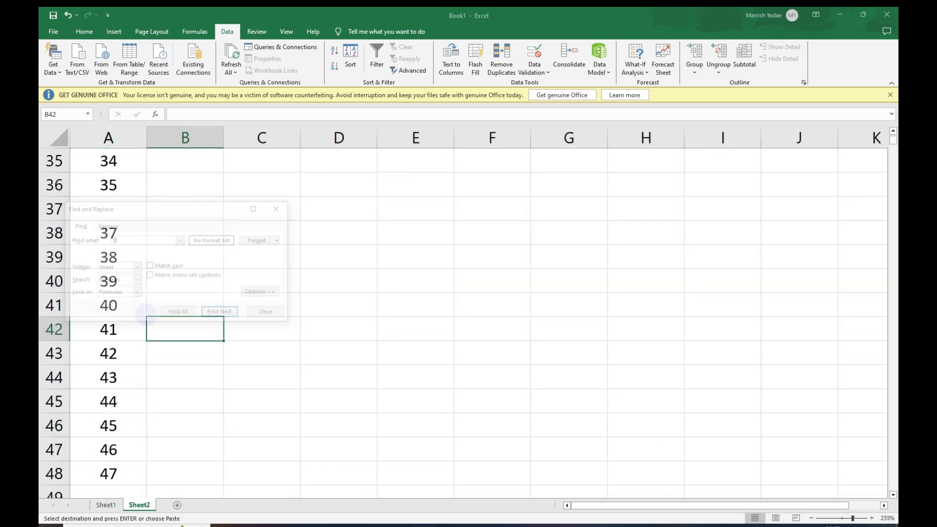
key("ctrl+v")
key("Return")
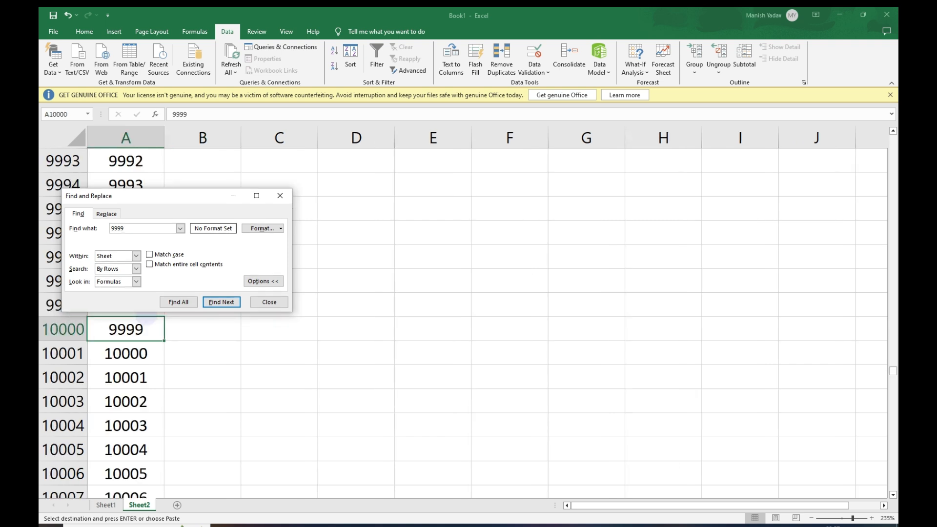
key("Escape")
Copy the matched serial number 9999 on Sheet2 into the adjacent cell B10000
key("Right")
key("Left")
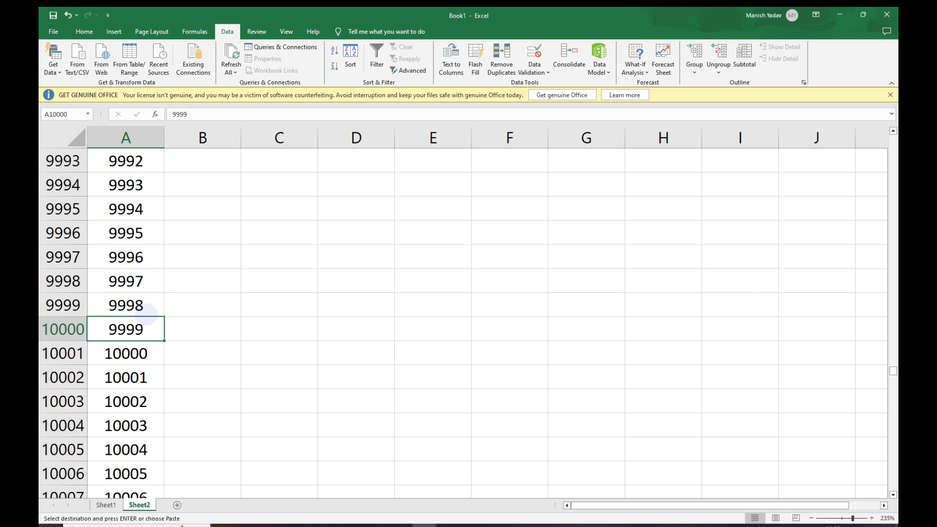
key("ctrl+c")
key("Right")
key("ctrl+v")
key("Left")
key("Down")
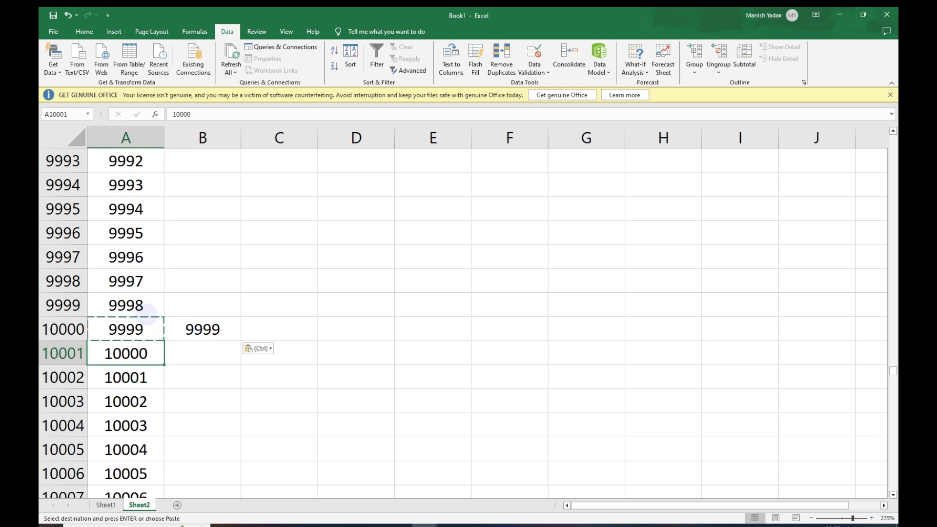
Copy serial number 9998 from A9999 on Sheet1 and search Sheet2 for it
key("ctrl+Page_Up")
key("Up")
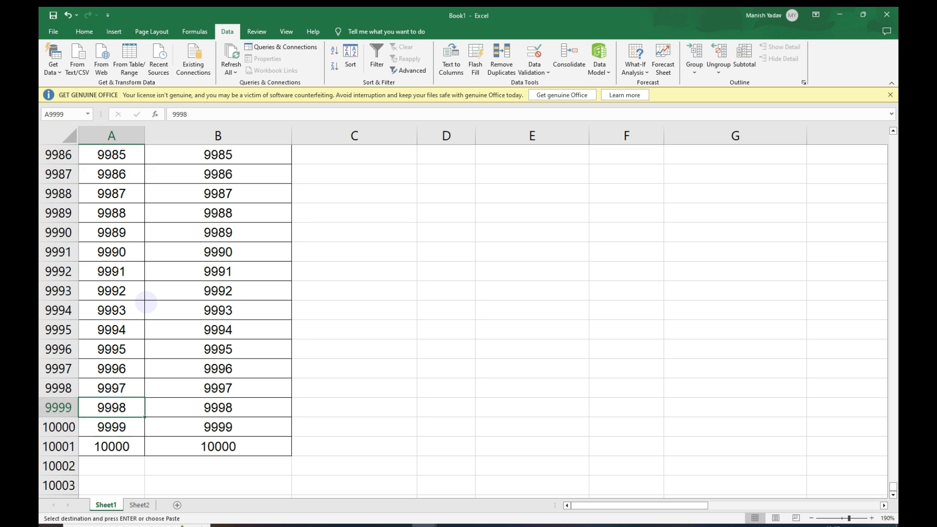
key("ctrl+c")
key("ctrl+Page_Down")
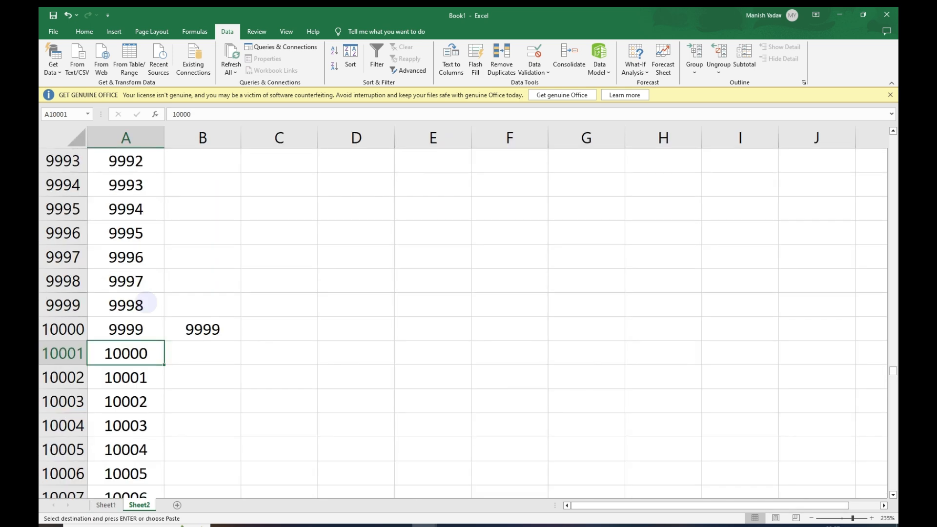
key("Right")
key("ctrl+f")
key("ctrl+v")
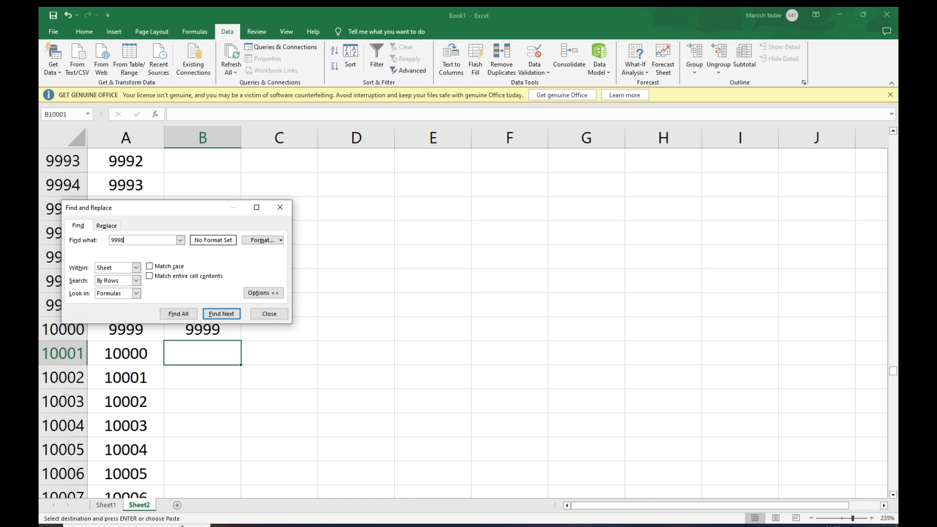
key("Return")
key("Escape")
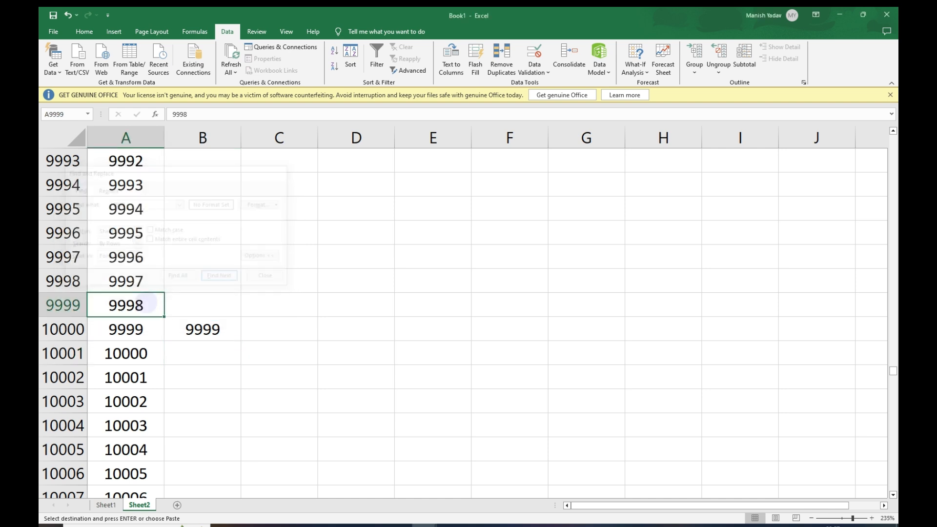
Paste the matched serial number 9998 into B9999 on Sheet2
key("Right")
key("ctrl+v")
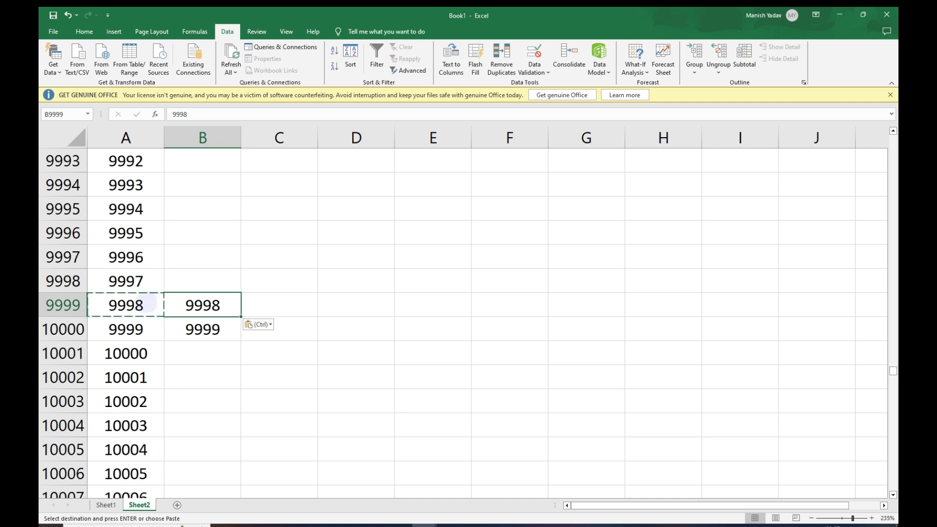
key("Down")
key("Left")
key("Down")
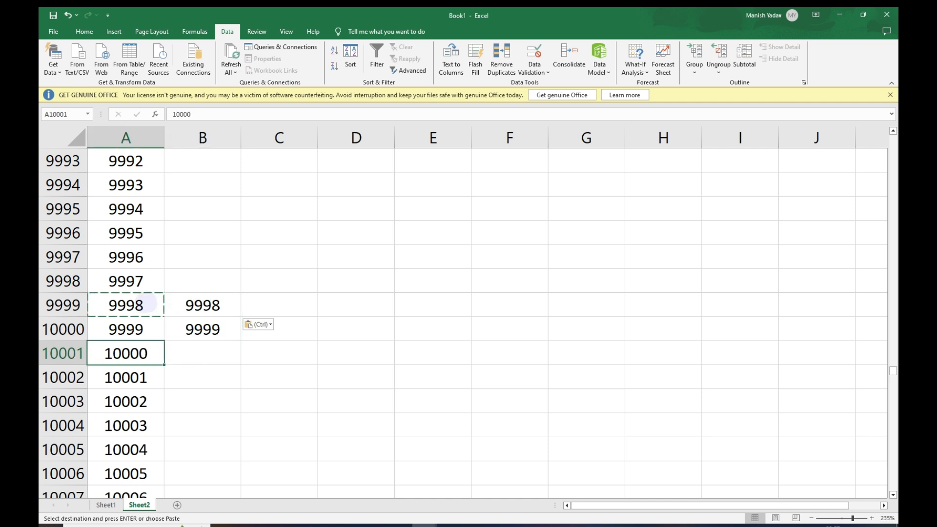
Examine where Sheet2's serial number list ends, passing the gaps in column A on the way back up to the header
key("ctrl+Down")
key("Down")
key("Down")
key("Up")
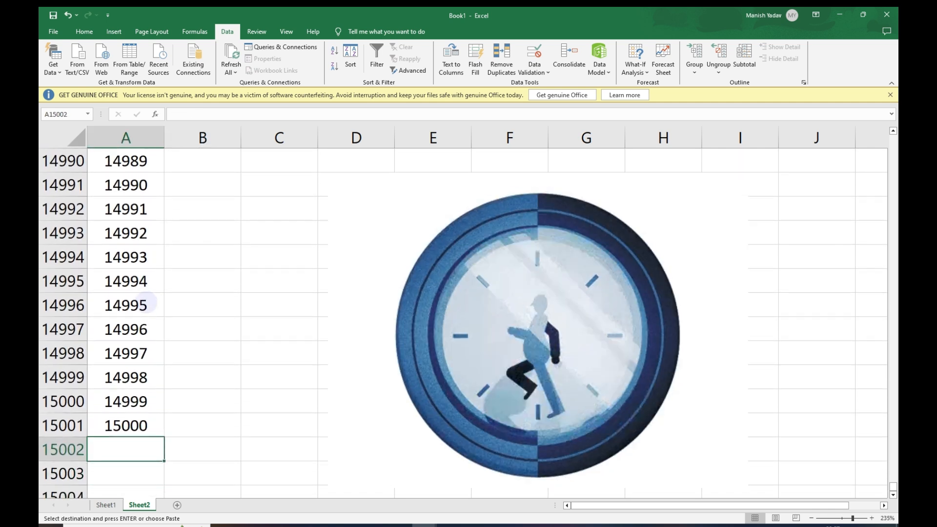
key("Up")
key("ctrl+Up")
key("ctrl+Up")
key("ctrl+Up")
key("ctrl+Up")
key("ctrl+Up")
key("ctrl+Up")
key("ctrl+Up")
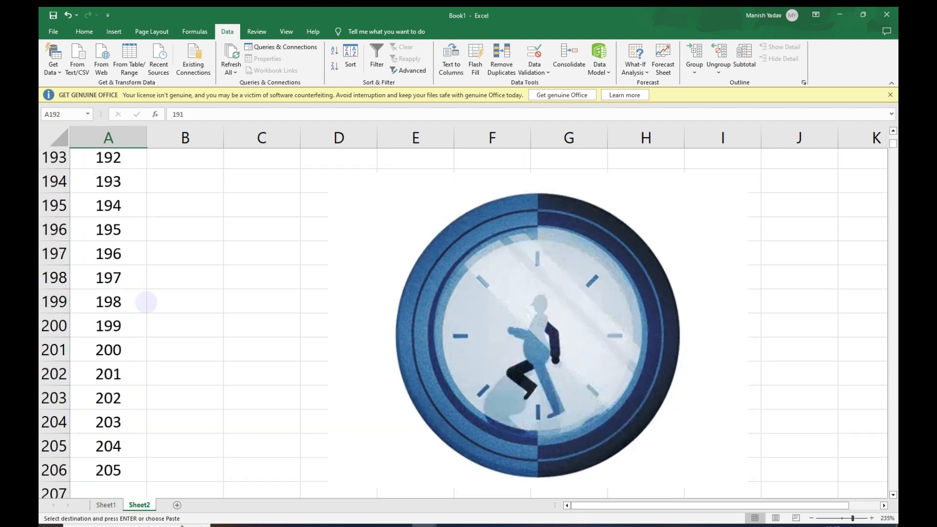
key("Right")
key("ctrl+Up")
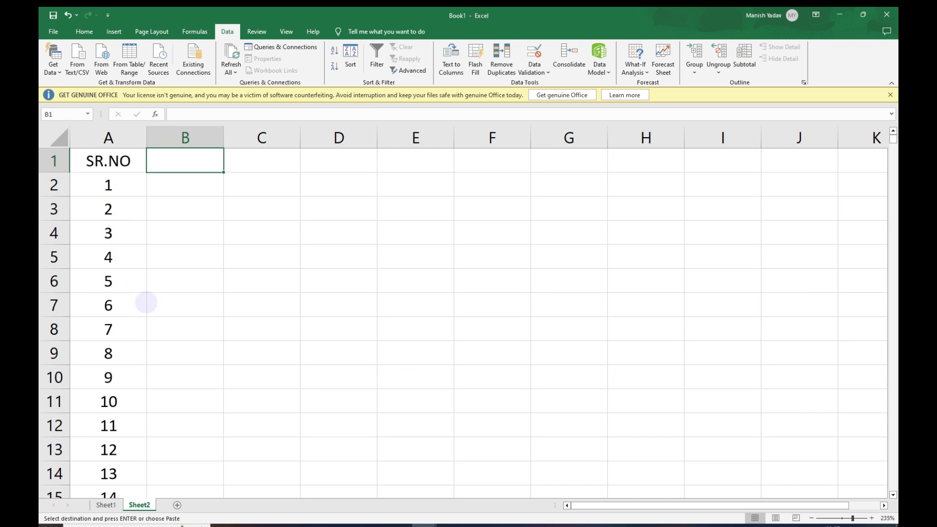
key("Left")
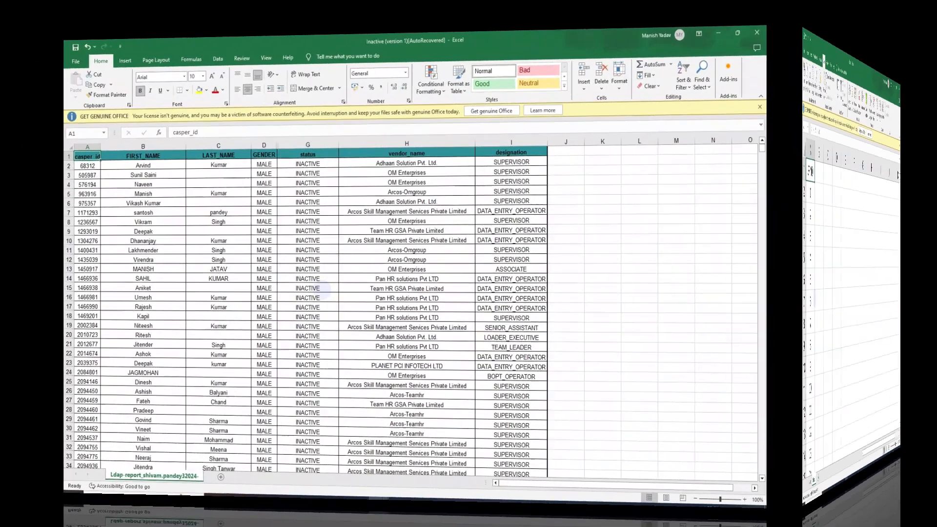
Switch to the Inactive workbook and check how far its casper_id list extends
key("ctrl+Down")
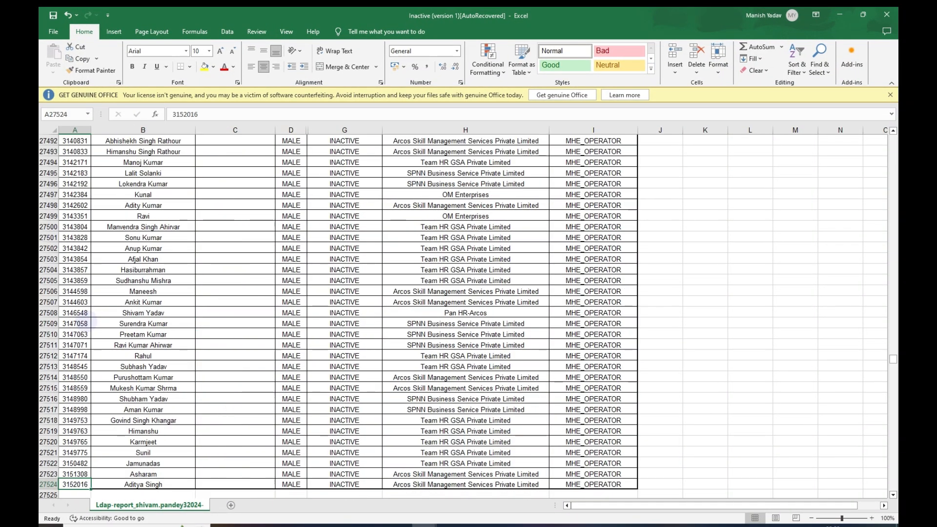
key("Down")
key("Up")
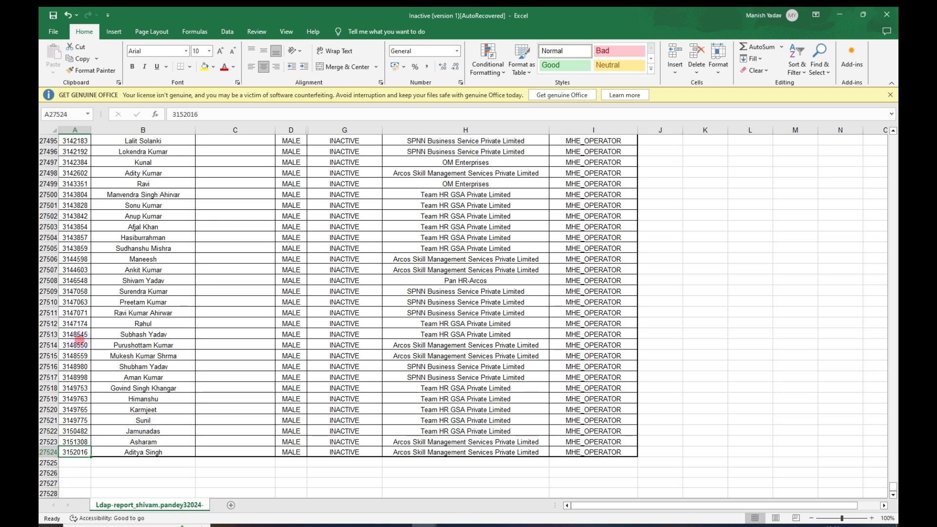
key("ctrl+Up")
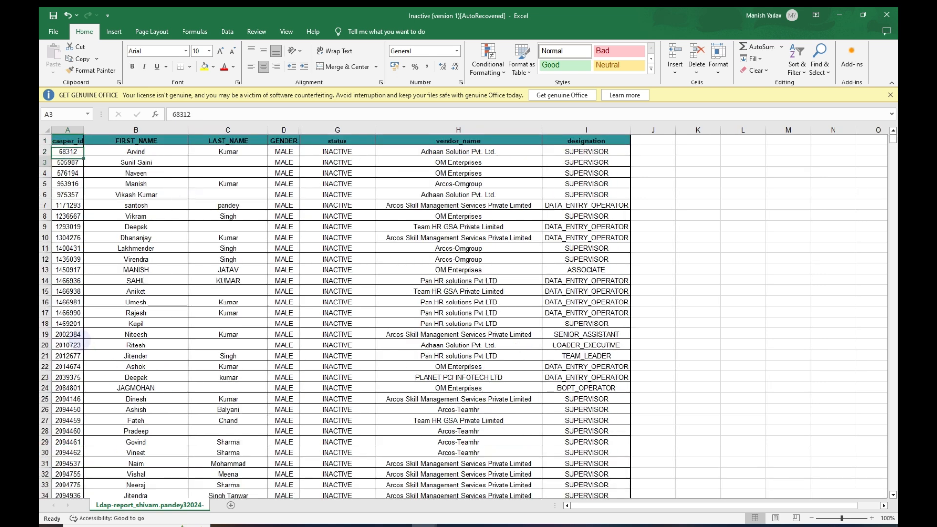
Copy the block of casper_id values in A15:A39 on the Ldap report sheet
left_click_drag(68, 291, 73, 363)
key("shift+Down")
key("shift+Down")
key("shift+Down")
key("shift+Down")
key("shift+Down")
key("shift+Down")
key("shift+Down")
key("shift+Down")
key("shift+Down")
key("shift+Down")
key("shift+Down")
key("shift+Down")
key("shift+Down")
key("shift+Down")
key("shift+Down")
key("shift+Down")
key("shift+Down")
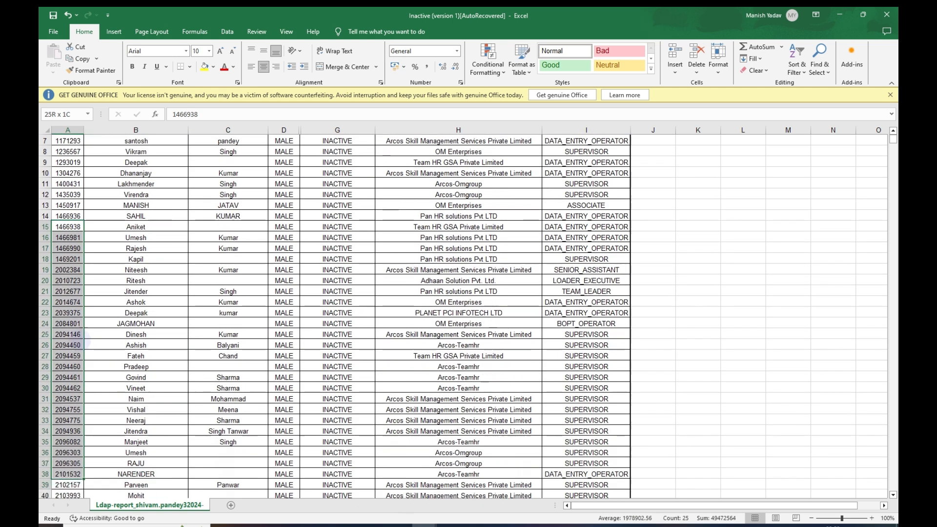
key("ctrl+c")
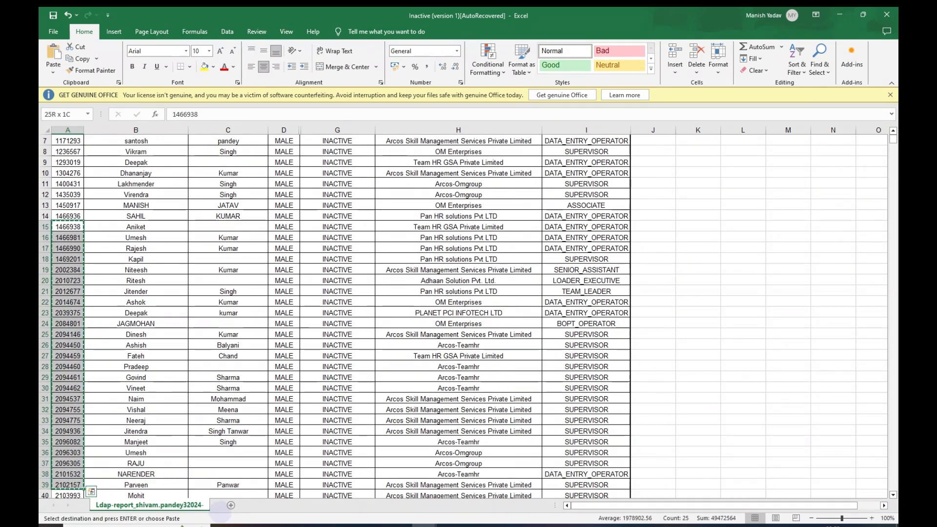
Add a new sheet and paste the copied casper_id values into column A starting at A2
left_click(230, 505)
left_click(73, 147)
key("ctrl+v")
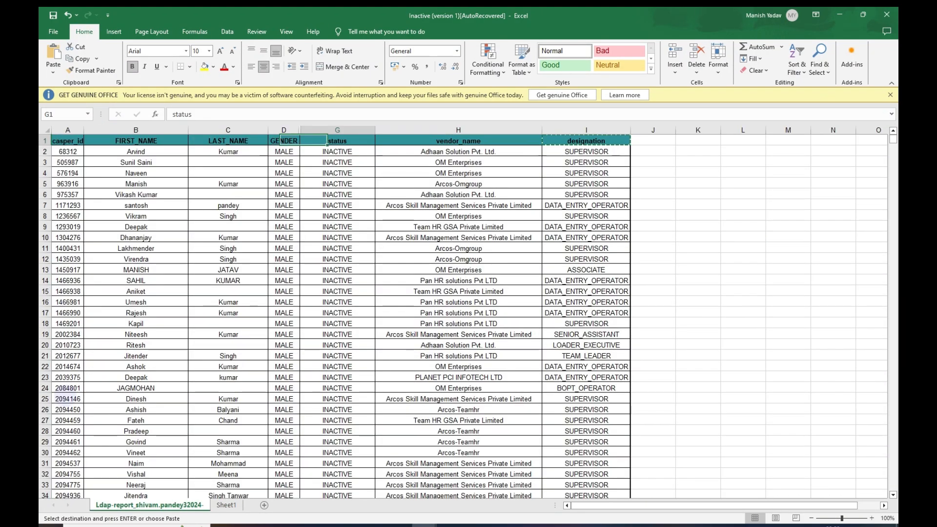
Review the casper_id values on Sheet1 and the empty detail cells beside them in row 2
left_click(151, 244)
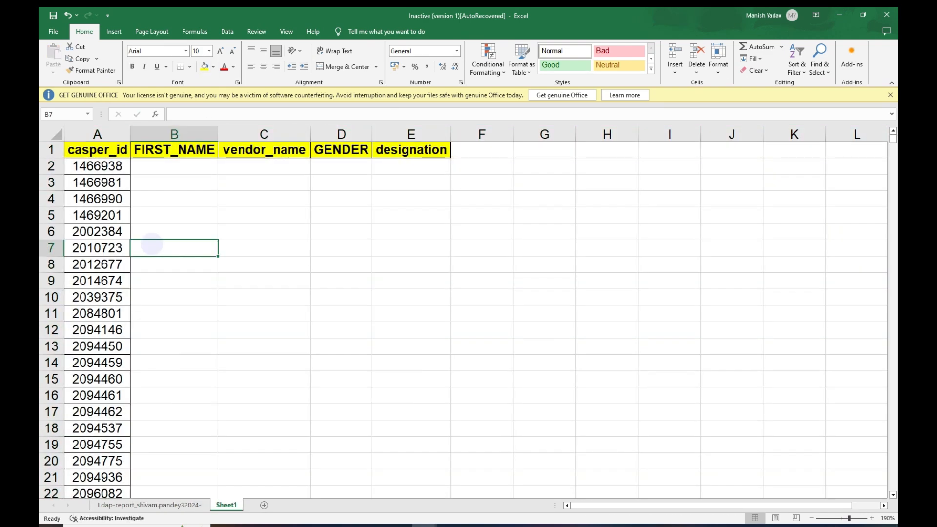
left_click_drag(97, 182, 98, 378)
left_click(108, 264)
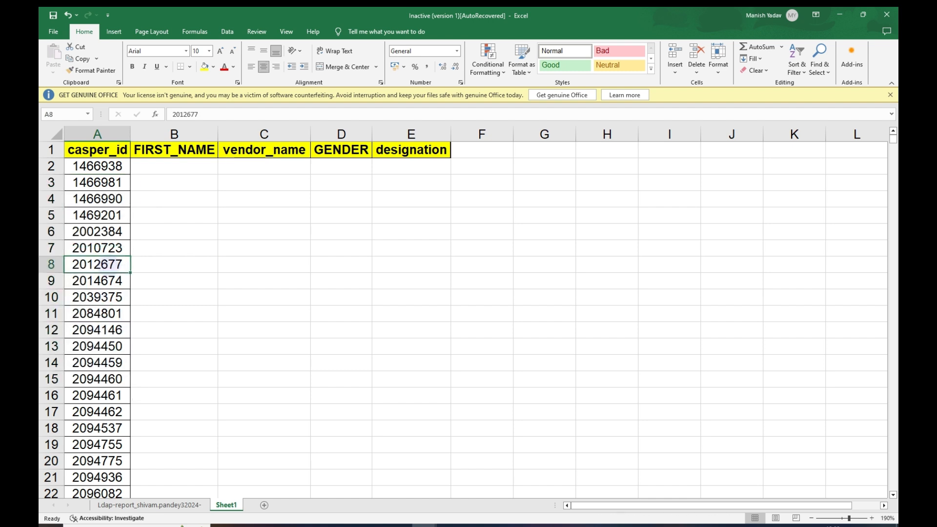
left_click(111, 165)
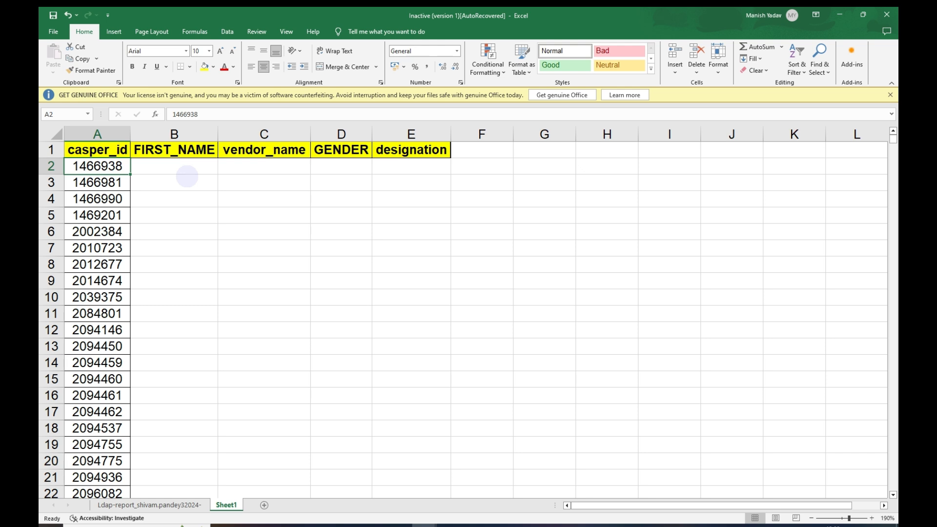
left_click_drag(176, 211, 175, 199)
left_click_drag(115, 166, 276, 168)
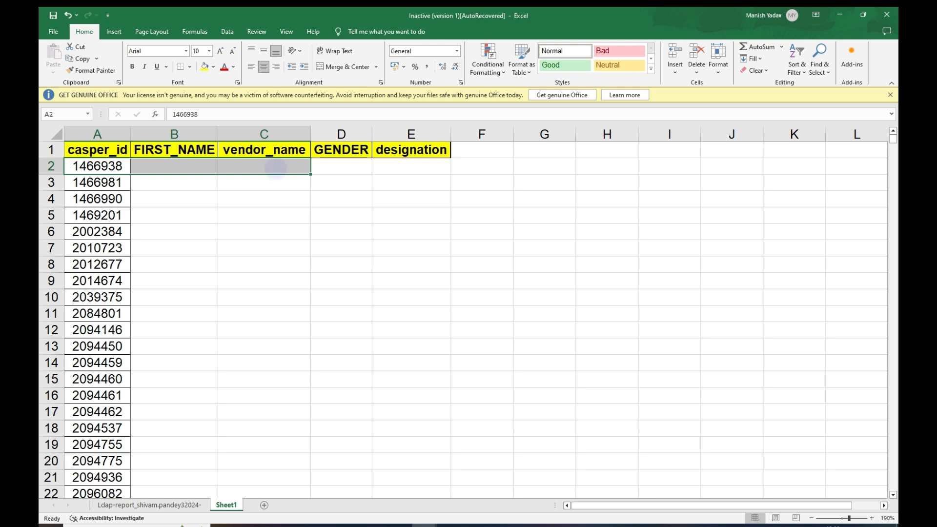
left_click(273, 168)
left_click(222, 196)
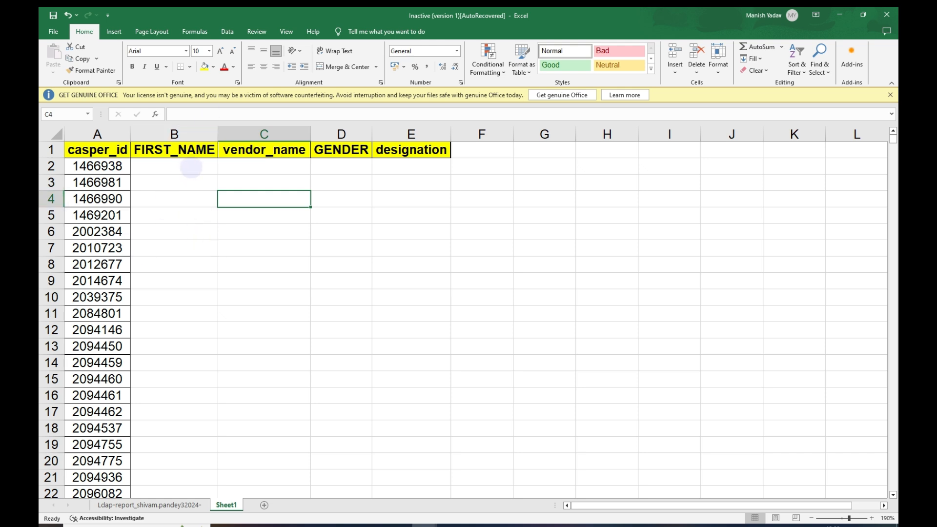
Review the empty FIRST_NAME, vendor_name, GENDER and designation columns on Sheet1
left_click_drag(183, 149, 183, 231)
left_click(269, 150)
left_click_drag(269, 149, 273, 281)
left_click_drag(342, 150, 341, 282)
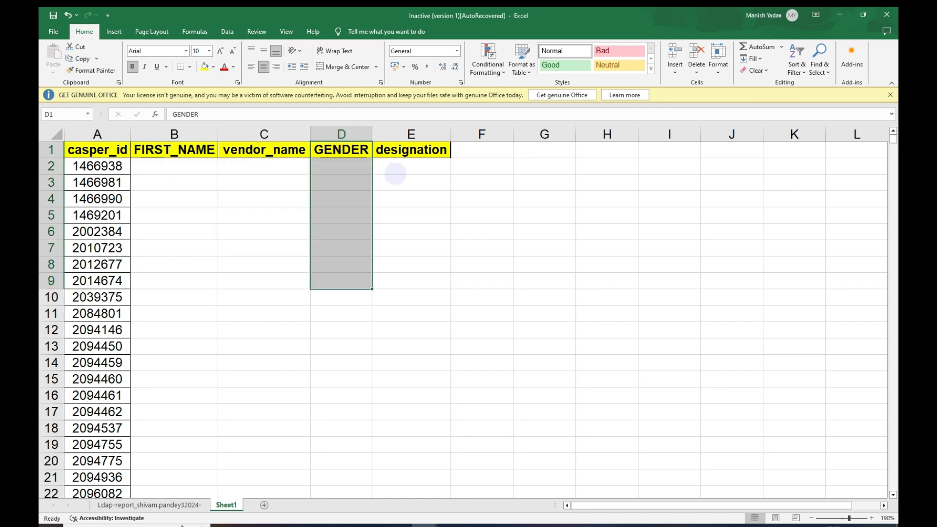
left_click_drag(405, 150, 405, 299)
left_click(98, 330)
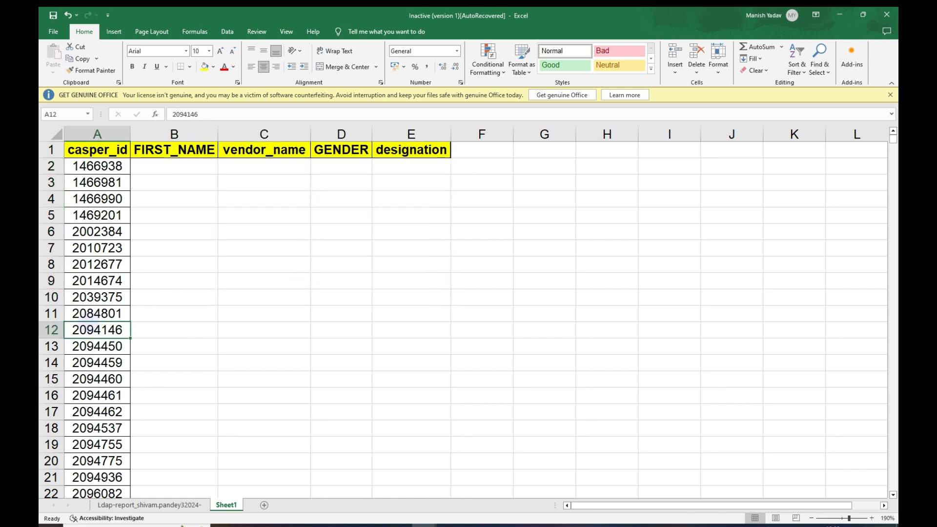
Compare how far the lists extend on Sheet1 and the Ldap report sheet, returning to the report's header row
key("ctrl+Down")
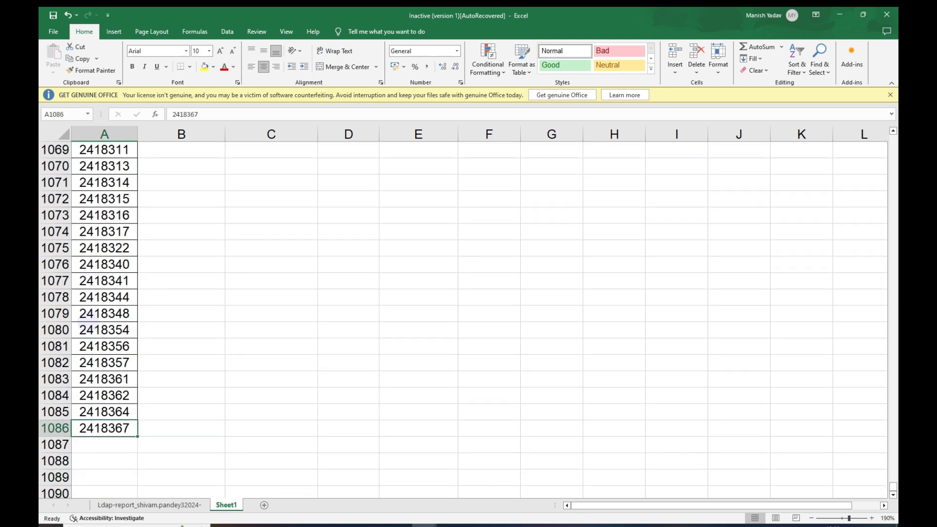
key("ctrl+Page_Up")
key("ctrl+Down")
key("Down")
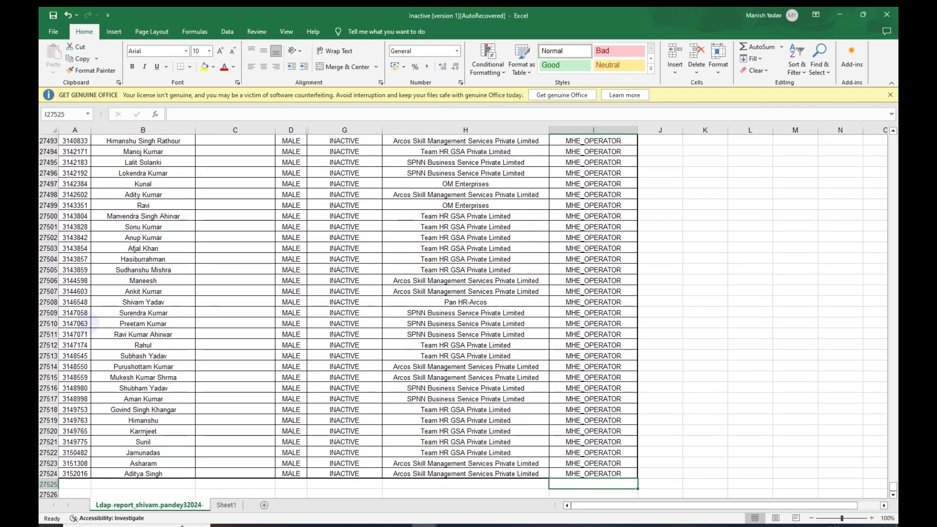
key("ctrl+Up")
key("ctrl+Up")
key("Right")
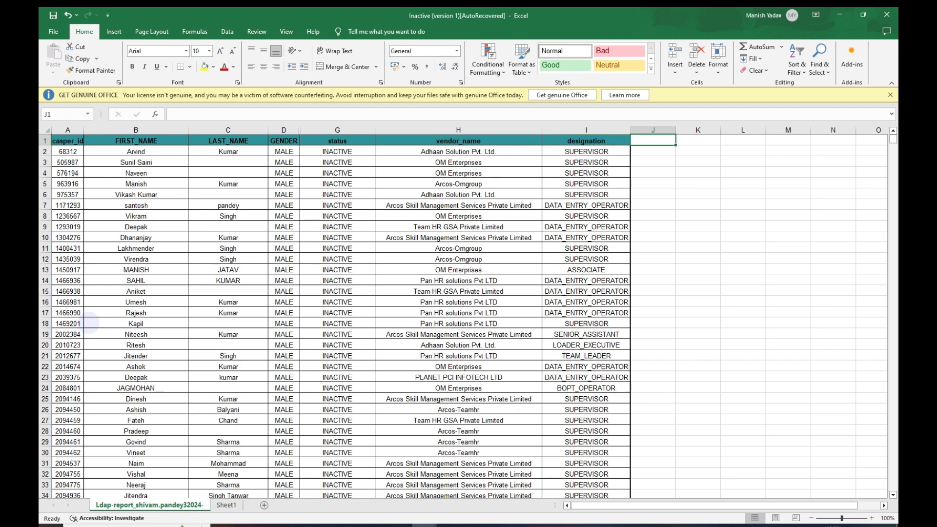
Return to Sheet1, go through its headers from casper_id to designation, and select the first FIRST_NAME cell, B2
key("ctrl+Page_Down")
key("ctrl+Home")
key("Right")
key("Right")
key("Right")
key("Right")
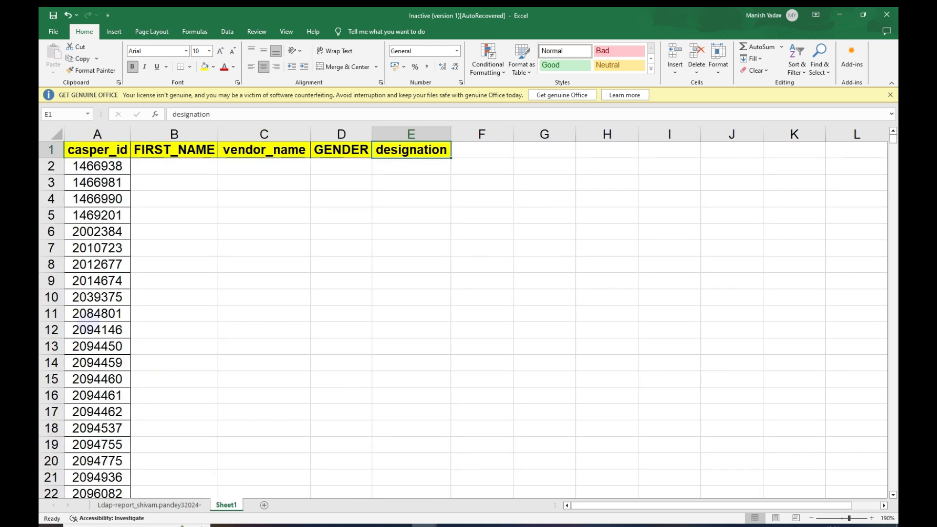
key("Home")
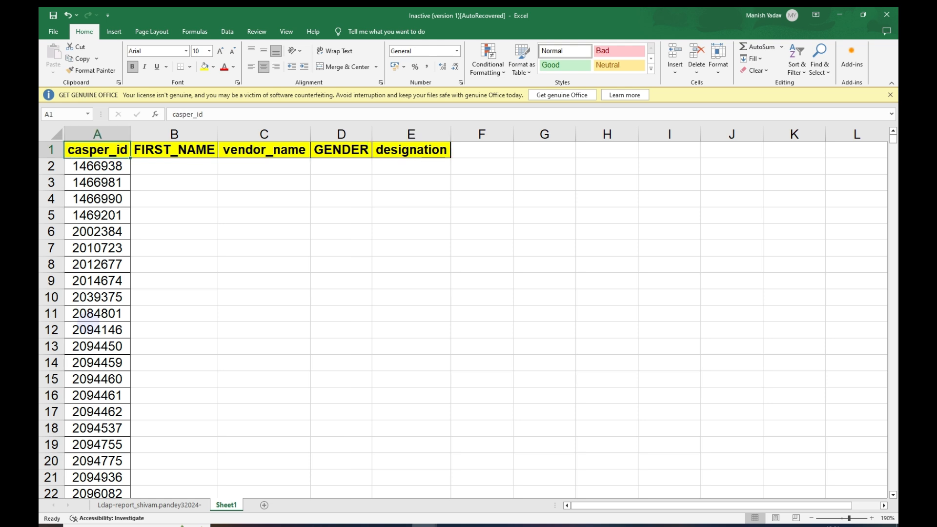
key("Right")
key("Down")
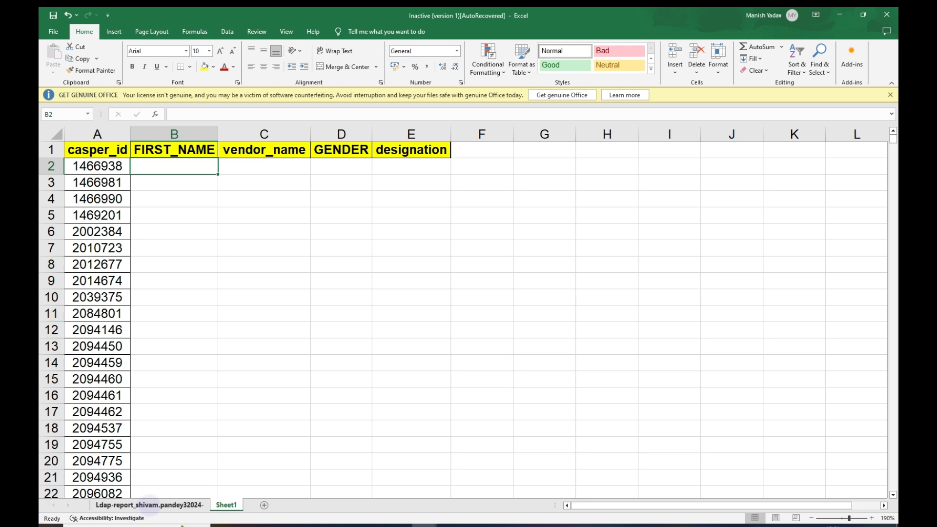
Compare the casper_id values on Sheet1 with the casper_id column on the Ldap report sheet
left_click_drag(86, 214, 105, 445)
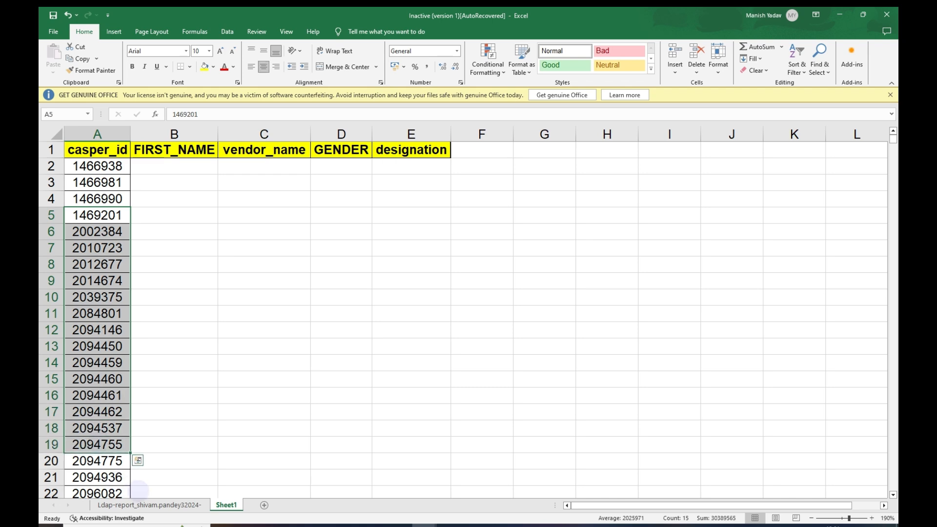
left_click(149, 505)
left_click_drag(73, 184, 90, 389)
key("ctrl+c")
left_click(226, 504)
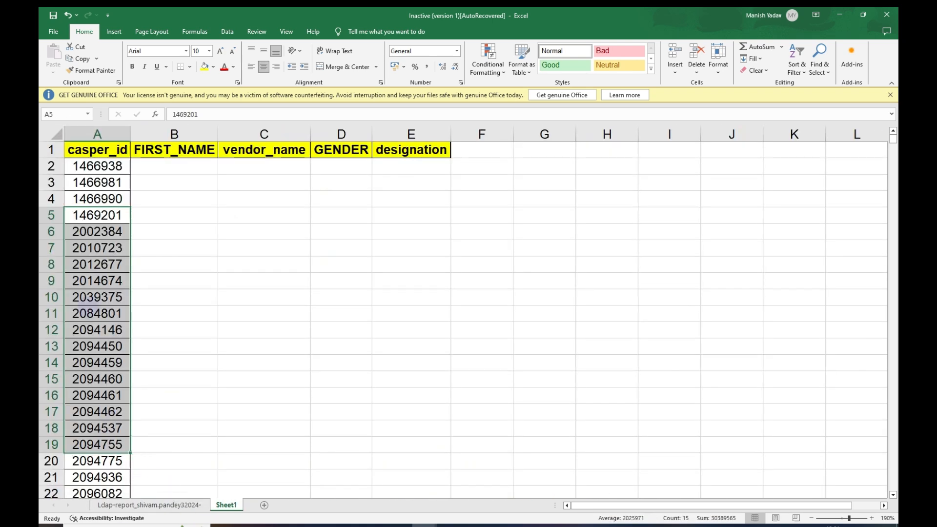
left_click(90, 282)
left_click(149, 505)
left_click_drag(73, 226, 73, 302)
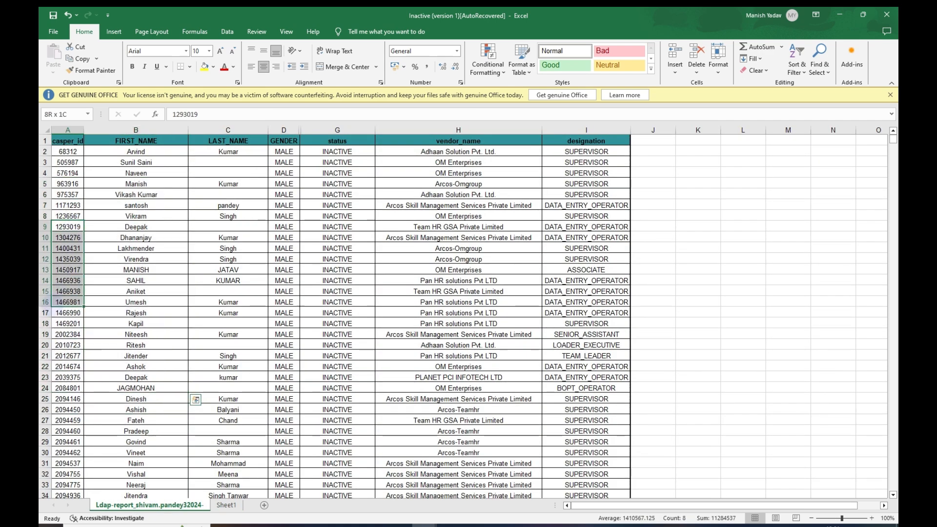
left_click(167, 268)
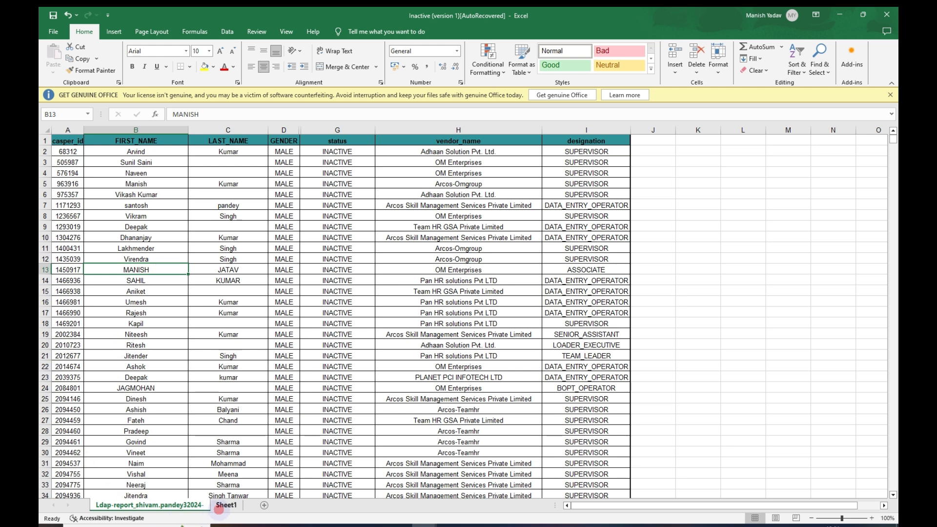
Review the Sheet1 headers FIRST_NAME, vendor_name, GENDER and designation along with the casper_id column
left_click(220, 507)
left_click(147, 215)
left_click(161, 152)
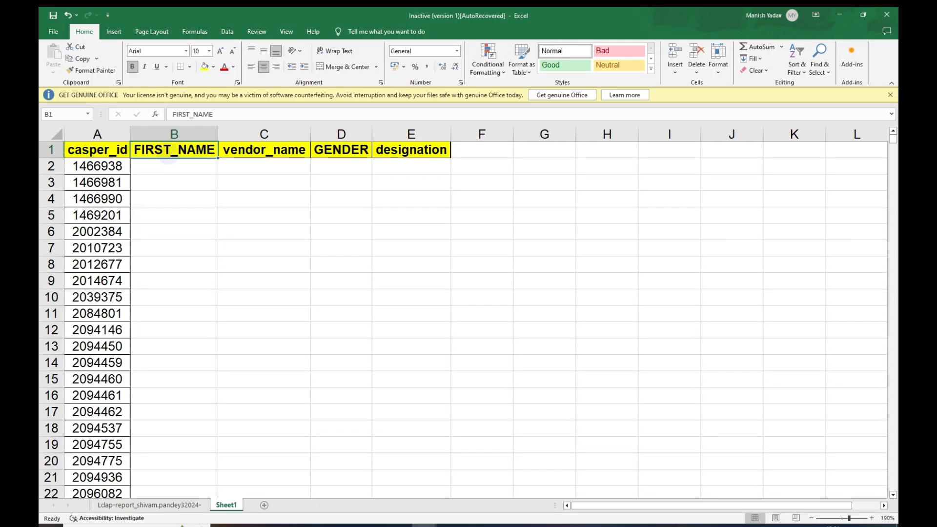
key("Right")
key("Right")
key("Right")
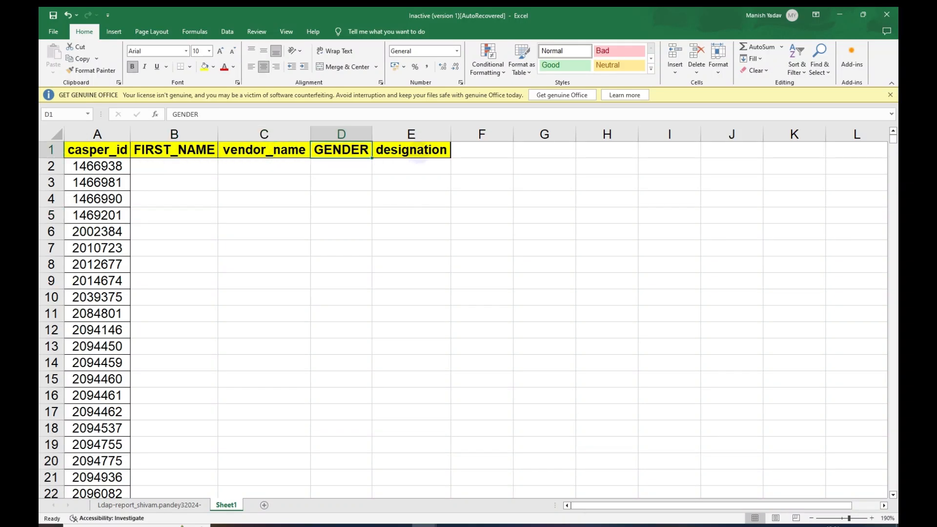
left_click_drag(164, 151, 409, 242)
left_click_drag(93, 152, 98, 266)
left_click_drag(164, 149, 562, 323)
Examine the casper_id, FIRST_NAME, GENDER, vendor_name and designation columns on the Ldap report sheet
left_click(148, 505)
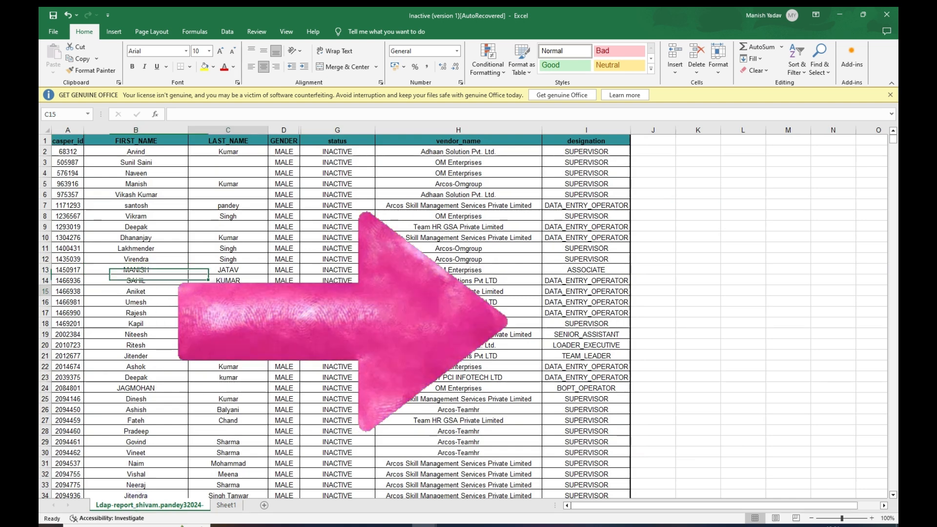
left_click_drag(67, 141, 68, 227)
left_click(68, 259)
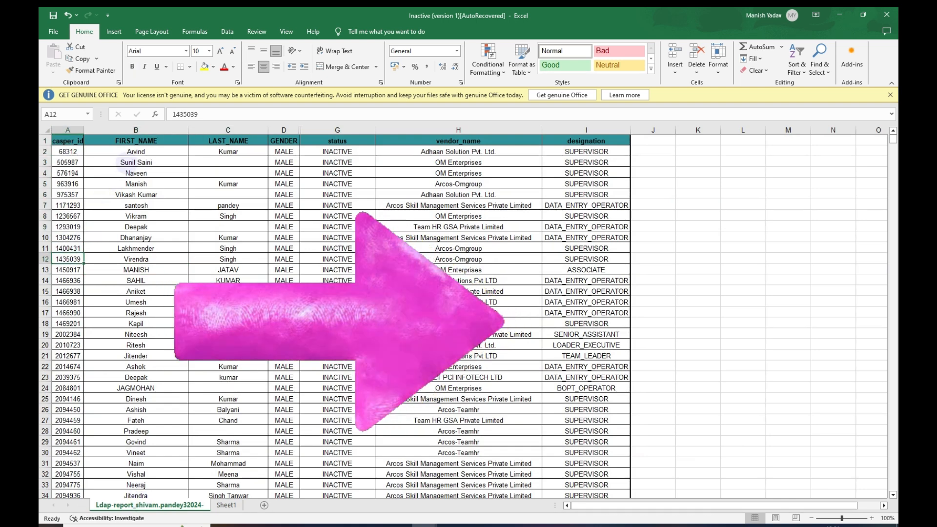
left_click_drag(133, 142, 136, 237)
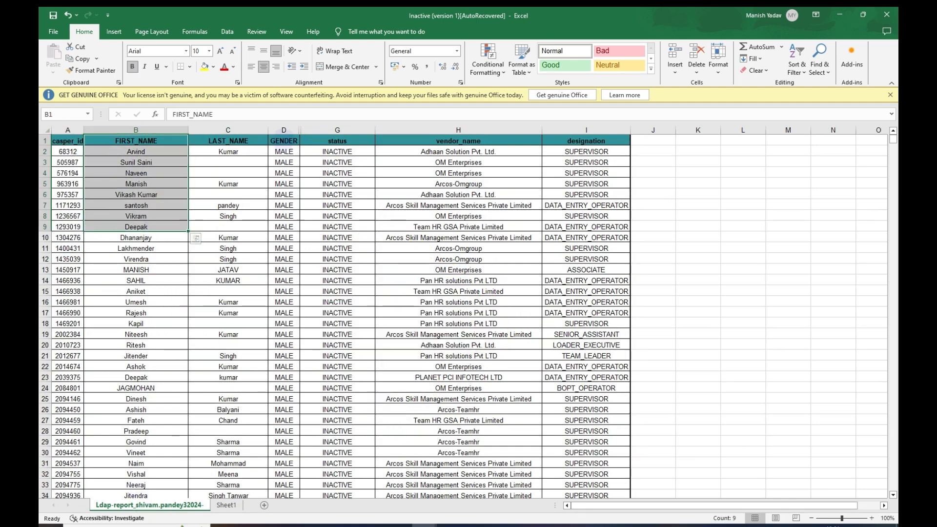
left_click_drag(283, 141, 283, 215)
left_click_drag(459, 141, 458, 184)
left_click_drag(586, 141, 586, 205)
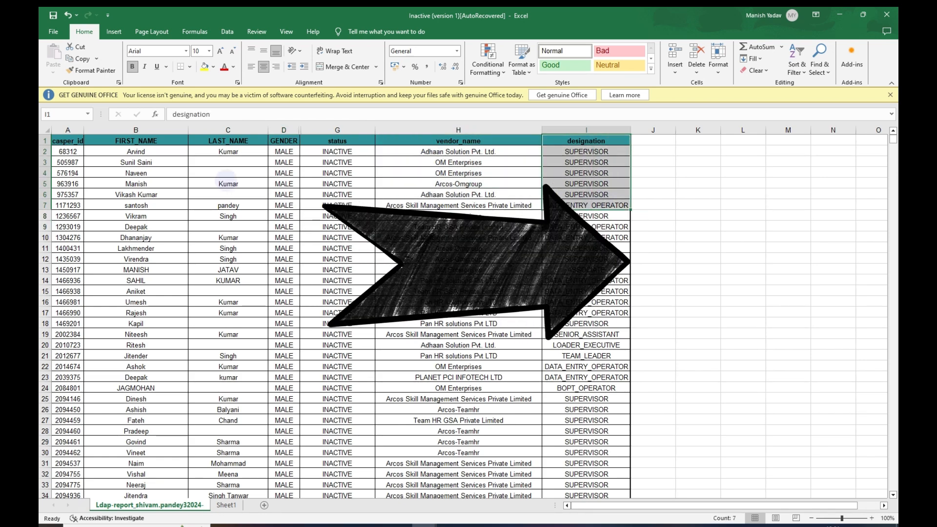
left_click_drag(136, 141, 586, 302)
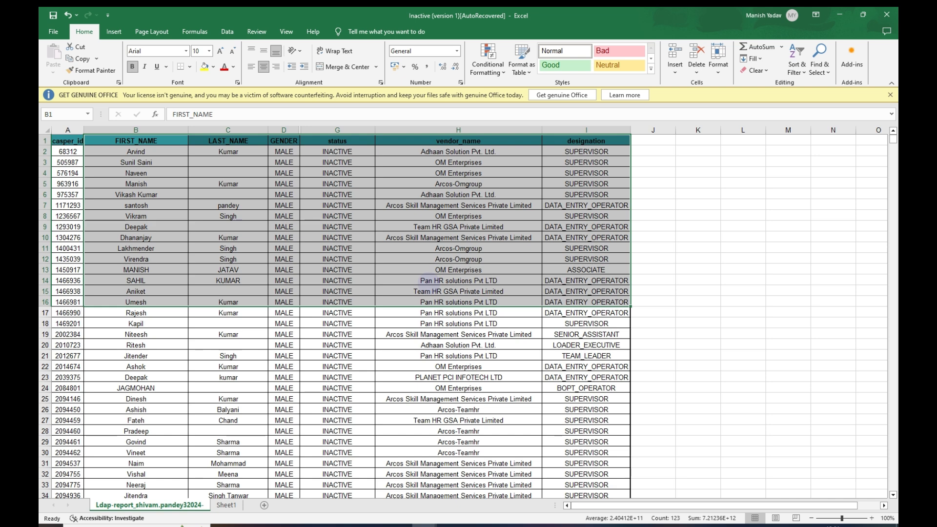
Insert an empty column before casper_id on the Ldap report sheet and transfer the FIRST_NAME column into it
left_click(68, 226)
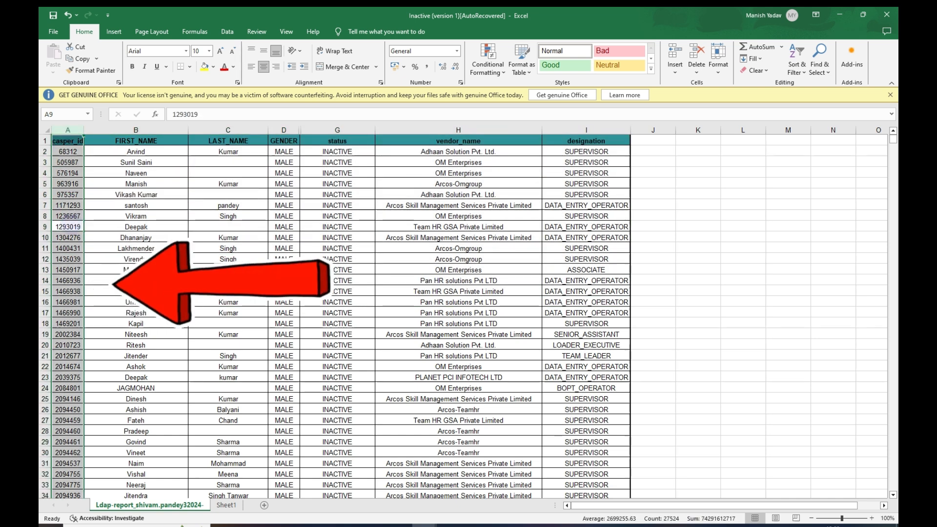
key("ctrl+shift+plus")
key("ctrl+space")
key("ctrl+c")
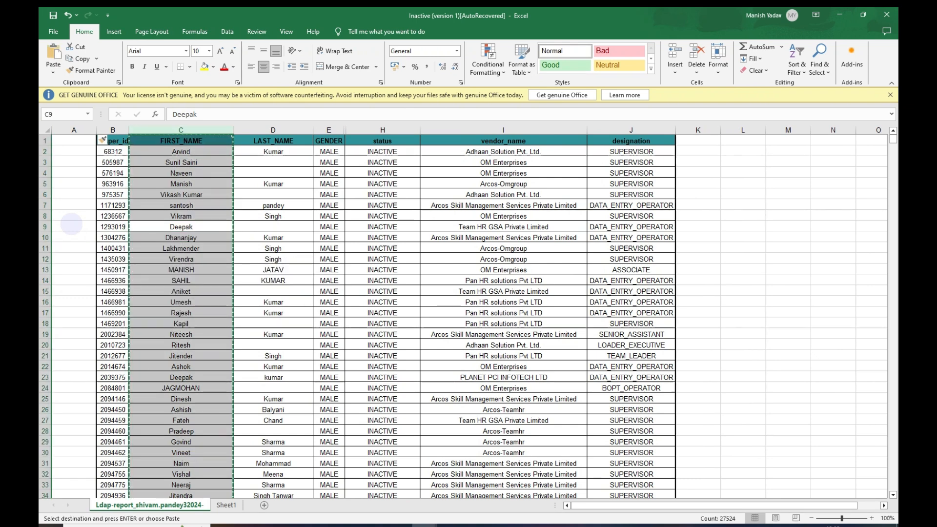
key("ctrl+Home")
key("Return")
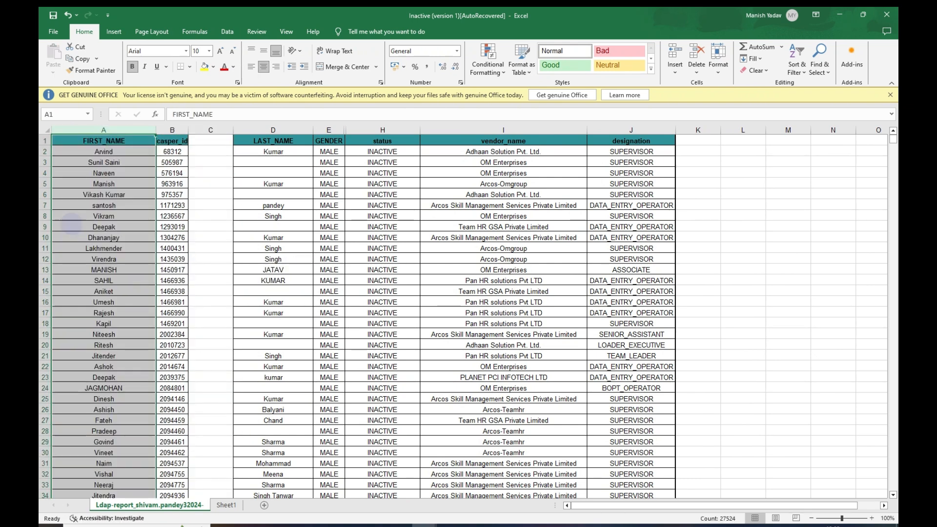
Undo the FIRST_NAME column transfer and delete the empty column before casper_id
key("Right")
key("ctrl+z")
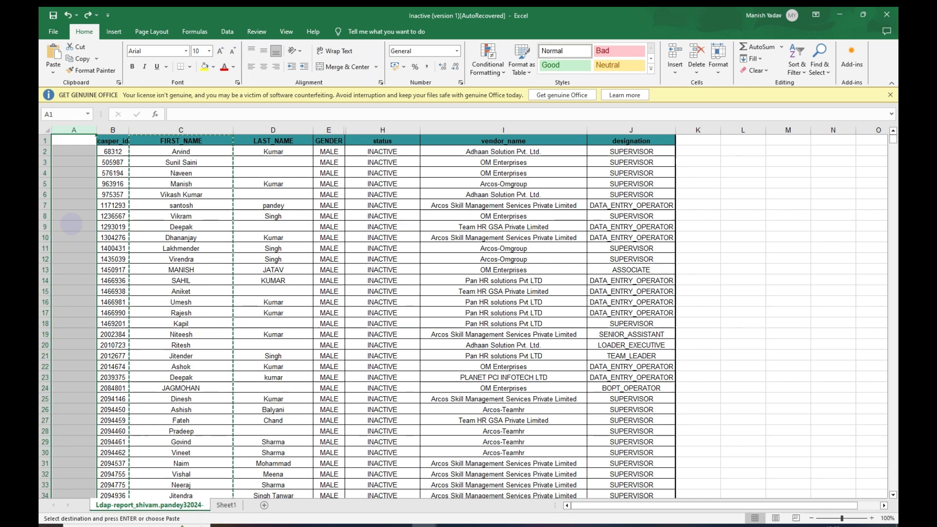
key("Down")
key("ctrl+space")
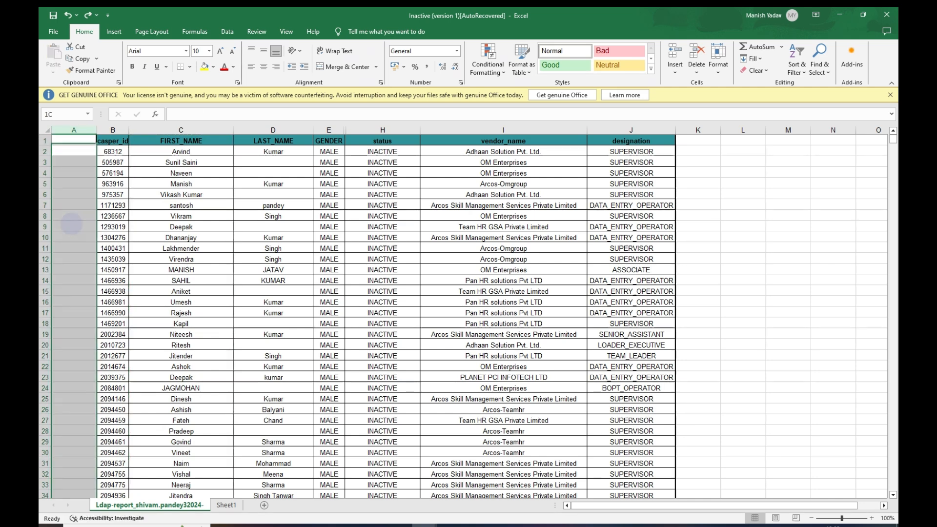
key("ctrl+minus")
Cut the FIRST_NAME column and insert it before the casper_id column
key("shift+Right")
key("ctrl+x")
key("shift+Left")
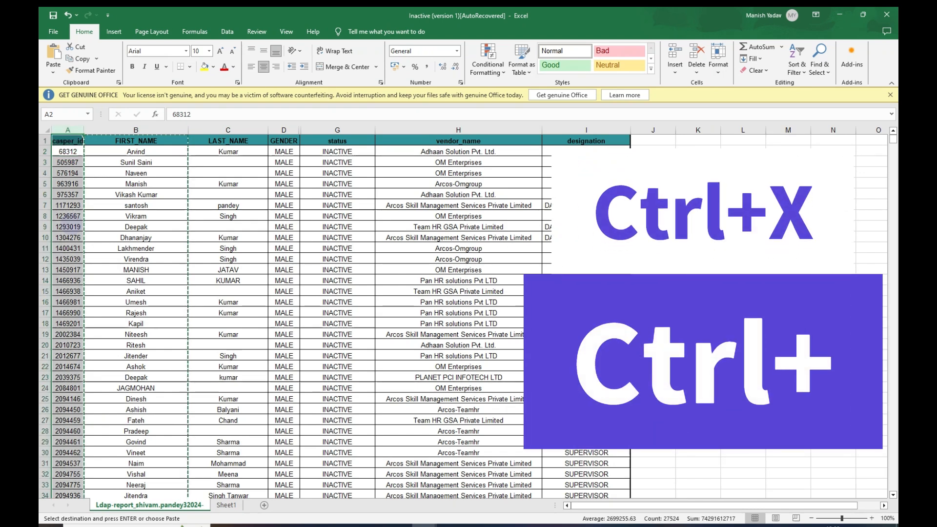
key("ctrl+plus")
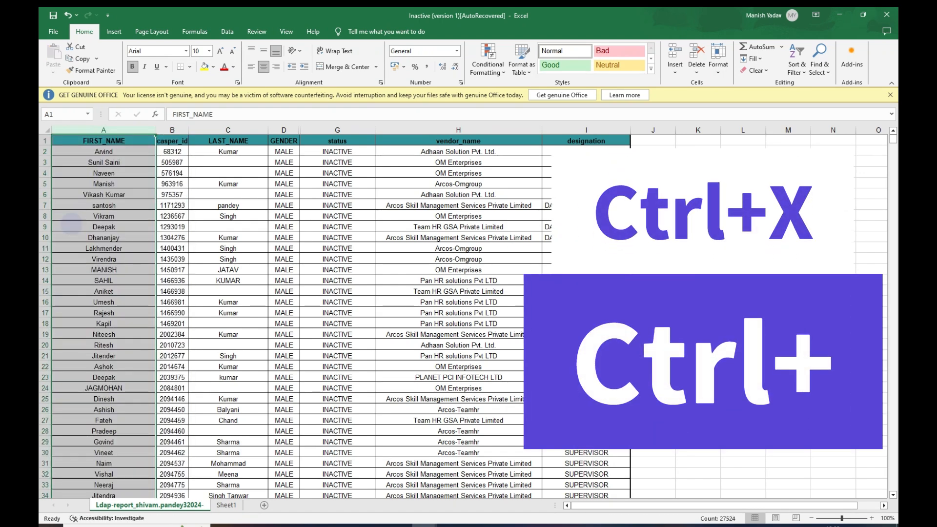
Compare the casper_id column with the FIRST_NAME column placed before it
key("Down")
left_click_drag(171, 173, 172, 269)
left_click_drag(104, 172, 105, 280)
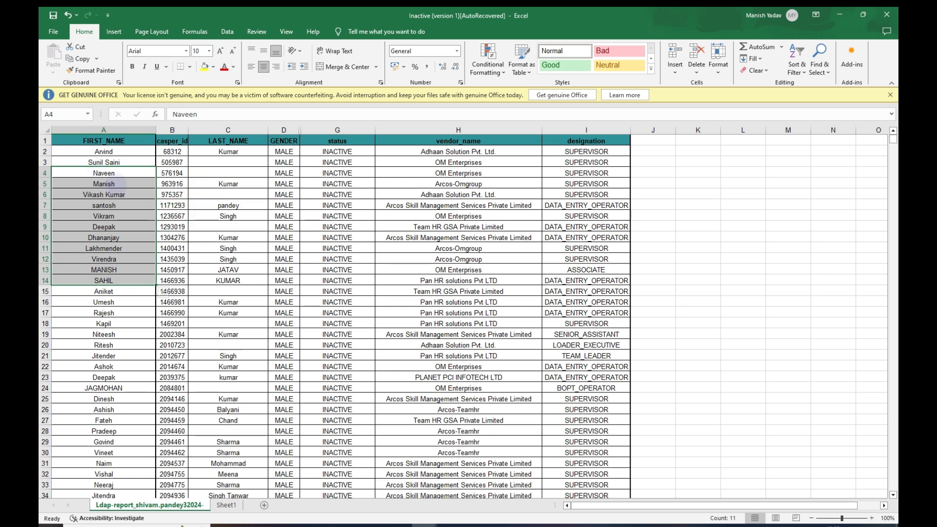
left_click(238, 246)
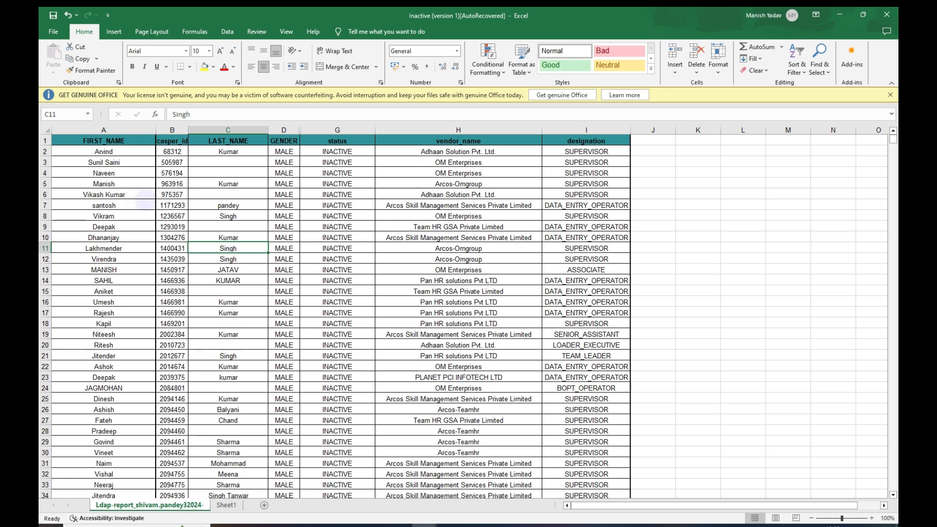
Undo the FIRST_NAME column move and clear the pending cut selection
left_click(126, 206)
key("ctrl+z")
key("ctrl+z")
key("ctrl+z")
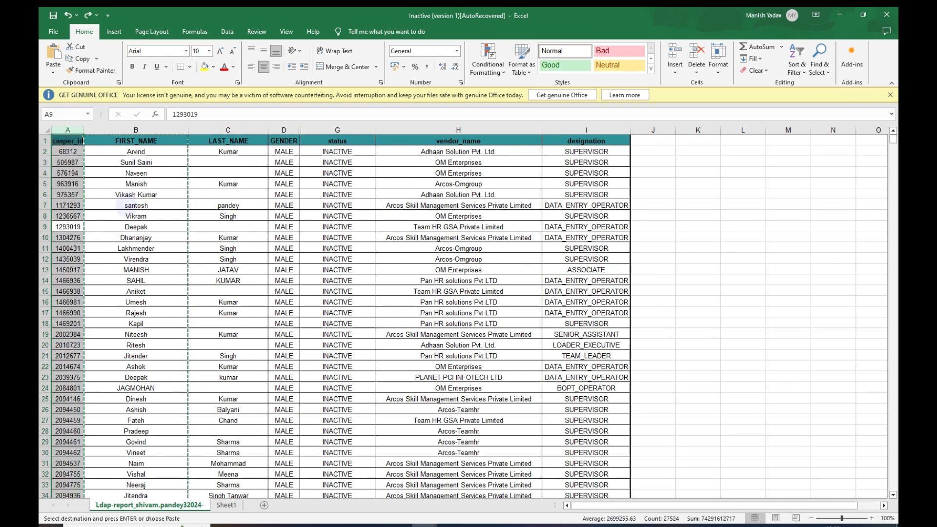
key("Down")
key("Escape")
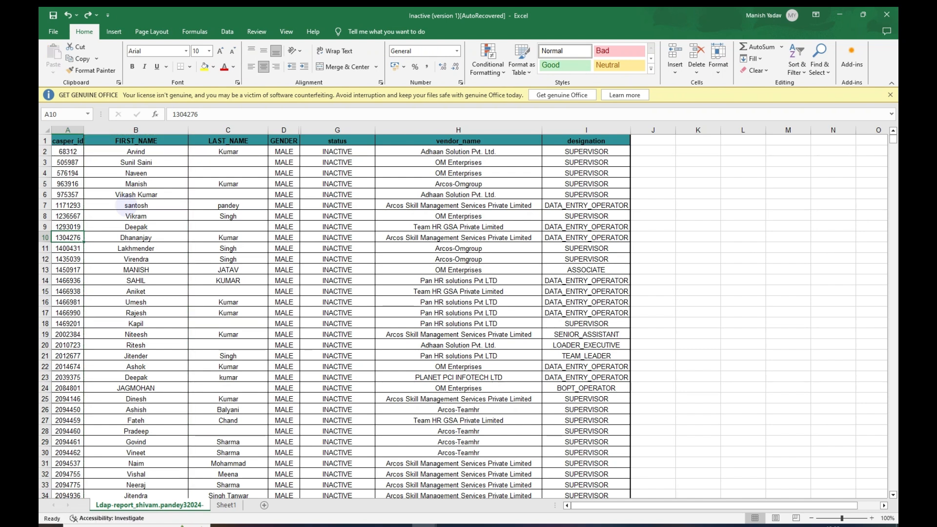
Review the FIRST_NAME column on the Ldap report sheet from the header down to row 18
left_click(114, 140)
key("shift+Down")
key("shift+Down")
key("shift+Down")
key("shift+Down")
key("shift+Down")
key("shift+Down")
key("shift+Down")
key("shift+Down")
key("shift+Down")
key("shift+Down")
key("shift+Down")
key("shift+Down")
key("shift+Down")
key("shift+Down")
key("shift+Down")
key("shift+Down")
key("shift+Down")
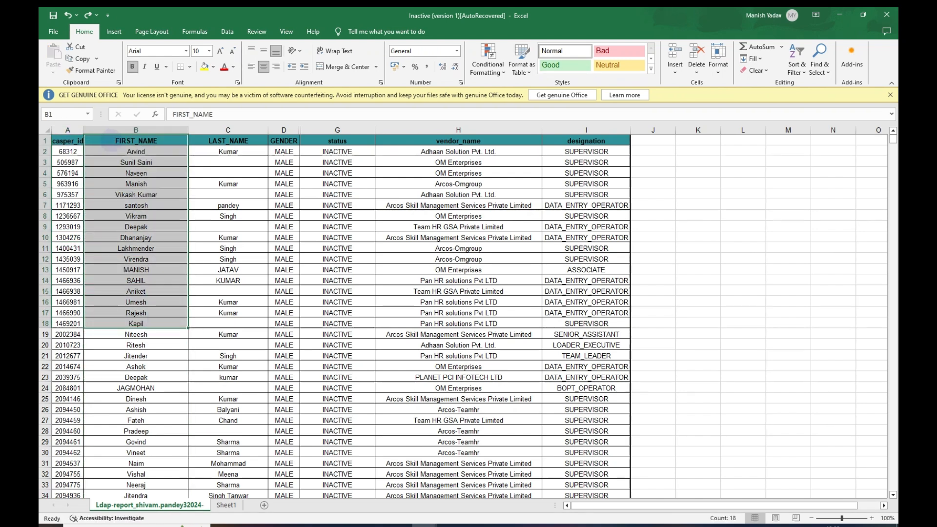
Review the casper_id column down to row 10 and the empty columns J to L beyond designation
left_click(67, 141)
key("shift+Down")
key("shift+Down")
key("shift+Down")
key("shift+Down")
key("shift+Down")
key("shift+Down")
key("shift+Down")
key("shift+Down")
key("shift+Down")
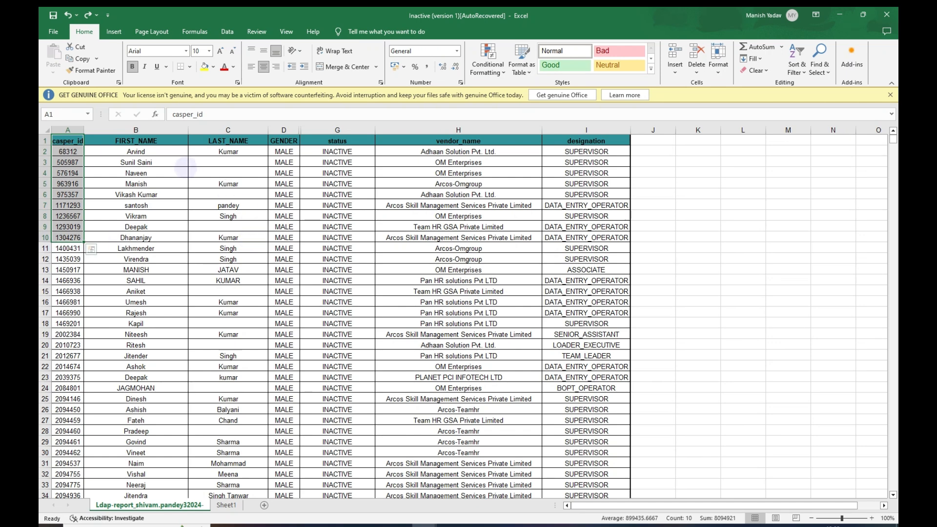
left_click_drag(654, 151, 742, 396)
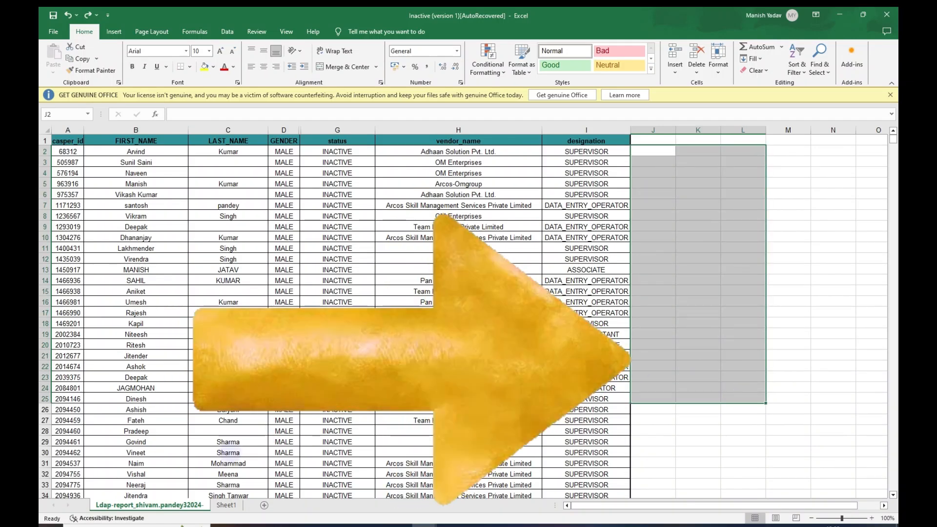
Start a VLOOKUP formula in the first FIRST_NAME cell, B2, on Sheet1
left_click(226, 505)
left_click(185, 300)
key("ctrl+Up")
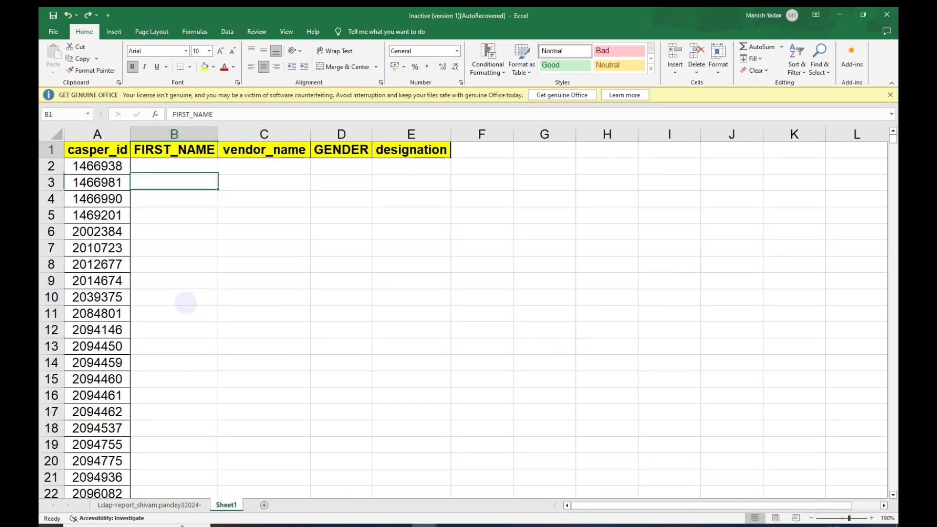
key("Down")
type("=vl")
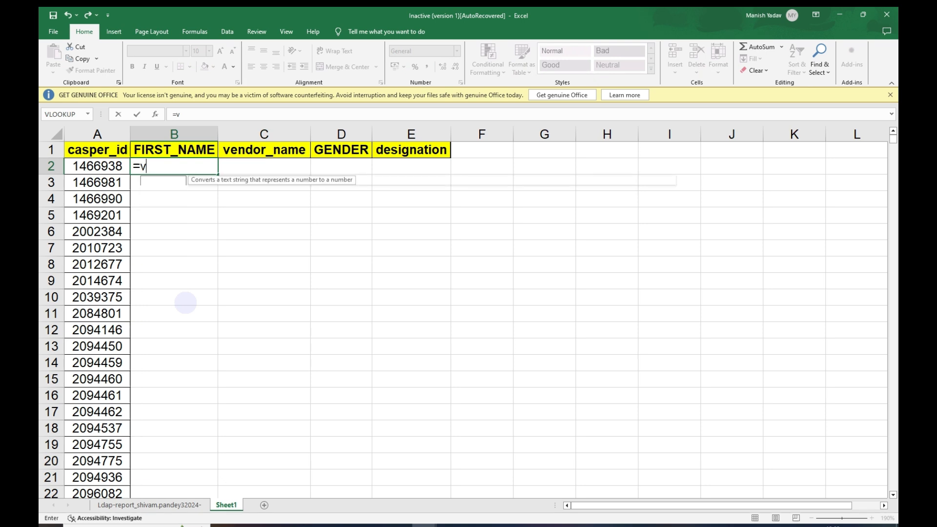
key("Tab")
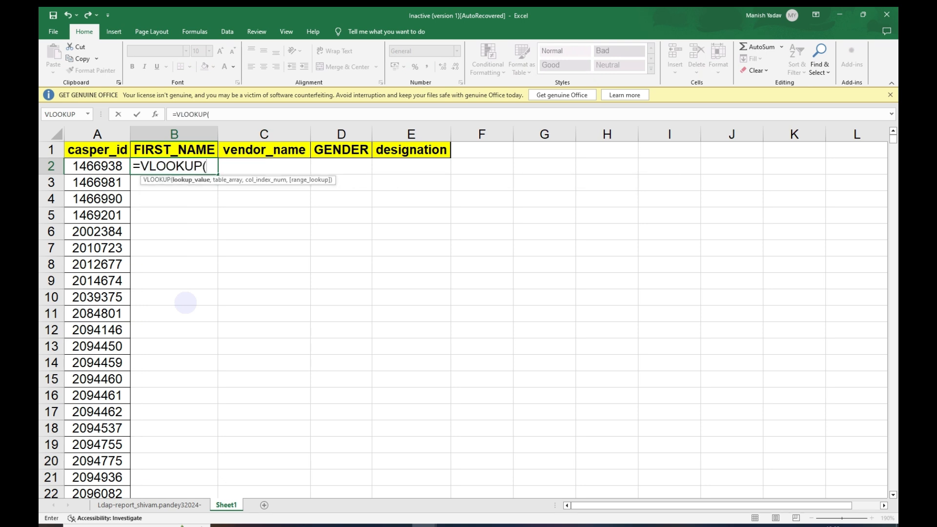
key("BackSpace")
key("BackSpace")
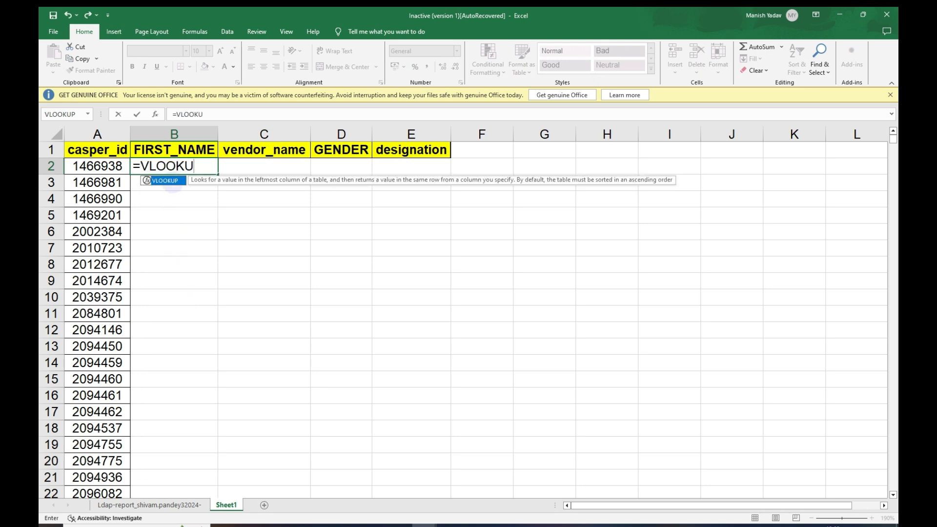
key("Tab")
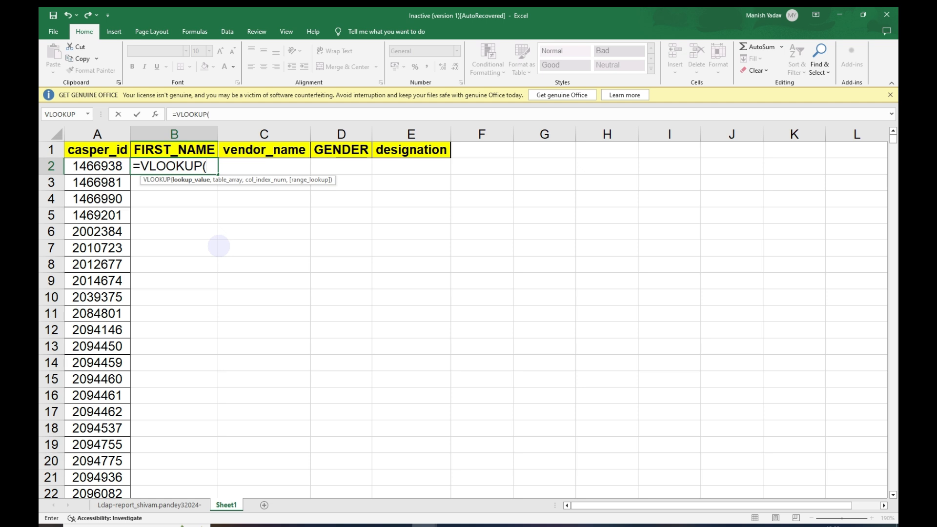
Set the casper_id cell A2 as the VLOOKUP lookup value and continue to the table_array argument
left_click(98, 171)
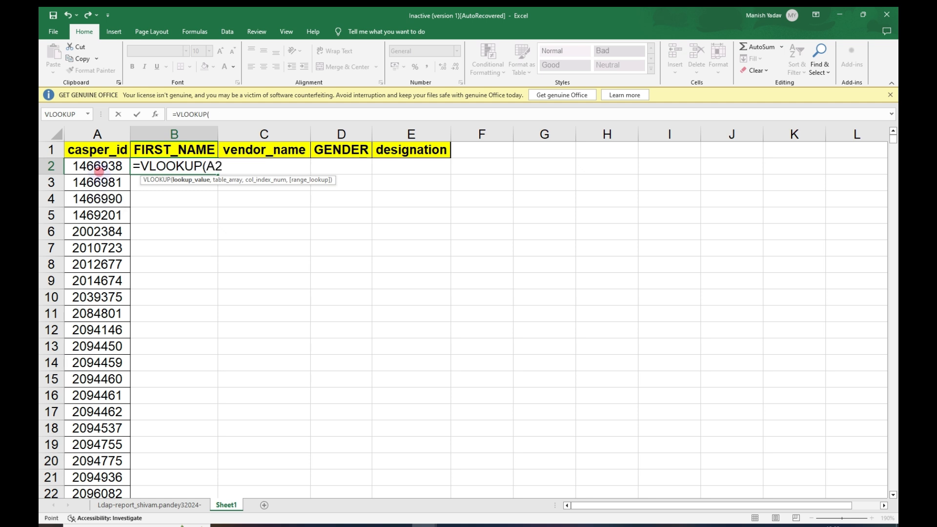
left_click(86, 134)
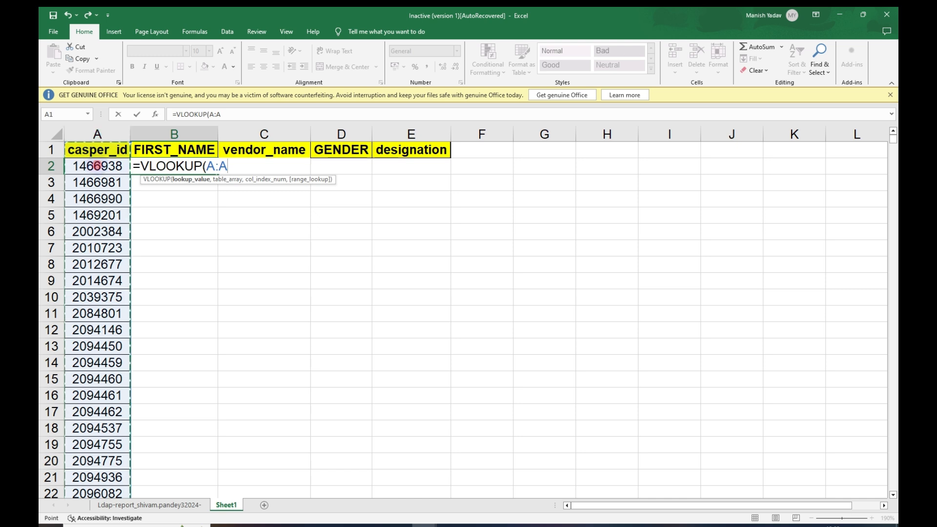
left_click(98, 166)
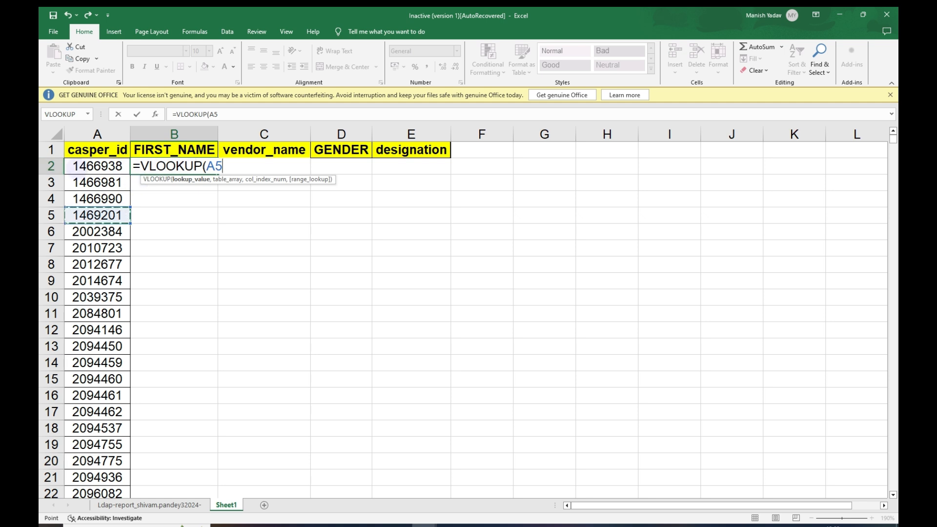
left_click(97, 166)
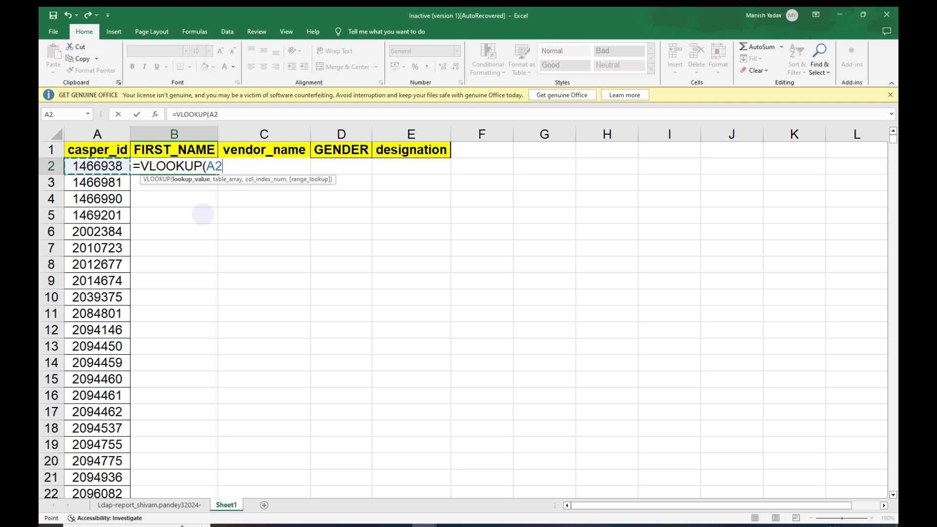
type(",")
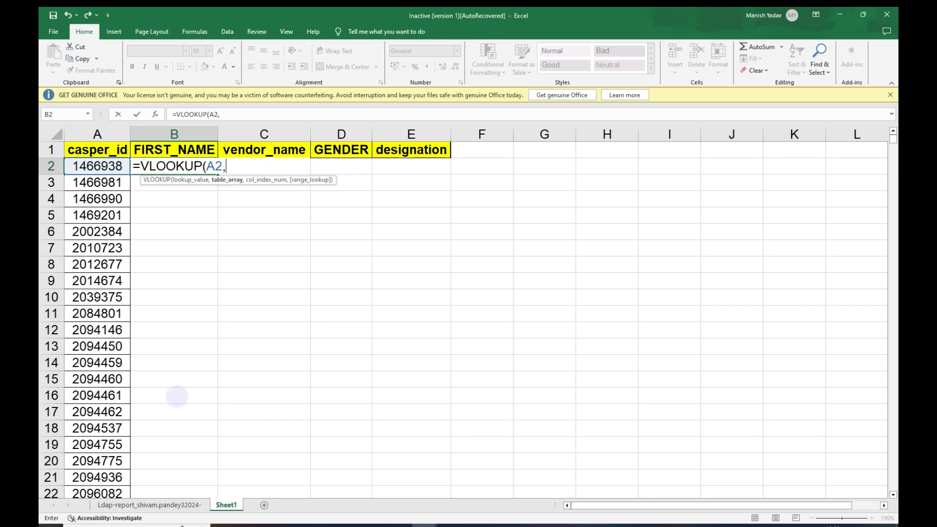
Try to set columns C:K of the Ldap report sheet as the VLOOKUP table_array
left_click(147, 505)
left_click(168, 248)
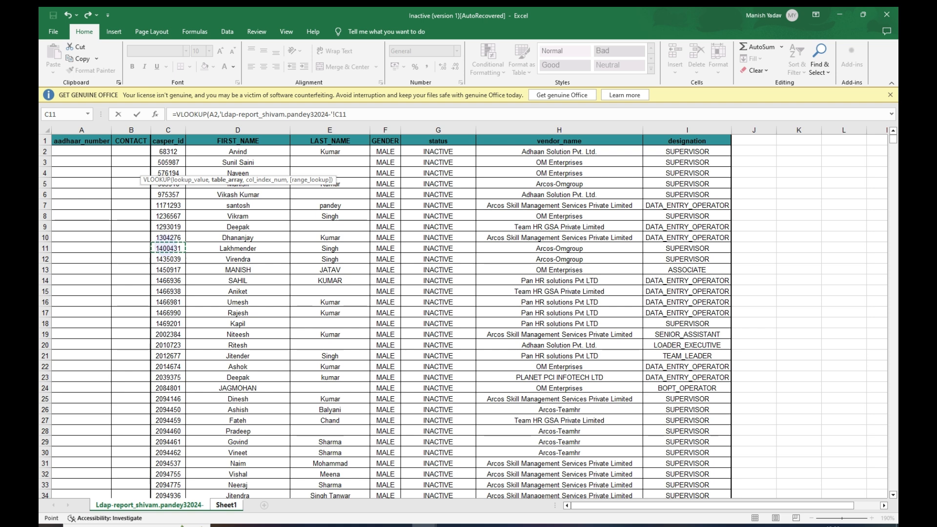
left_click_drag(90, 130, 410, 183)
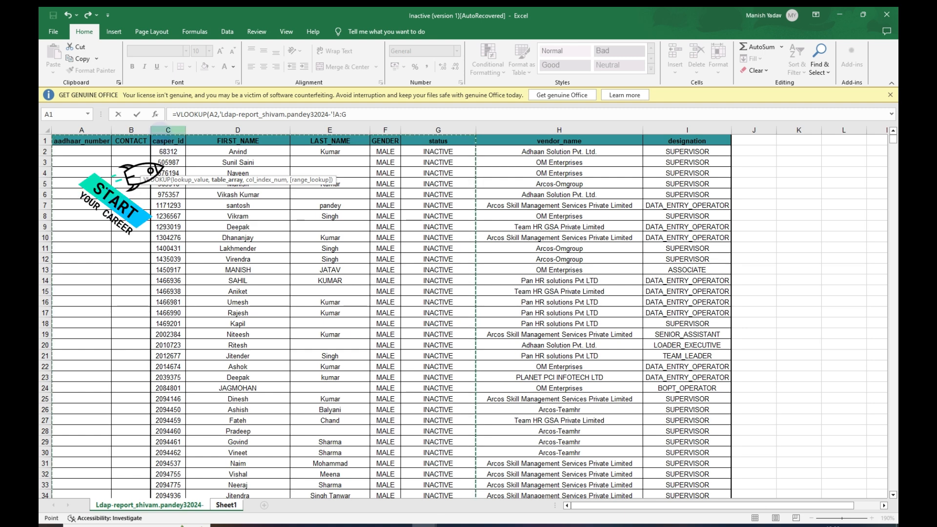
left_click(160, 131)
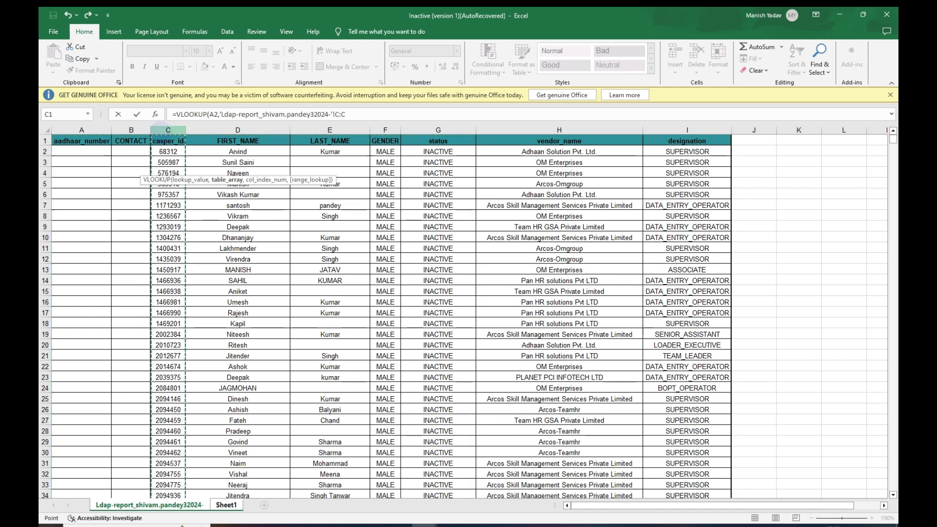
left_click_drag(168, 176, 791, 205)
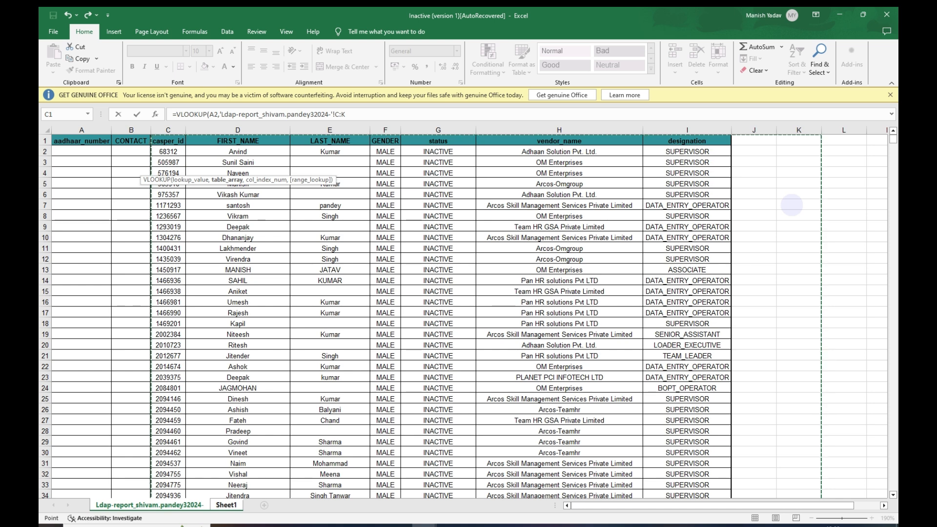
Return to Sheet1 and delete the table_array reference from the formula in B2
left_click(226, 504)
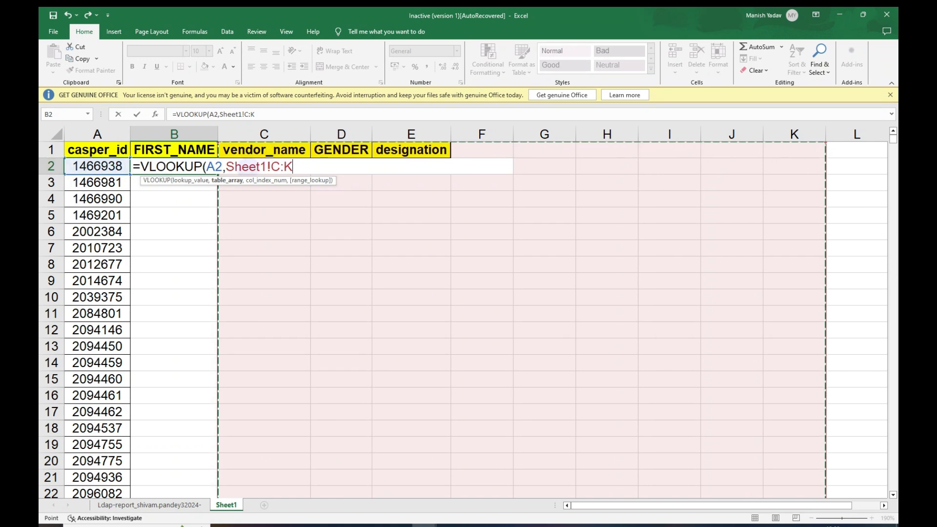
double_click(248, 167)
key("BackSpace")
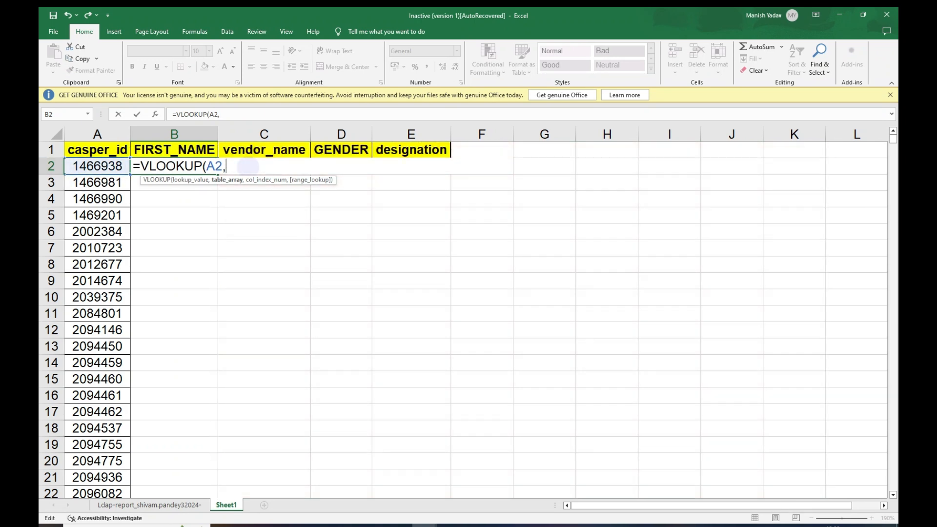
Set columns C:I of the Ldap report sheet as the table_array and continue to the col_index_num argument
left_click(135, 503)
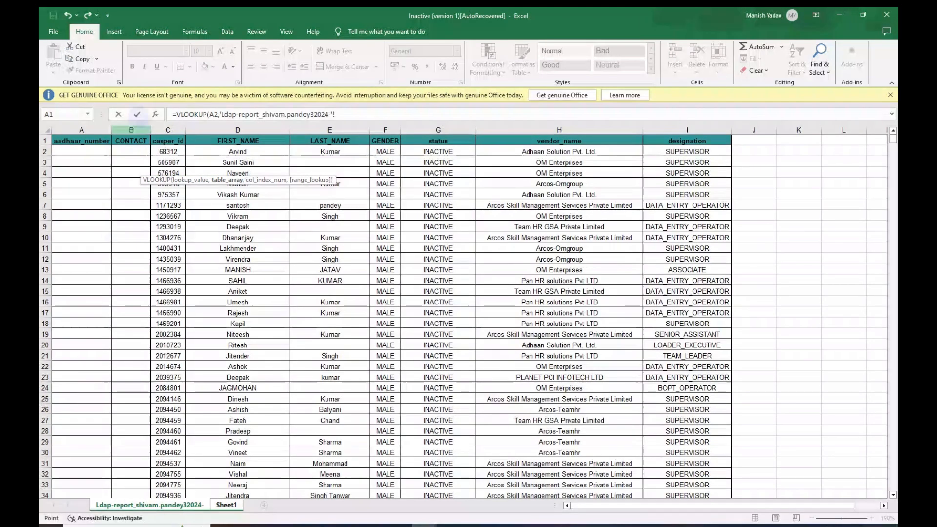
left_click_drag(178, 131, 340, 172)
left_click_drag(81, 130, 342, 147)
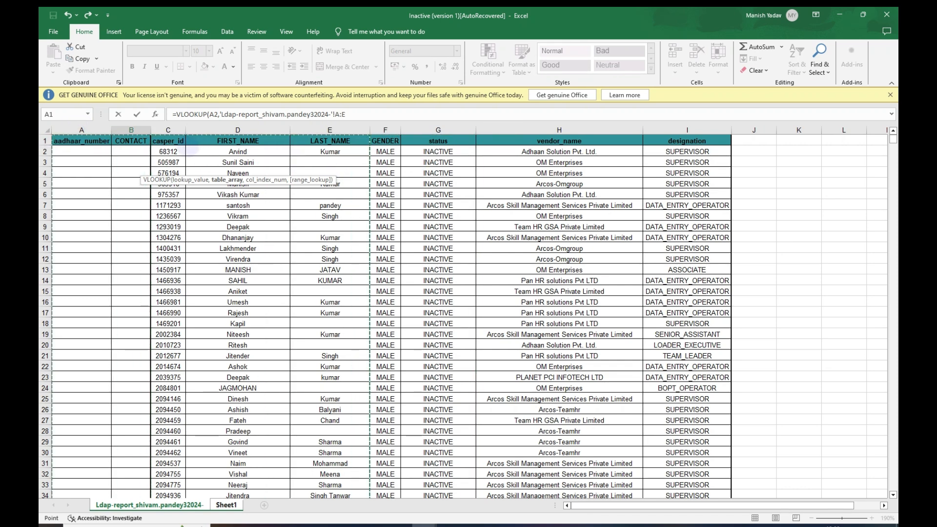
left_click(174, 160)
left_click_drag(168, 130, 719, 171)
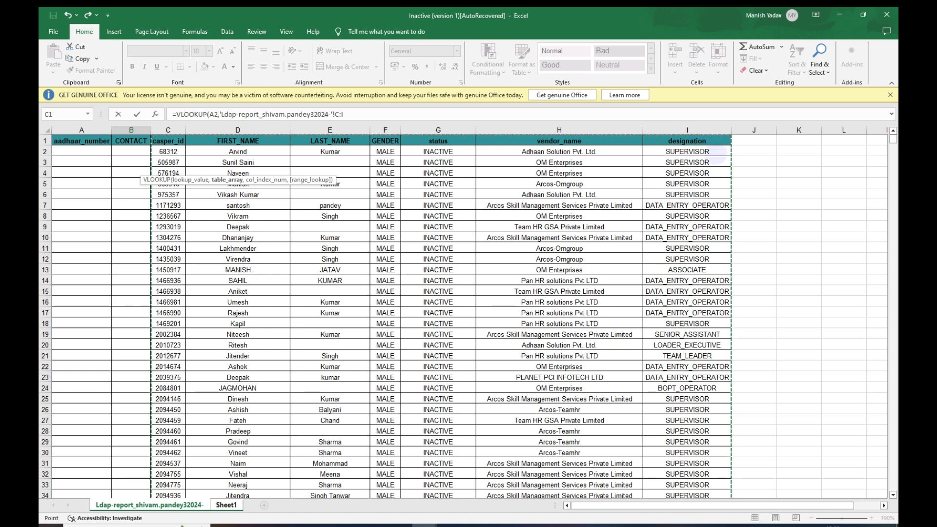
type(",")
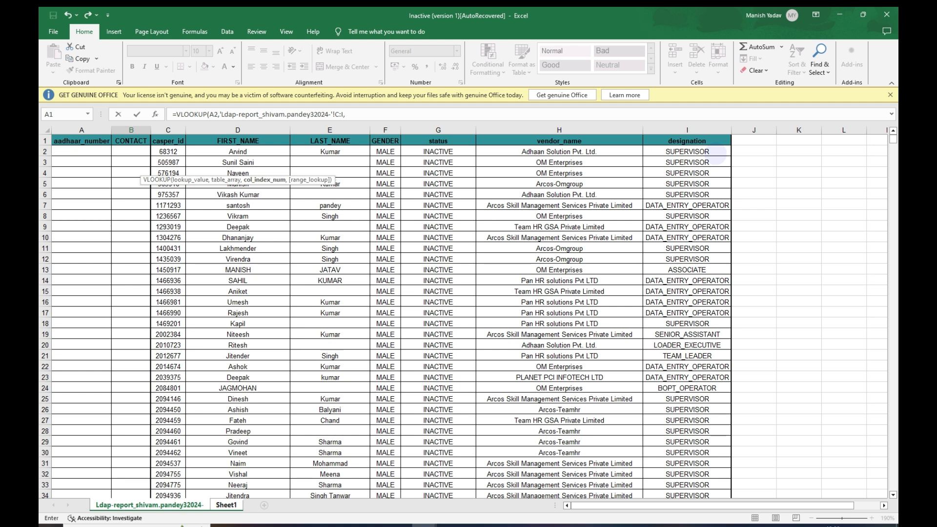
Go back to Sheet1 and remove the stray Sheet1 reference from the end of the B2 formula
left_click(226, 504)
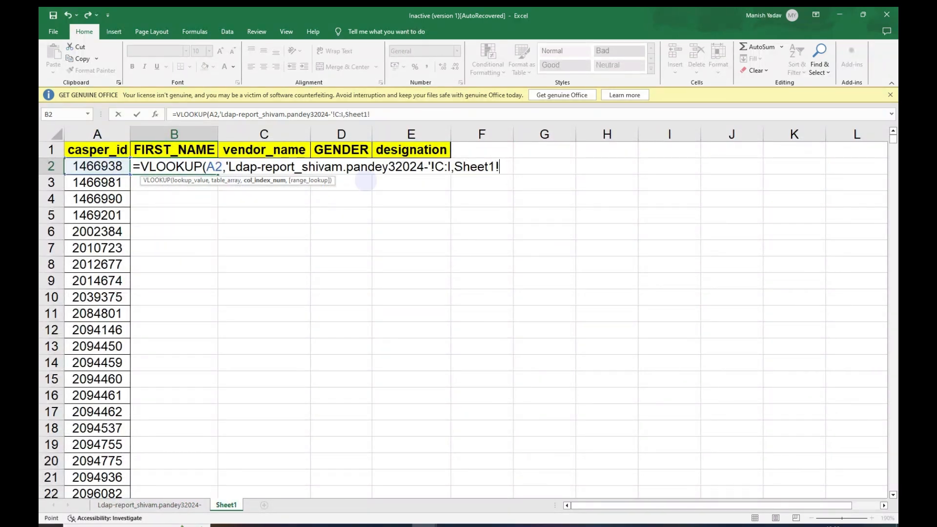
double_click(476, 167)
key("Delete")
key("Delete")
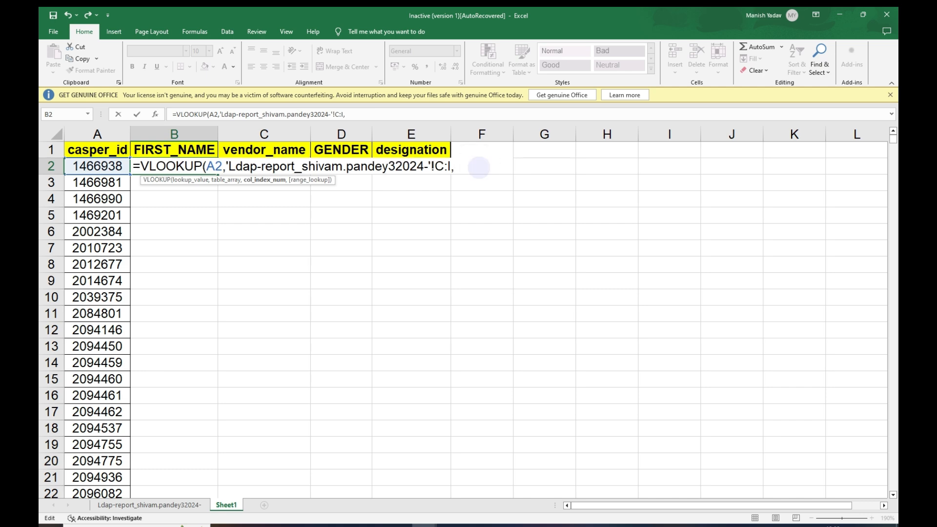
Try to continue the formula from the Ldap report sheet to the range_lookup argument
left_click(148, 505)
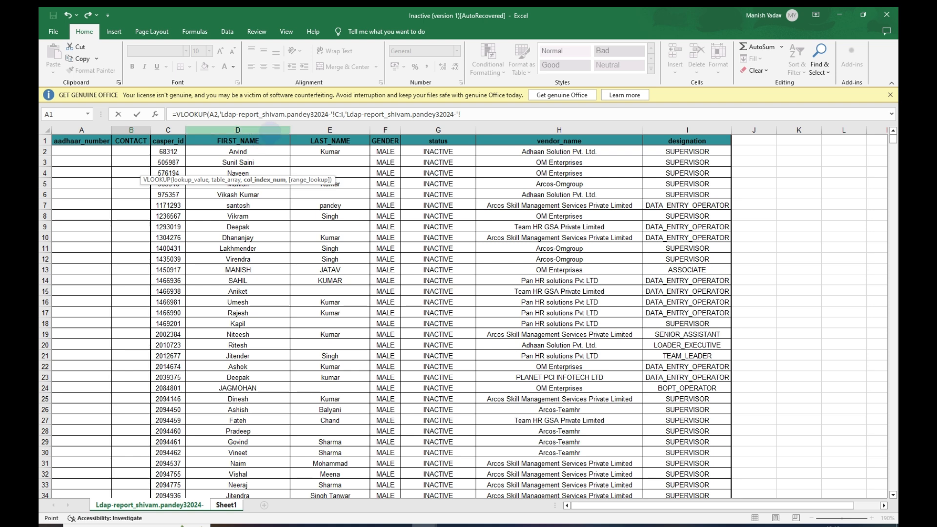
left_click(461, 115)
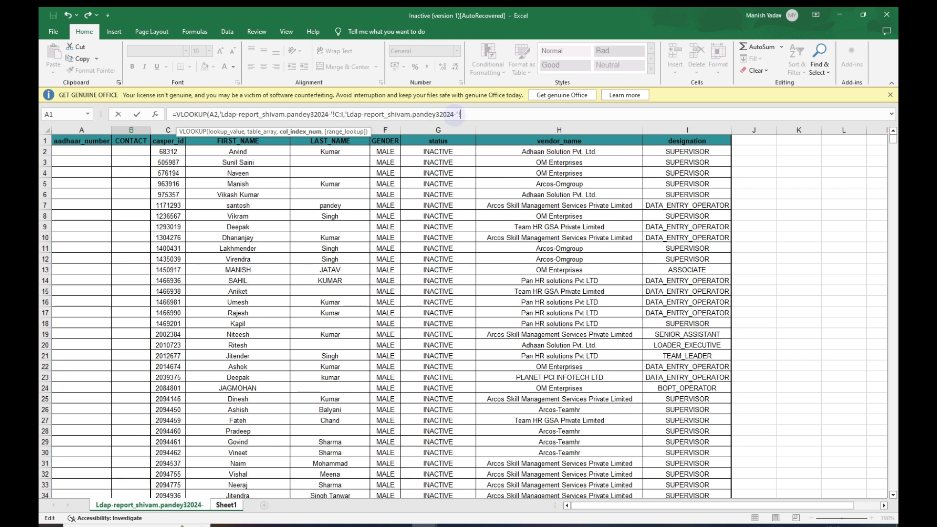
type(",")
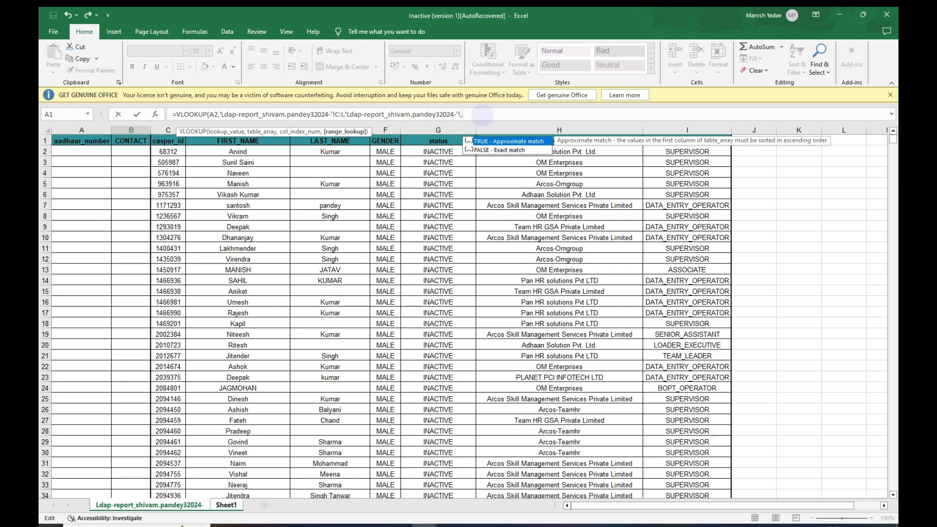
Erase the unfinished VLOOKUP formula
key("BackSpace")
key("BackSpace")
key("BackSpace")
key("BackSpace")
key("BackSpace")
key("BackSpace")
key("BackSpace")
key("BackSpace")
key("BackSpace")
key("BackSpace")
key("BackSpace")
key("BackSpace")
key("BackSpace")
key("BackSpace")
key("BackSpace")
key("BackSpace")
key("BackSpace")
key("BackSpace")
key("BackSpace")
key("BackSpace")
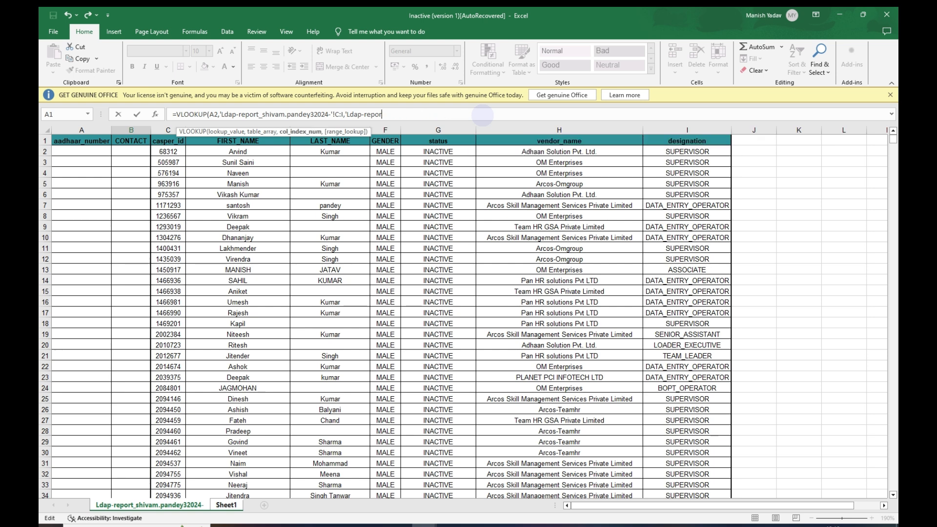
key("BackSpace")
key("BackSpace")
key("BackSpace")
key("BackSpace")
key("BackSpace")
key("BackSpace")
key("BackSpace")
key("BackSpace")
key("BackSpace")
key("BackSpace")
key("BackSpace")
key("BackSpace")
key("BackSpace")
key("BackSpace")
key("BackSpace")
key("BackSpace")
key("BackSpace")
key("BackSpace")
key("BackSpace")
key("BackSpace")
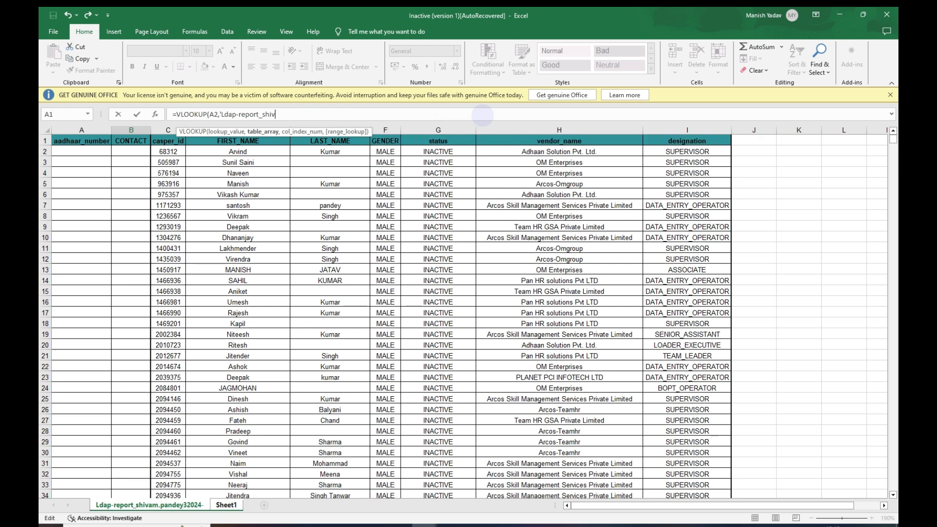
key("BackSpace")
key("BackSpace")
key("BackSpace")
key("BackSpace")
key("BackSpace")
key("BackSpace")
key("BackSpace")
key("BackSpace")
key("BackSpace")
key("BackSpace")
key("BackSpace")
key("BackSpace")
key("BackSpace")
key("BackSpace")
key("BackSpace")
key("BackSpace")
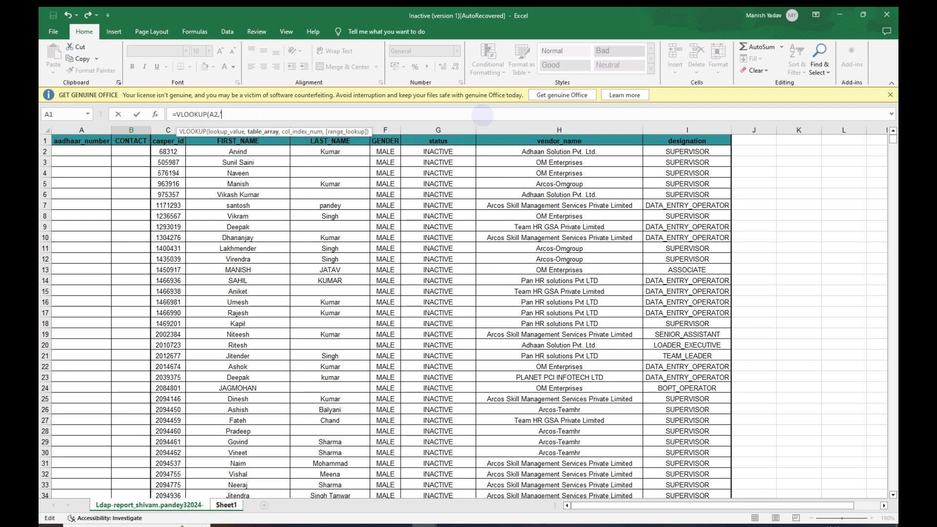
key("BackSpace")
key("BackSpace")
key("BackSpace")
key("BackSpace")
key("BackSpace")
key("BackSpace")
key("BackSpace")
key("BackSpace")
key("BackSpace")
key("BackSpace")
key("BackSpace")
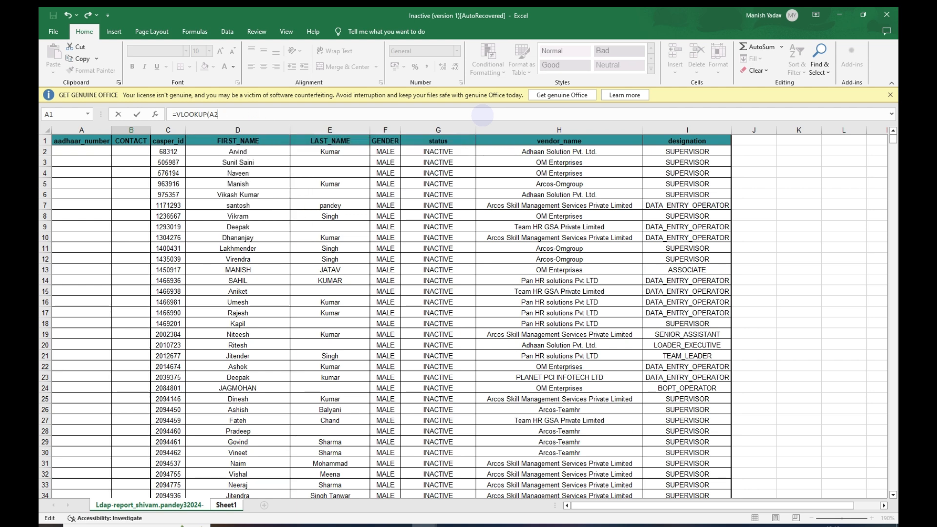
Restart the VLOOKUP formula in B2 on Sheet1 with A2 as the lookup value and continue to table_array
type("vl")
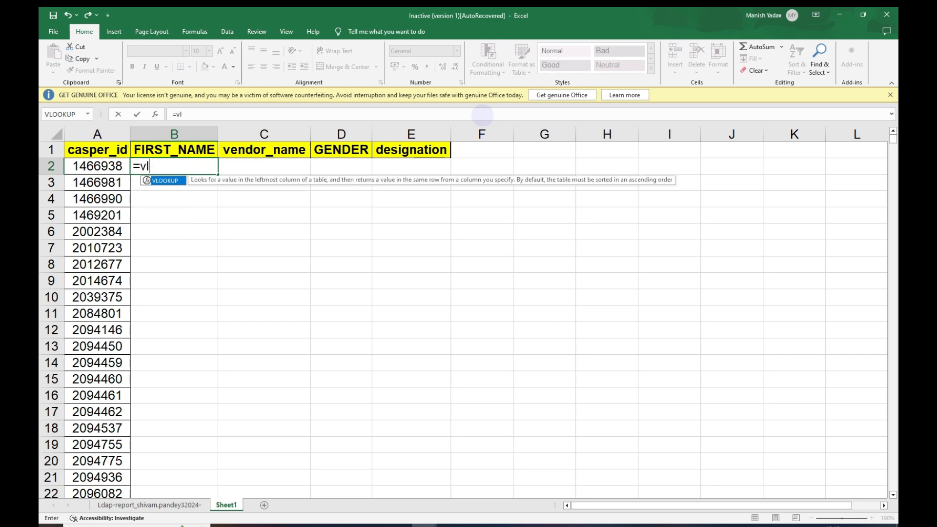
key("Tab")
left_click(86, 166)
type(",")
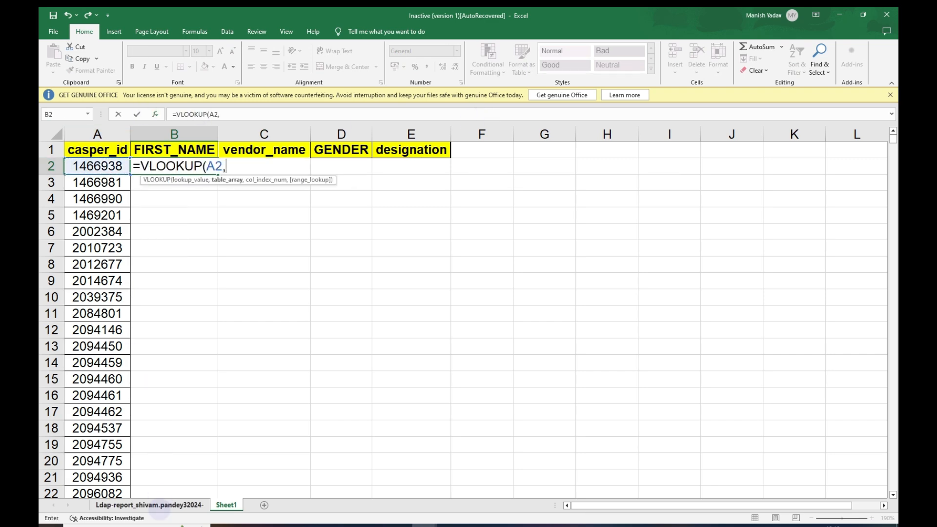
Set columns C:I of the Ldap report sheet as the table_array and 2 as the column index number
left_click(149, 504)
left_click(170, 130)
key("ctrl+shift+Right")
type(",2")
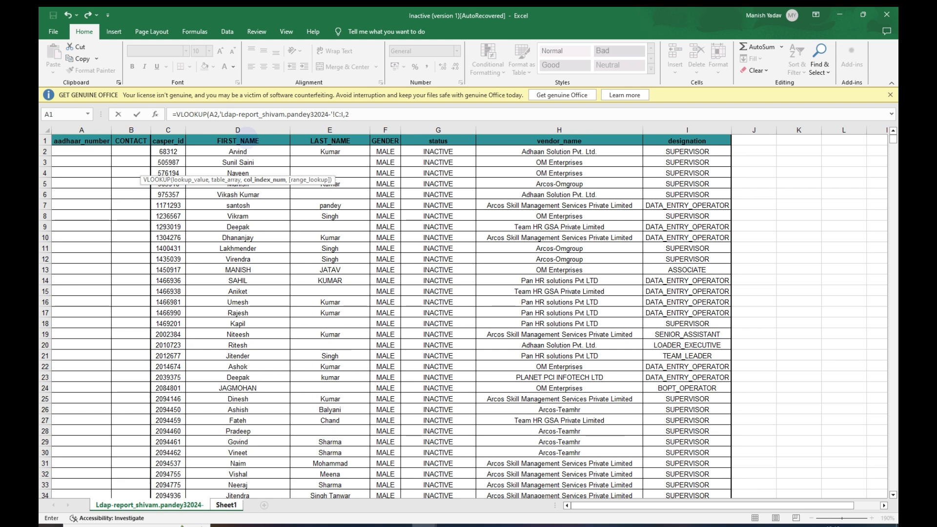
Complete the formula with FALSE for an exact match and fill it down the FIRST_NAME column on Sheet1
type(",")
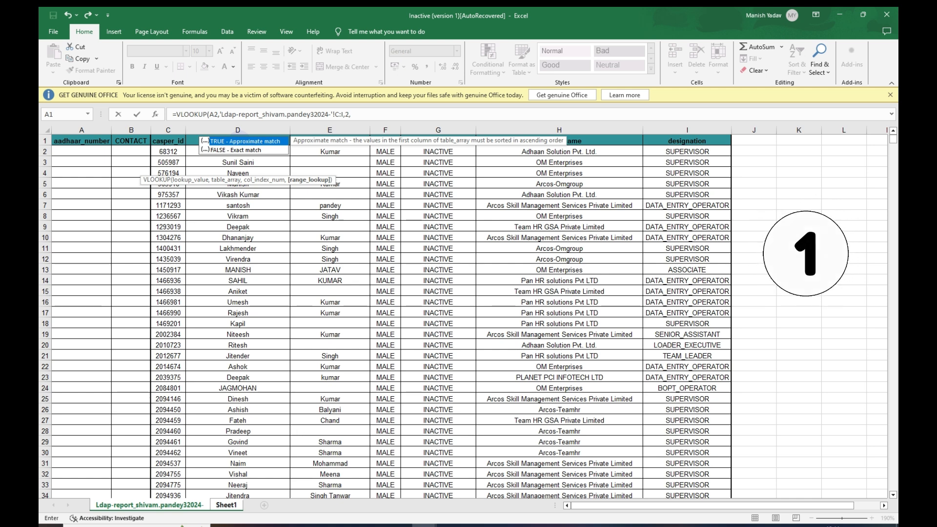
double_click(238, 150)
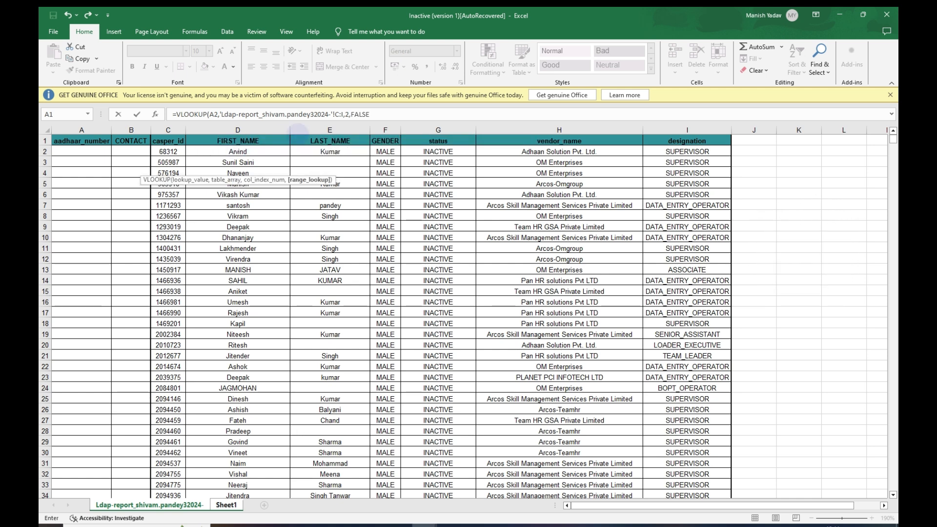
left_click(390, 113)
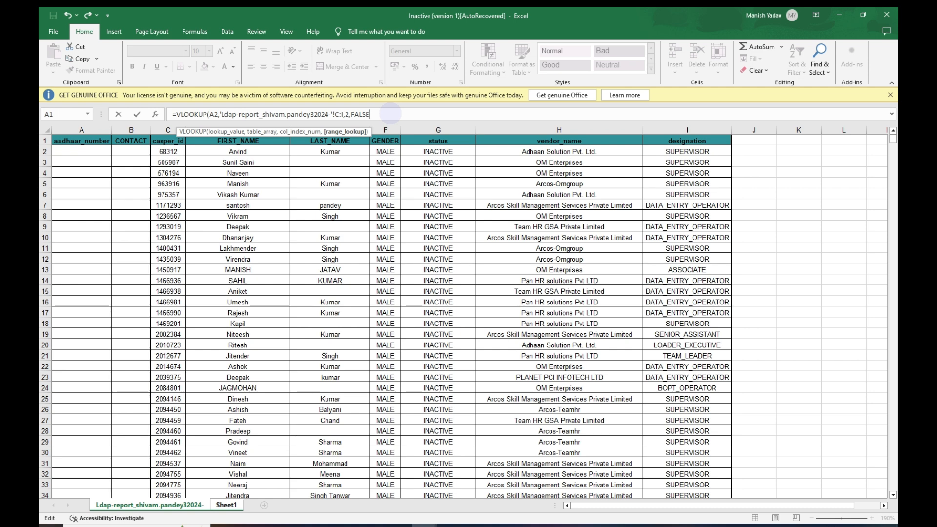
type(")")
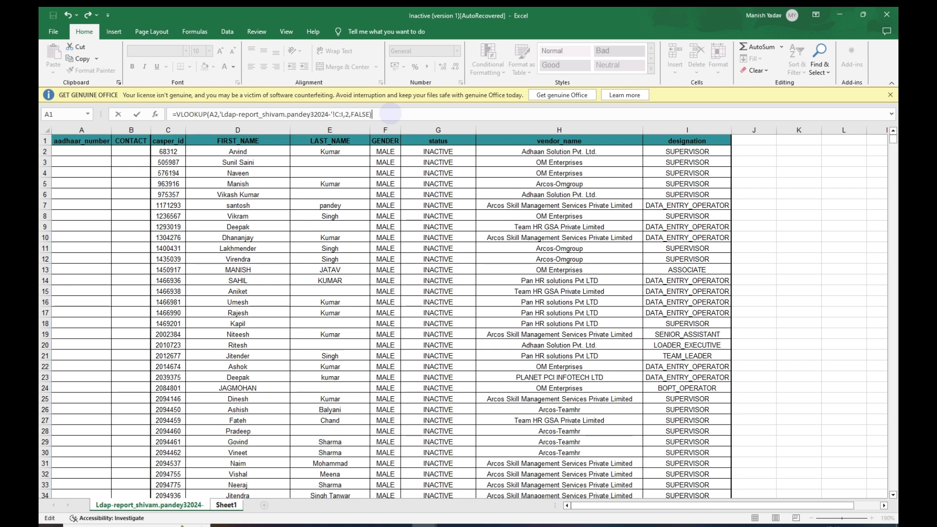
key("Return")
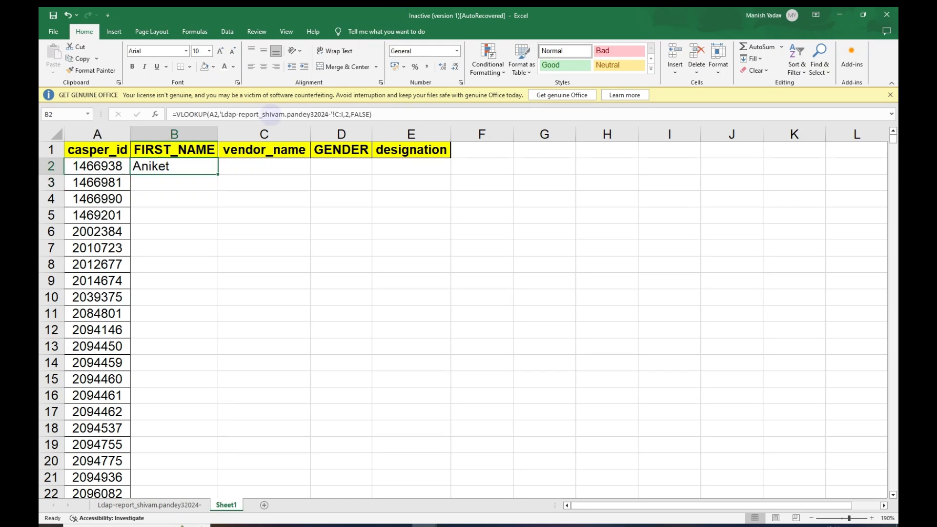
double_click(218, 174)
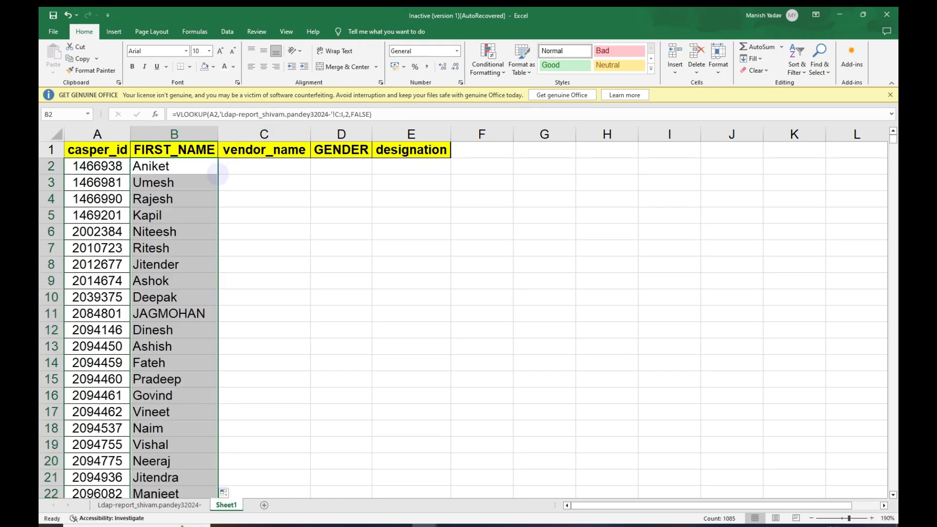
left_click(183, 249)
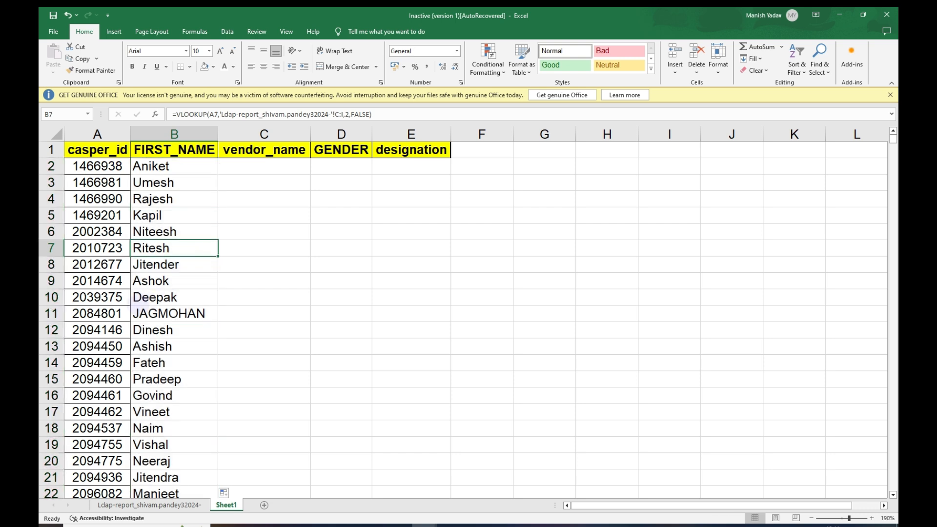
Search the Ldap report sheet for the casper_id from A10 of Sheet1 and check the first name in its row
left_click(97, 297)
key("ctrl+c")
left_click(149, 505)
left_click(156, 334)
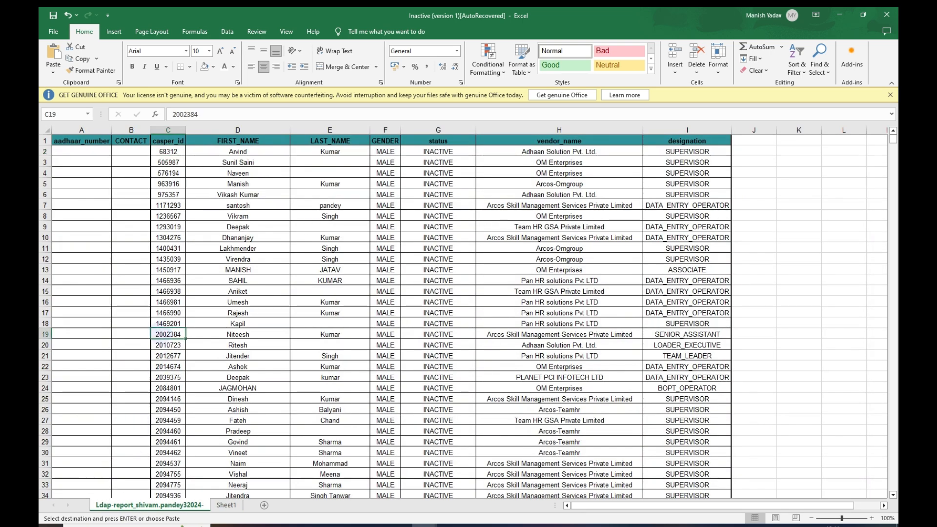
key("ctrl+f")
key("ctrl+v")
key("Return")
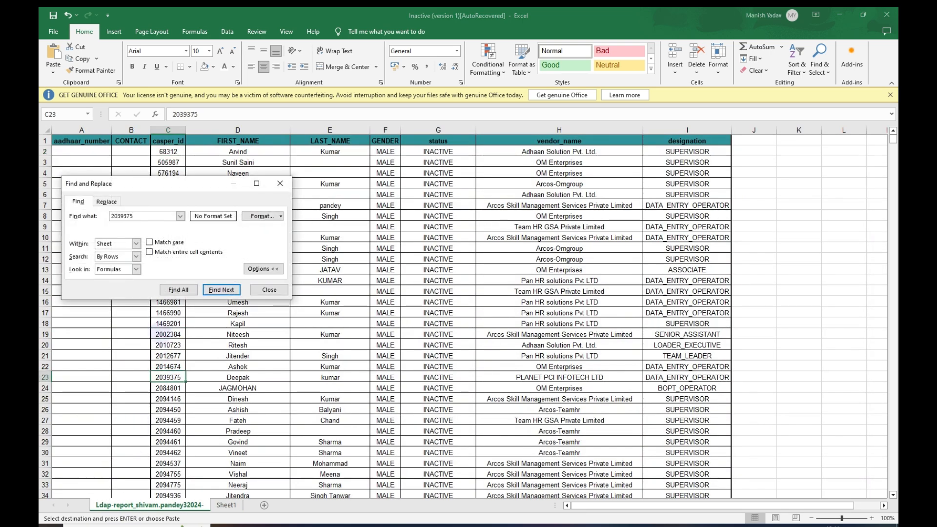
key("Escape")
key("shift+space")
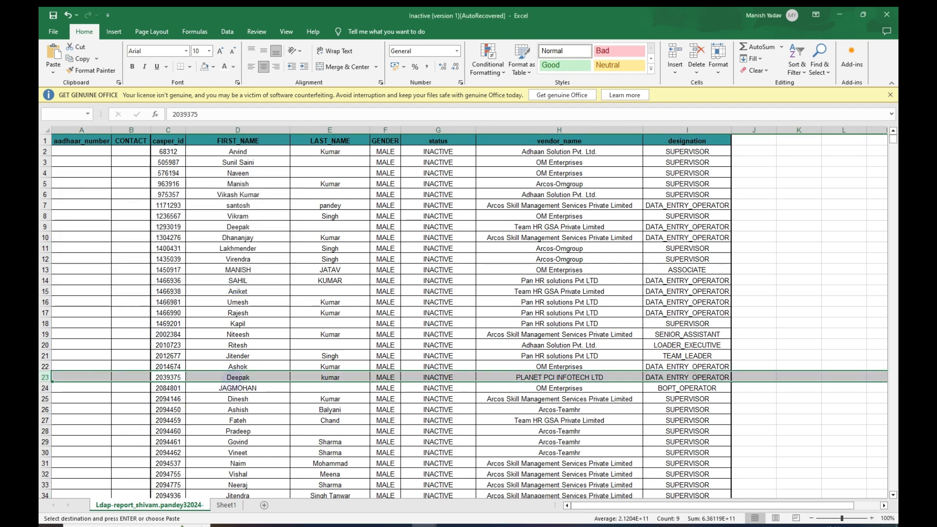
left_click(239, 378)
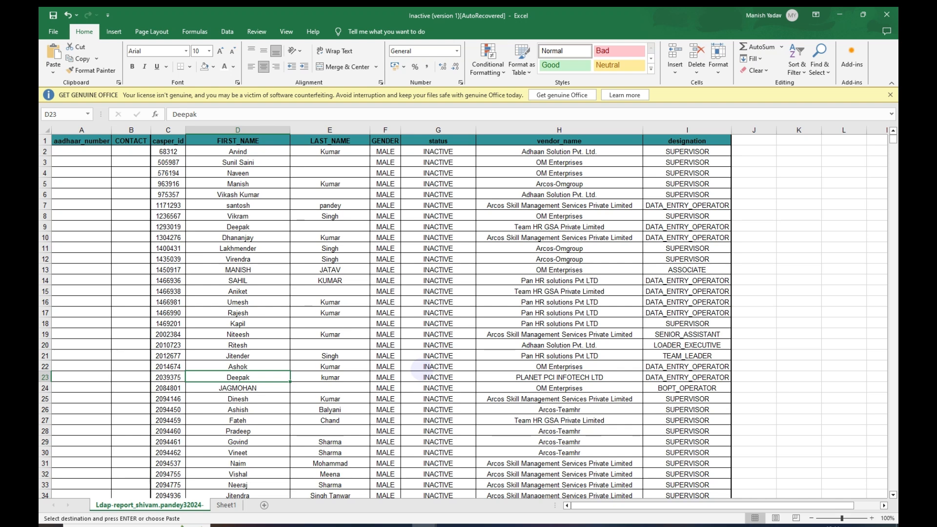
left_click(205, 343)
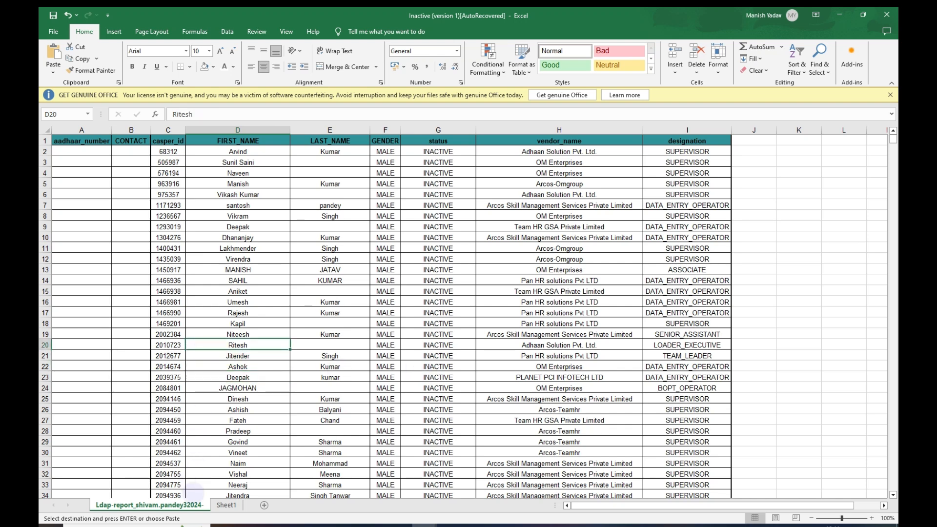
Search the Ldap report sheet for the casper_id from A23 of Sheet1 and check the first name in its row
left_click(226, 505)
scroll(193, 389, "down", 4)
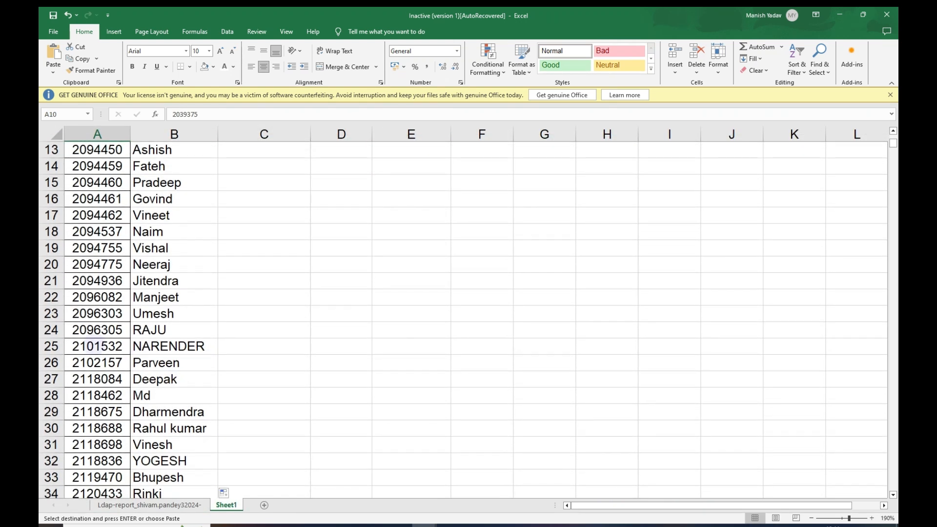
left_click(98, 313)
key("ctrl+c")
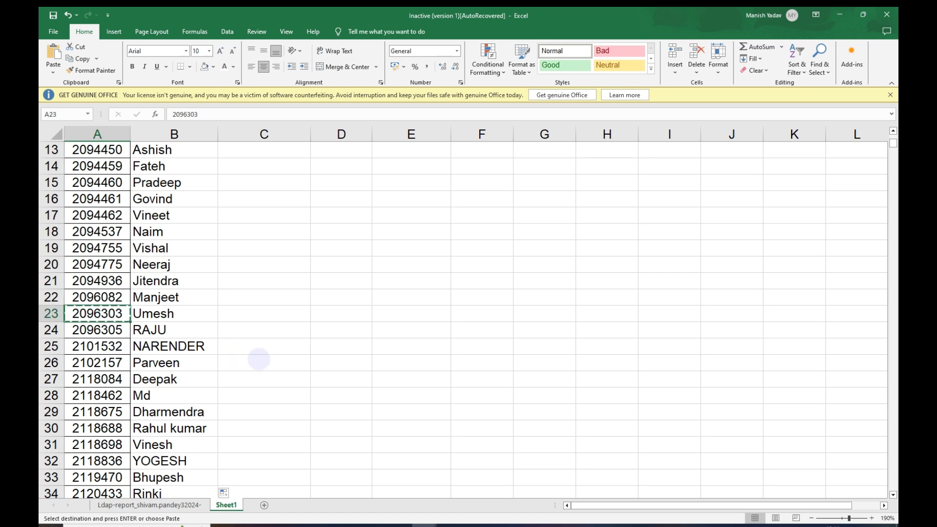
left_click(161, 505)
left_click(168, 345)
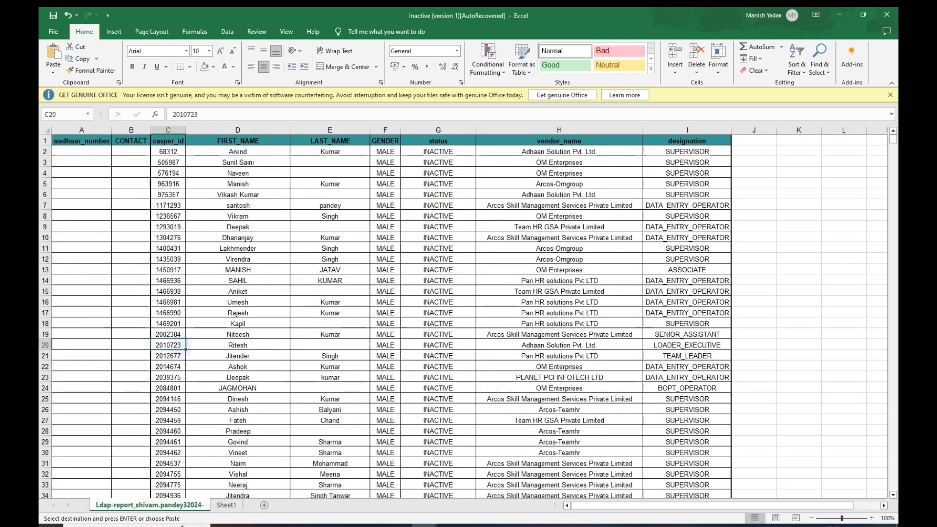
key("ctrl+f")
key("ctrl+v")
key("Return")
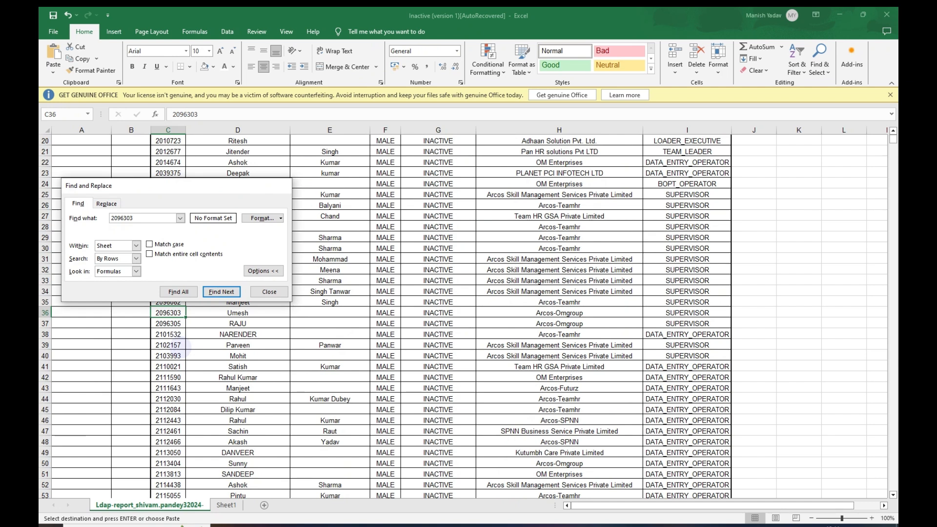
key("Escape")
key("shift+space")
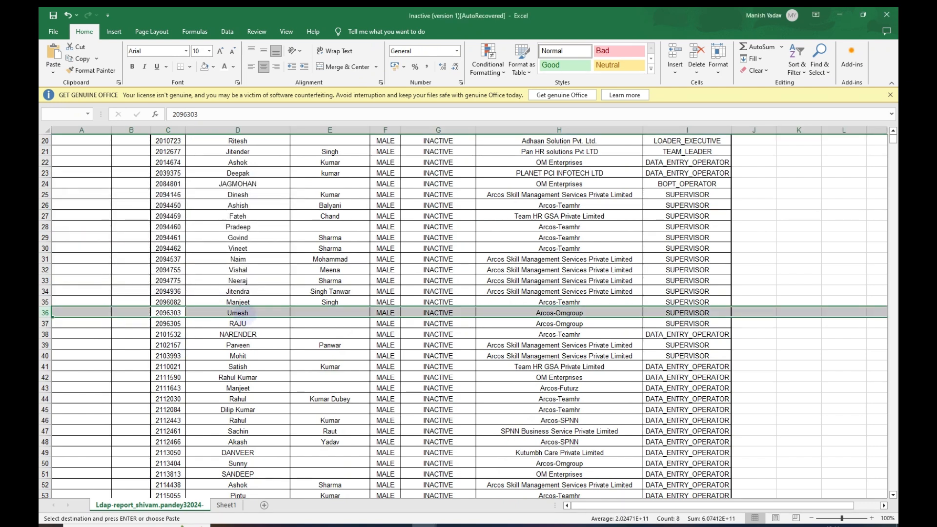
left_click(241, 320)
Start a VLOOKUP formula in C2 under vendor_name on Sheet1 with A2 as the lookup value and continue to table_array
left_click(226, 505)
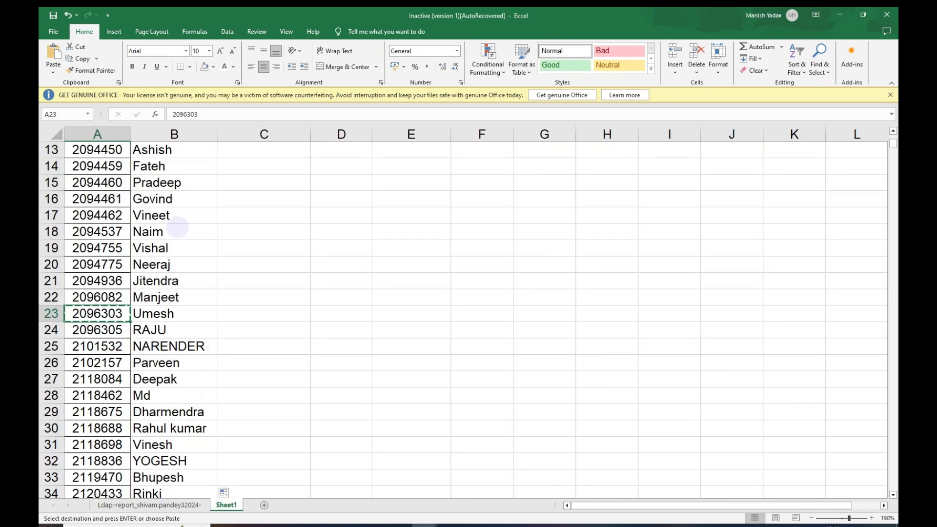
left_click(177, 217)
key("ctrl+Up")
key("Right")
key("Down")
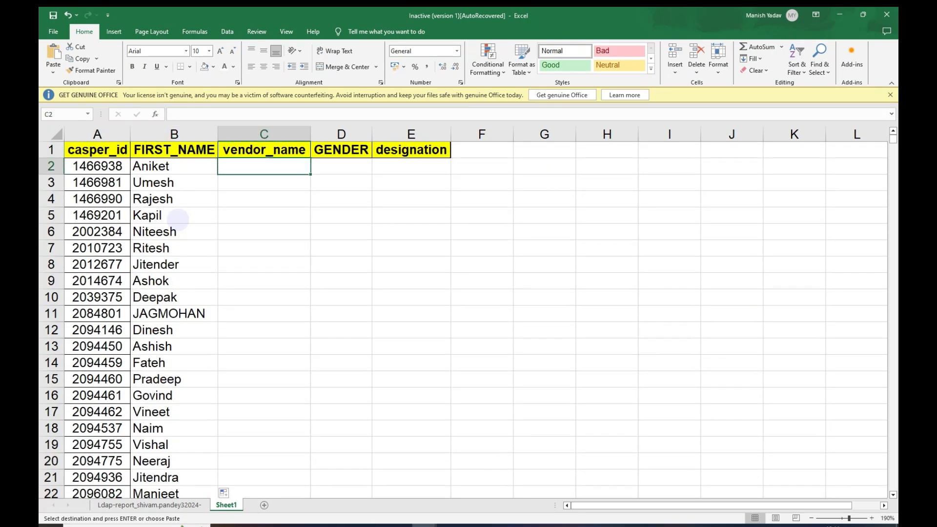
key("Right")
key("Right")
key("Left")
key("Left")
type("=vl")
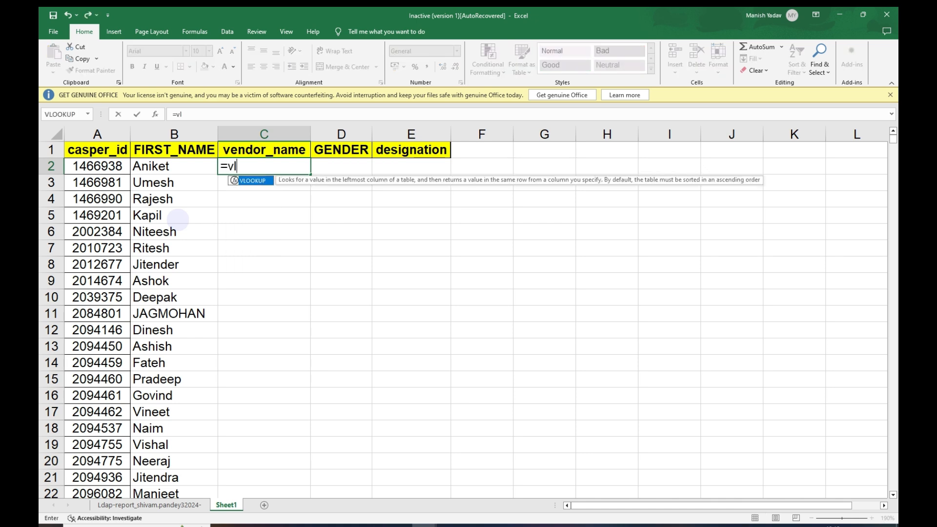
key("Tab")
key("Left")
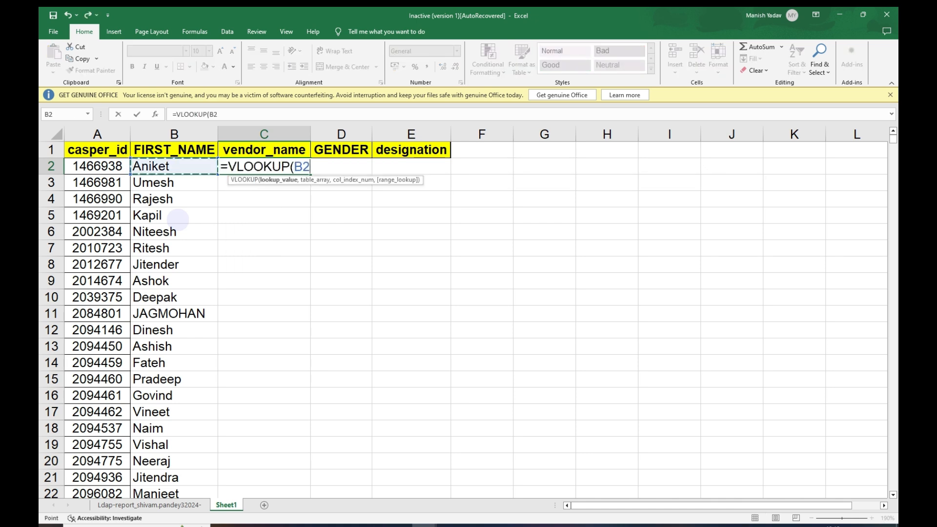
key("Left")
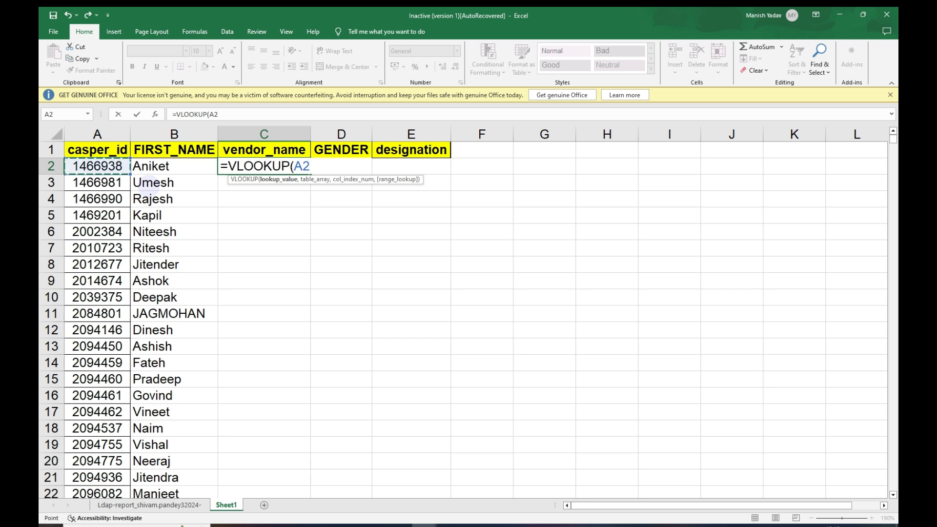
type(",")
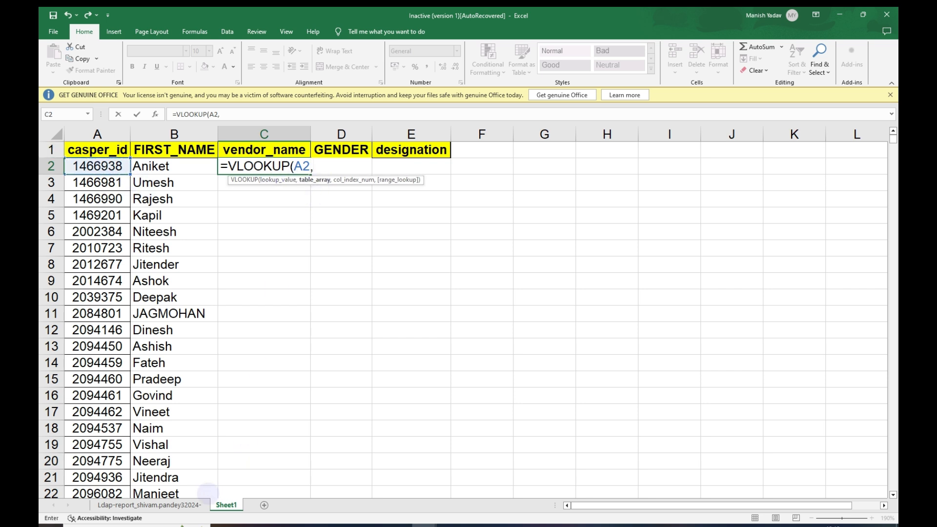
Set columns C:I of the Ldap report sheet as the table_array and continue to the column index number
left_click(149, 504)
left_click(177, 175)
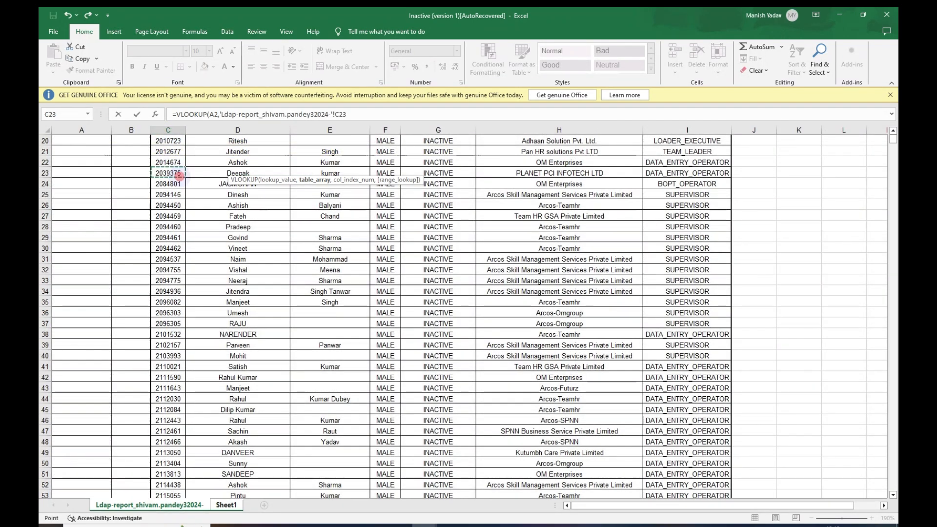
scroll(179, 179, "up", 6)
left_click(168, 141)
left_click_drag(173, 129, 730, 130)
type(",")
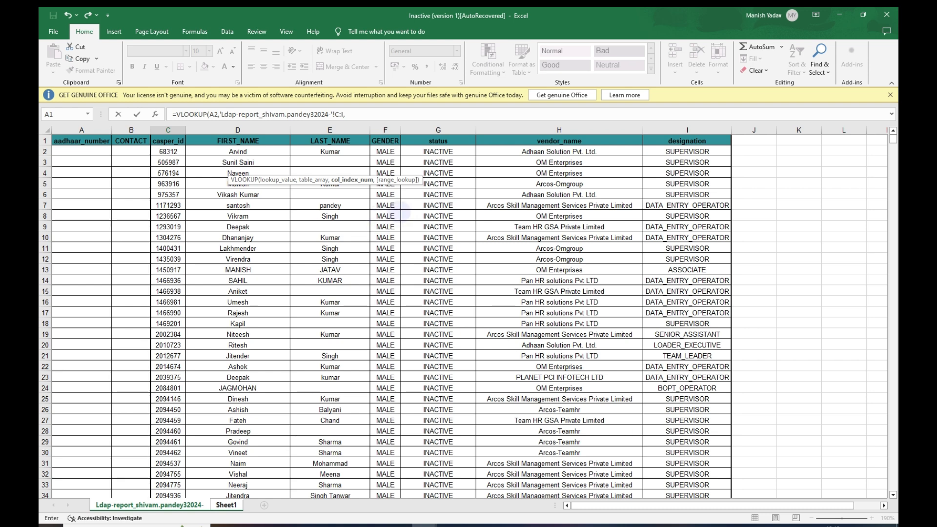
Set the column index number to 4 and the range_lookup to 0, and enter the formula in C2
type("4,")
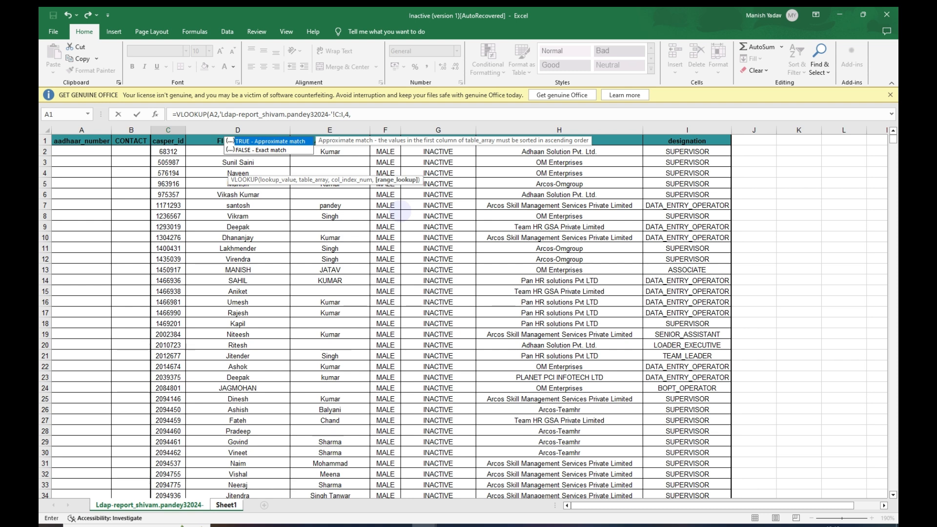
type("0")
key("Return")
key("Up")
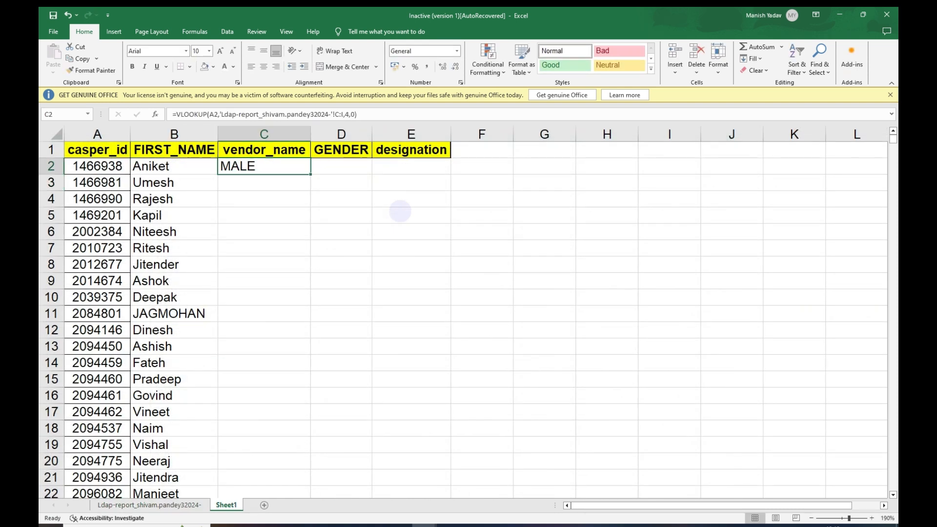
key("Down")
key("Up")
Count the columns from casper_id to vendor_name on the Ldap report sheet to determine the column index
key("ctrl+Page_Up")
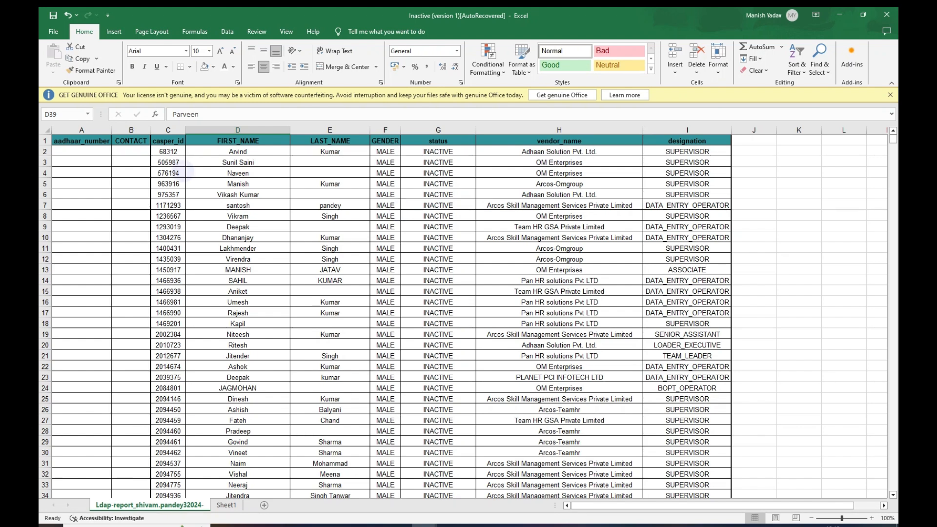
left_click_drag(168, 162, 170, 226)
left_click_drag(237, 163, 288, 281)
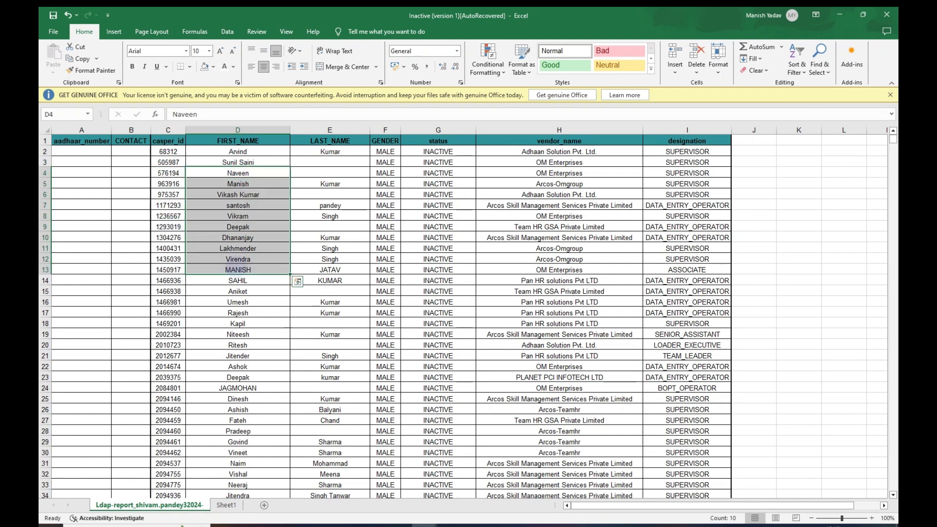
left_click_drag(330, 163, 330, 237)
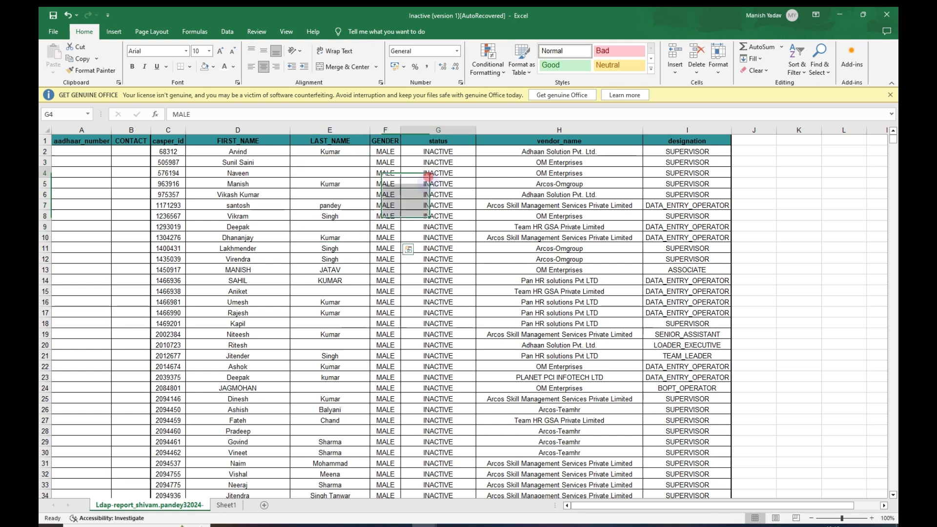
left_click_drag(519, 173, 522, 259)
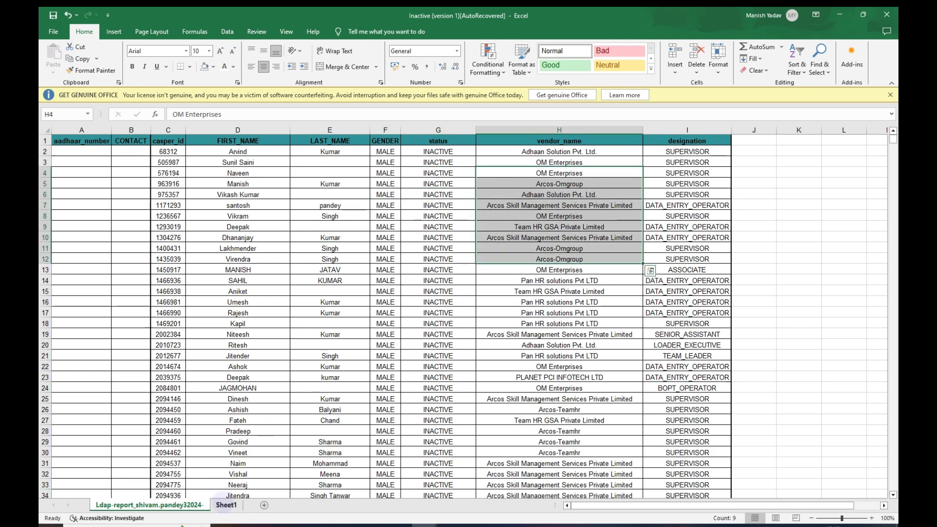
Change the column index number in the C2 formula on Sheet1 to 6
left_click(226, 504)
double_click(253, 164)
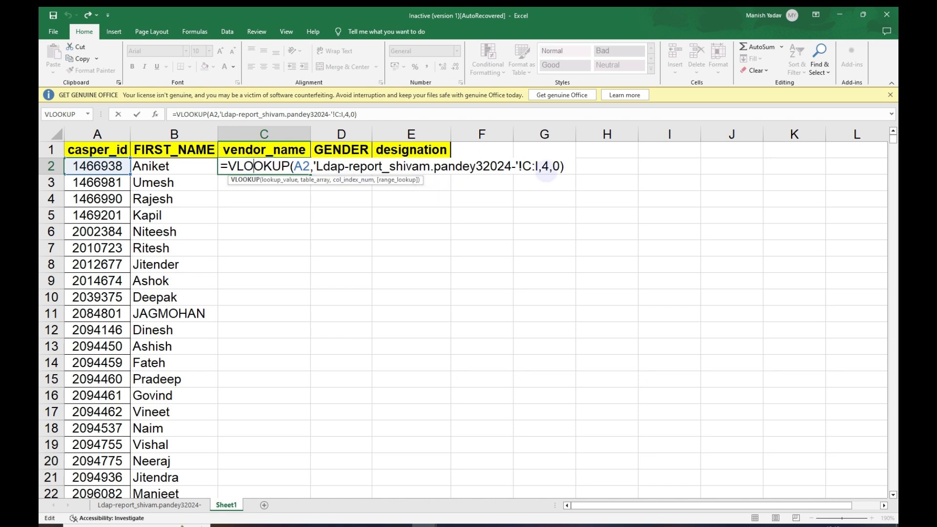
left_click(542, 167)
key("shift+Right")
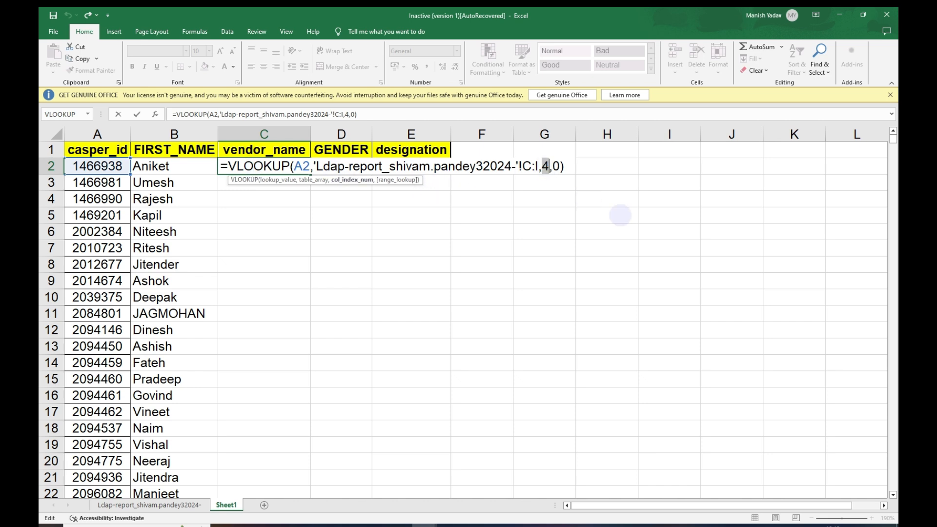
type("6")
key("Return")
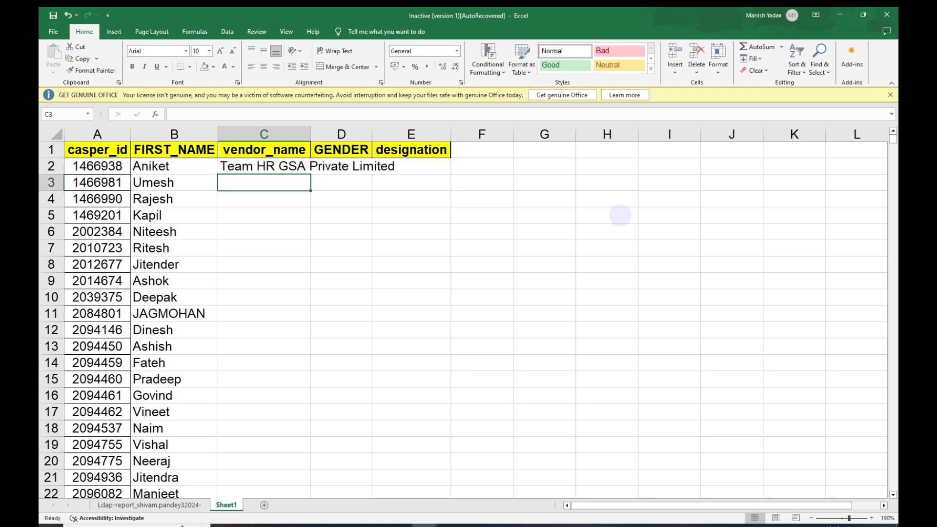
key("Up")
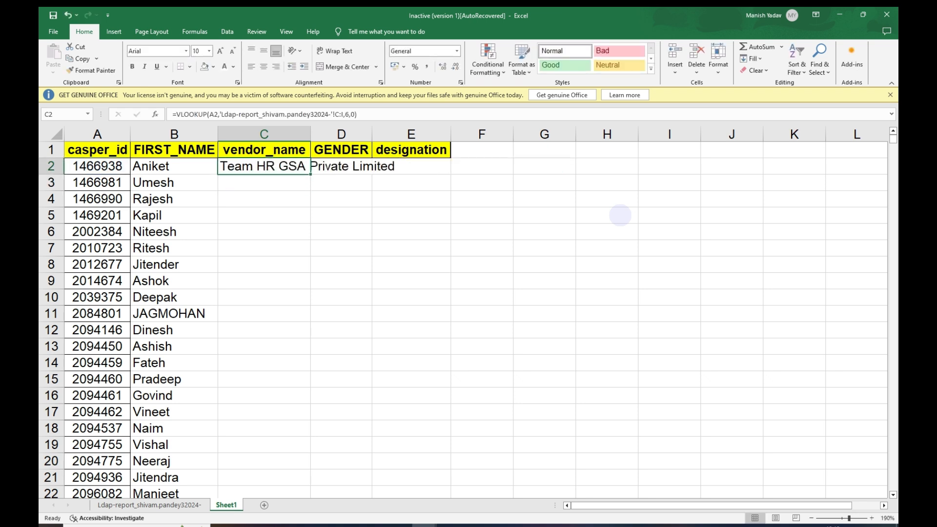
Copy the C2 formula, paste it up the vendor_name column from row 1086, and undo the paste
key("ctrl+c")
key("Left")
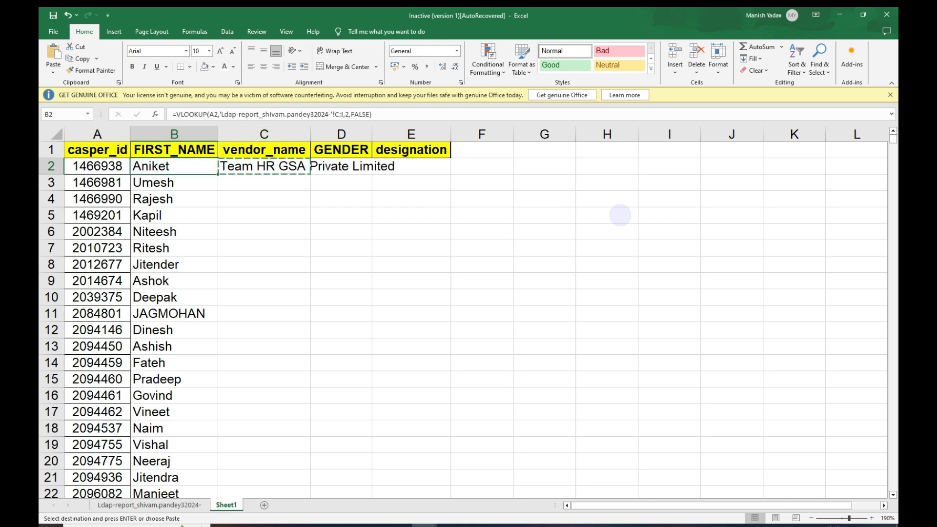
key("Right")
key("Left")
key("ctrl+Down")
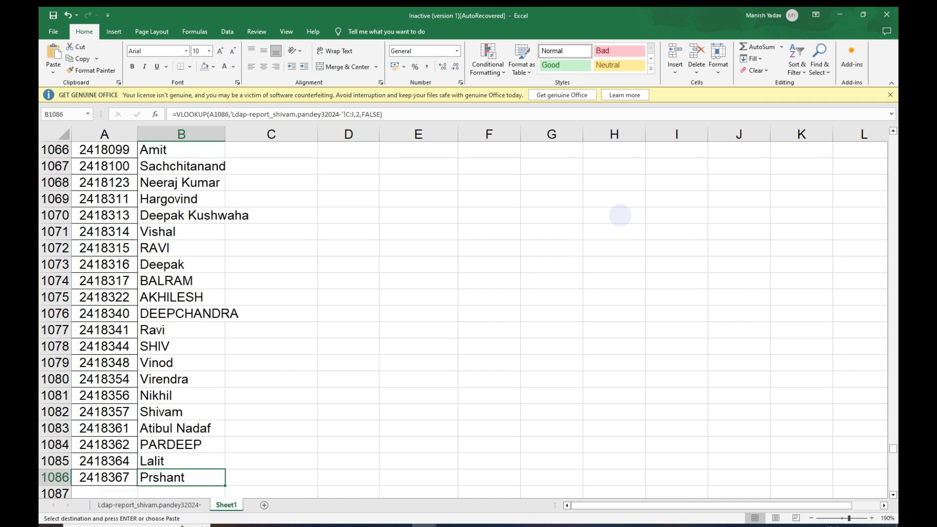
key("Right")
key("ctrl+shift+Up")
key("ctrl+v")
key("ctrl+z")
Paste the copied C2 formula into the vendor_name cells from row 2 through row 1086
key("ctrl+Up")
key("Down")
key("Left")
key("ctrl+Down")
key("Right")
key("ctrl+shift+Up")
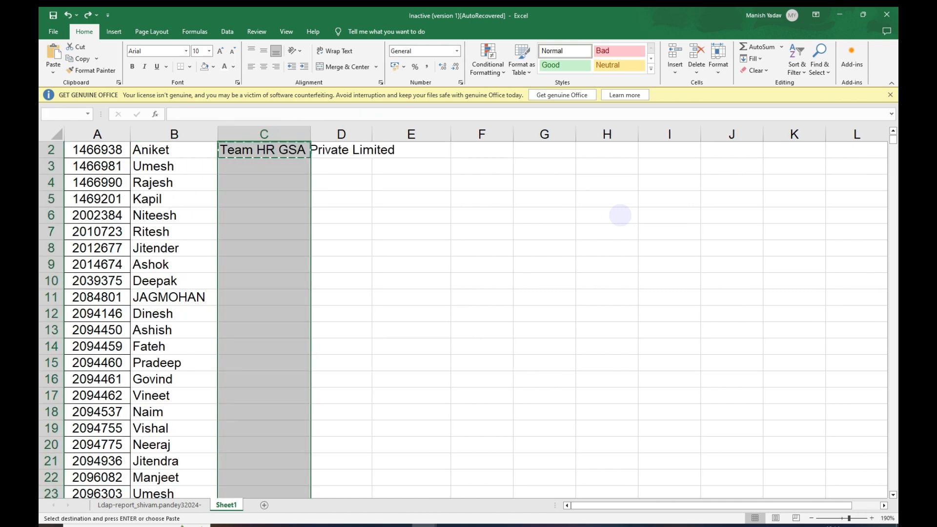
key("Return")
key("ctrl+Up")
key("Down")
key("Down")
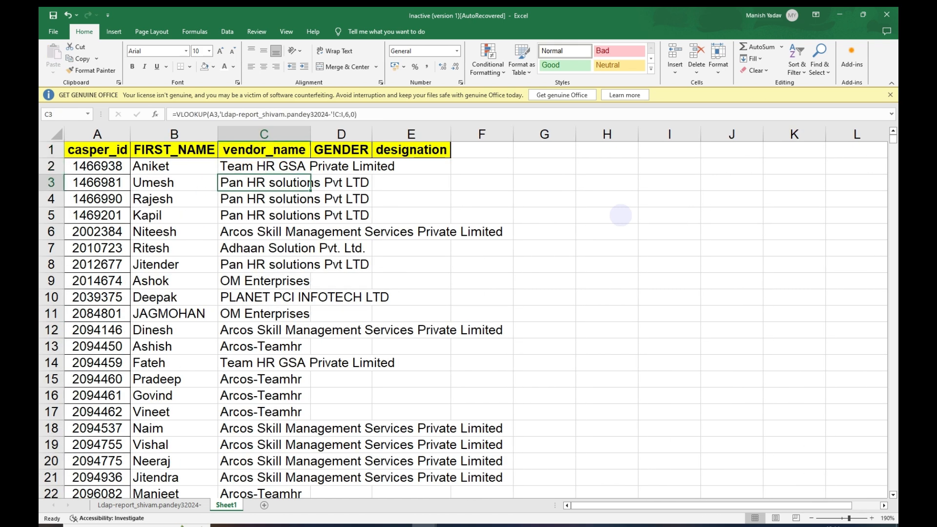
Clear the pasted vendor_name formulas from C3 to the last row, keeping the formula in C2
key("ctrl+shift+Down")
key("Delete")
key("Up")
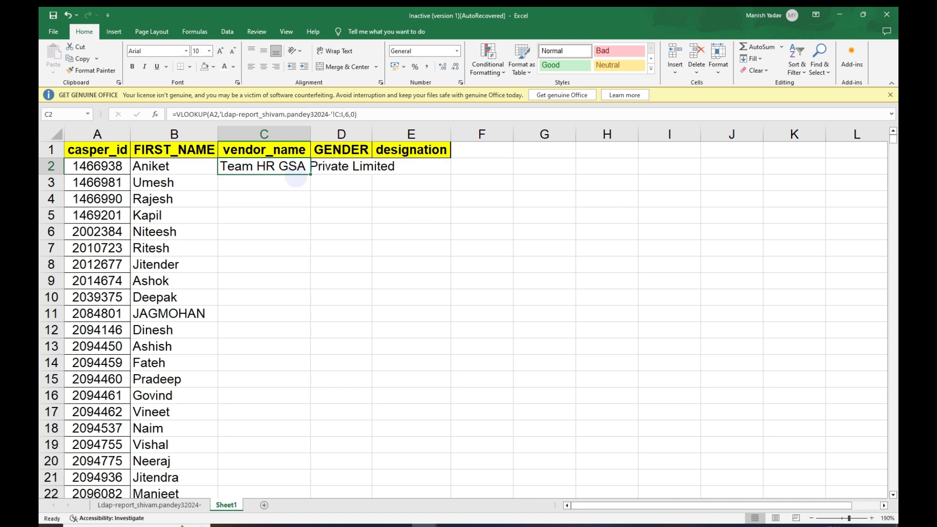
Auto-fill the C2 formula down the full vendor_name column and undo that fill
double_click(310, 174)
left_click(272, 250)
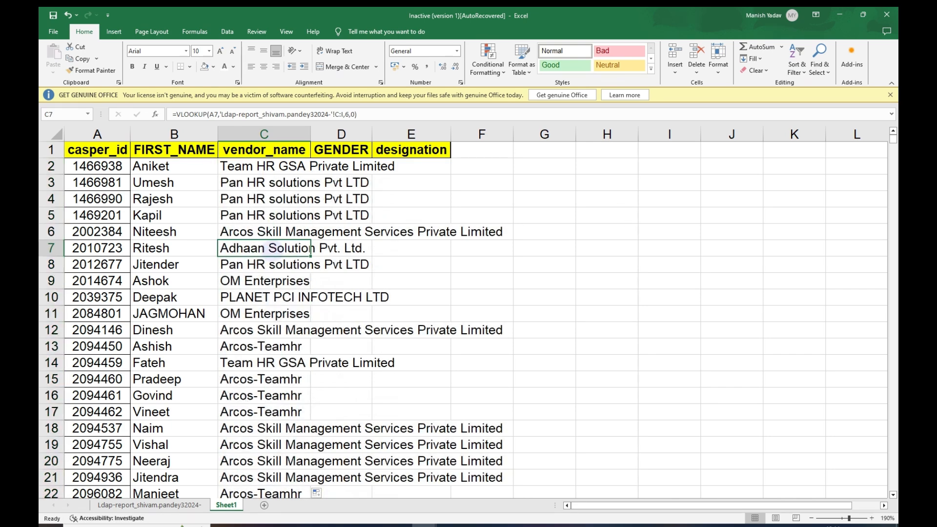
key("ctrl+z")
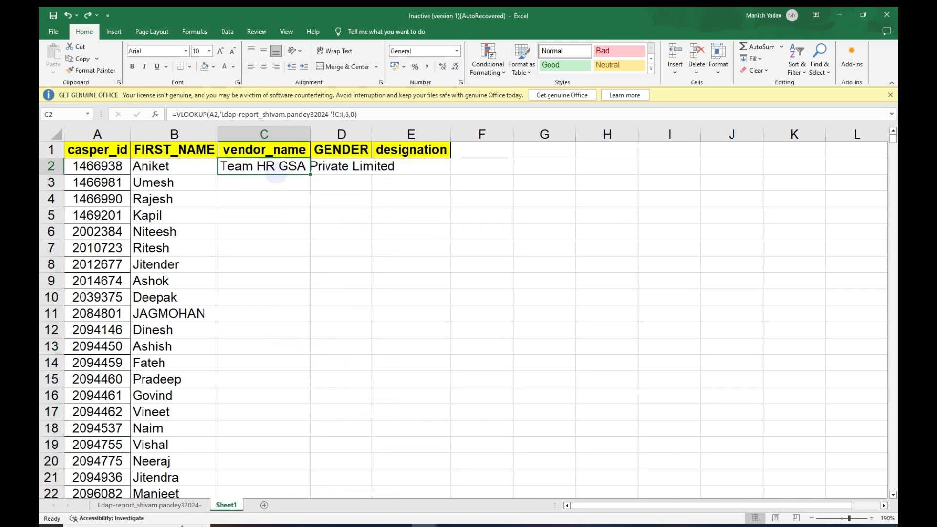
Extend the C2 formula down to C10 only and undo the fill
left_click_drag(311, 173, 313, 307)
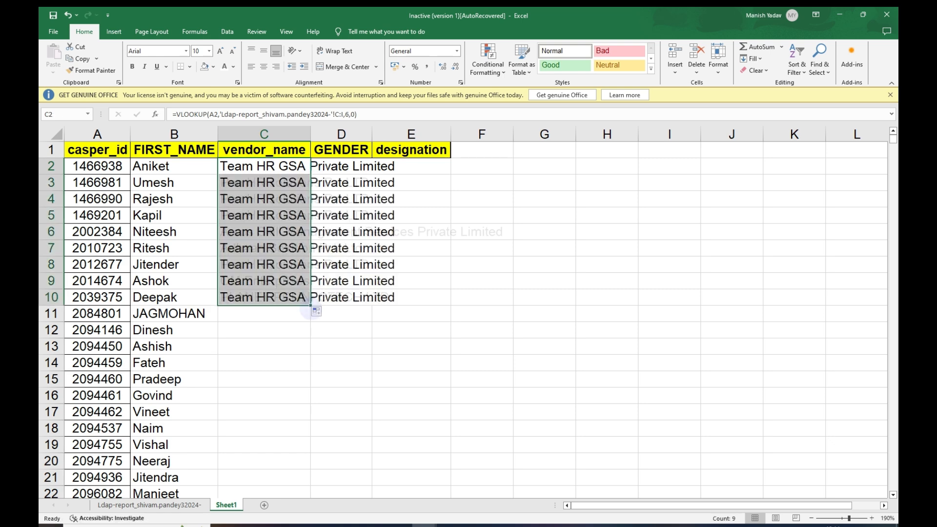
left_click(278, 281)
key("ctrl+z")
Fill the C2 formula down the vendor_name column through row 1086 with the Fill Down command
left_click(181, 232)
key("ctrl+Down")
key("Right")
key("ctrl+shift+Up")
key("ctrl+d")
Select the whole table on Sheet1 and AutoFit its column widths to the contents
key("ctrl+Up")
key("ctrl+a")
key("alt+h")
key("o")
key("i")
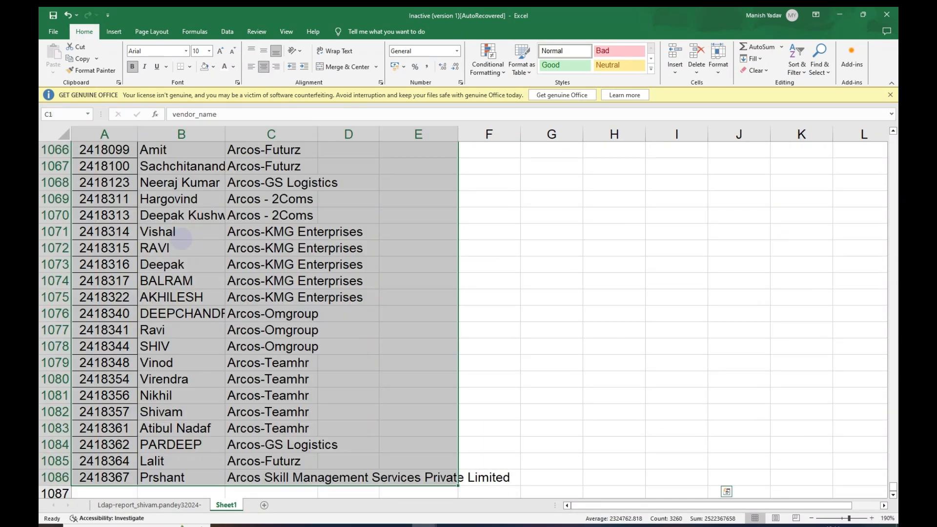
key("ctrl+Up")
key("ctrl+z")
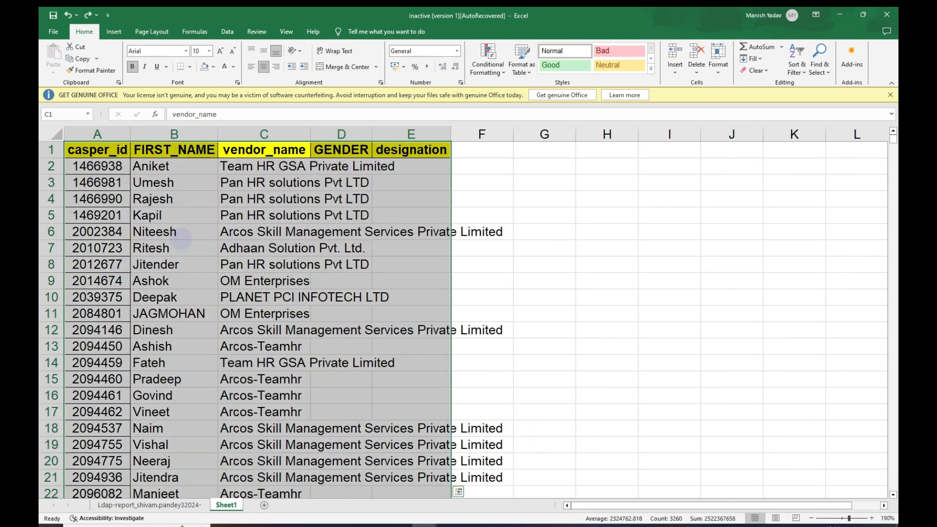
key("alt+h")
key("o")
key("i")
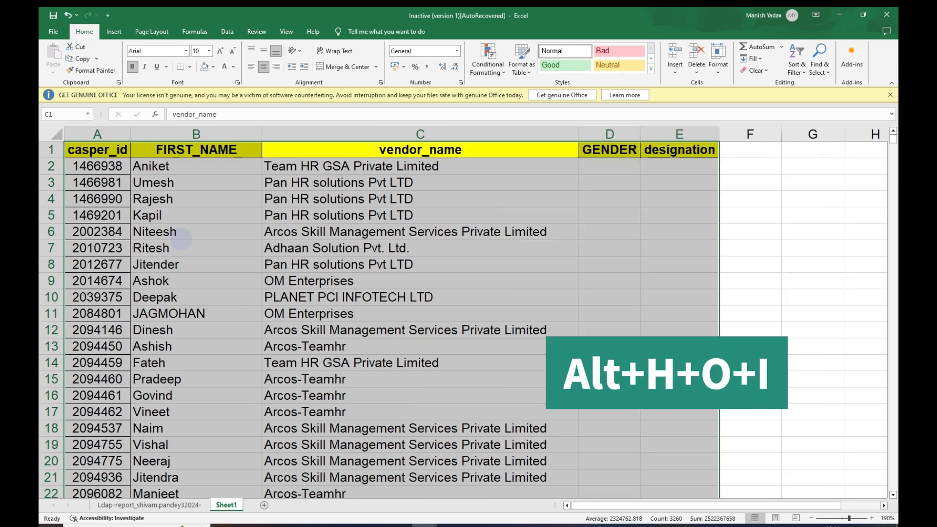
Apply AutoFit column width to the selected table once more and return to C2
key("alt+o")
key("c")
key("a")
key("alt+o")
key("c")
key("a")
key("Down")
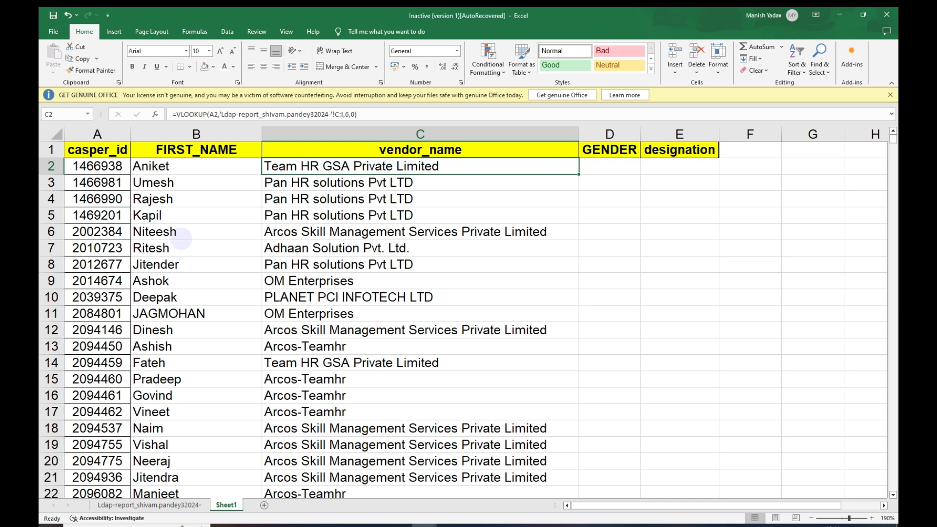
Enter a VLOOKUP in D2 that looks up A2 in columns C:I of the Ldap report sheet, with column index 4 and match type 0
key("Right")
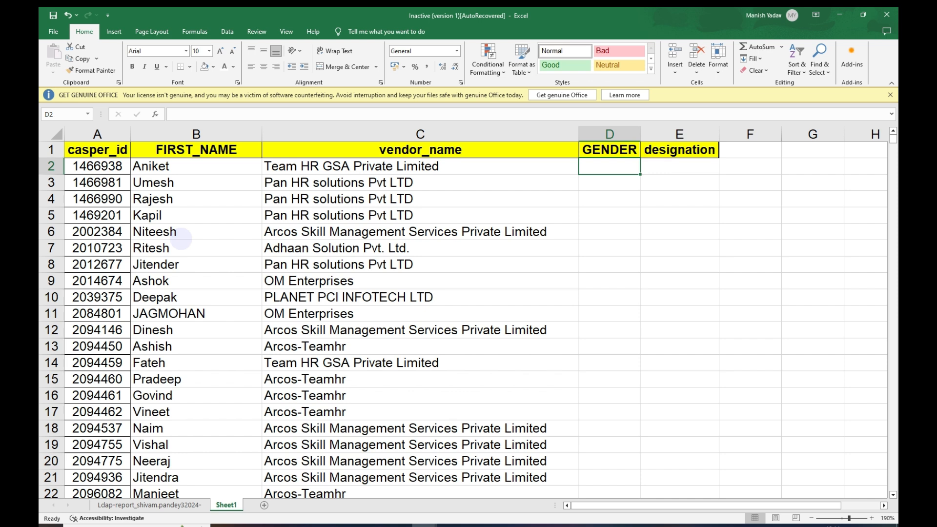
type("=vl")
key("Tab")
key("Left")
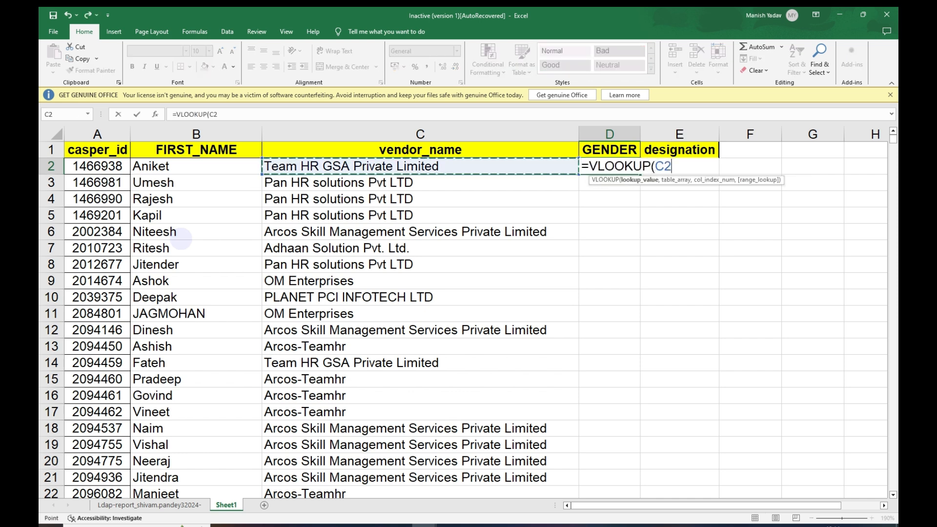
key("Left")
key("Left")
type(",")
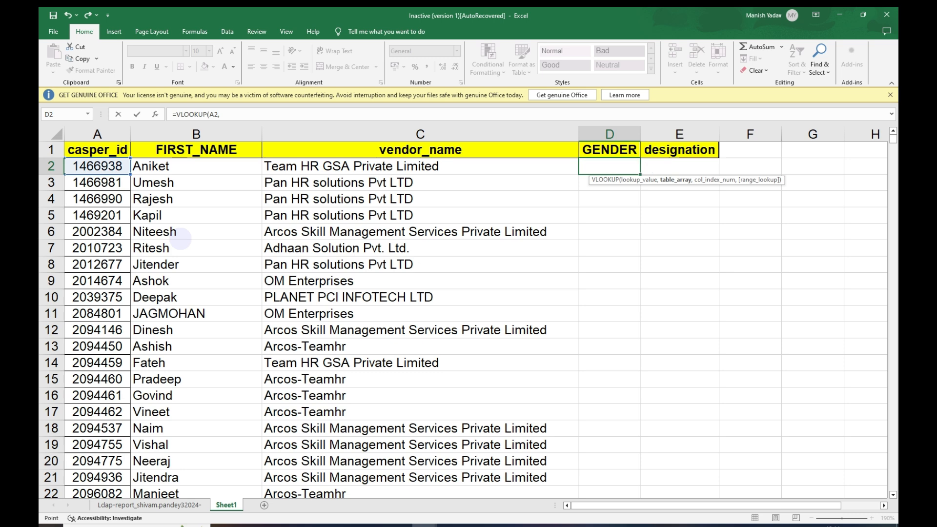
key("ctrl+Page_Up")
left_click_drag(168, 130, 727, 129)
type(",")
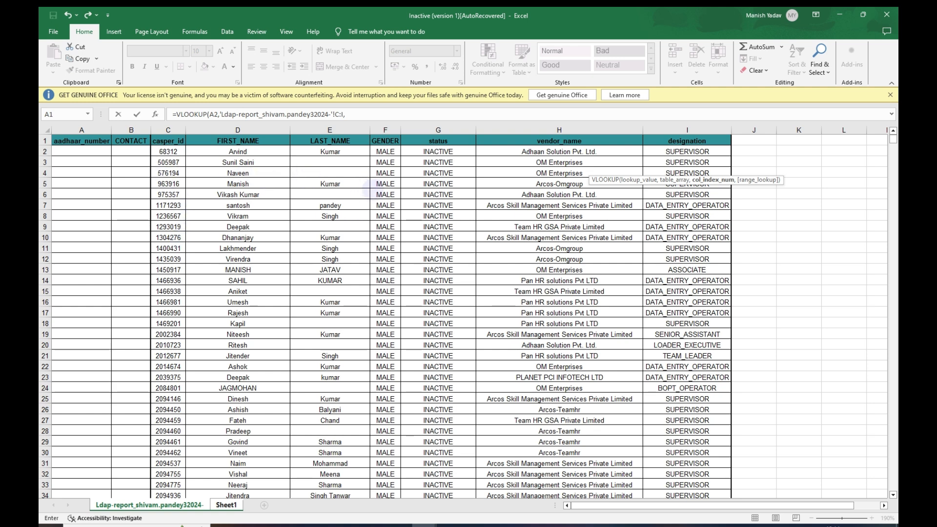
type("4,")
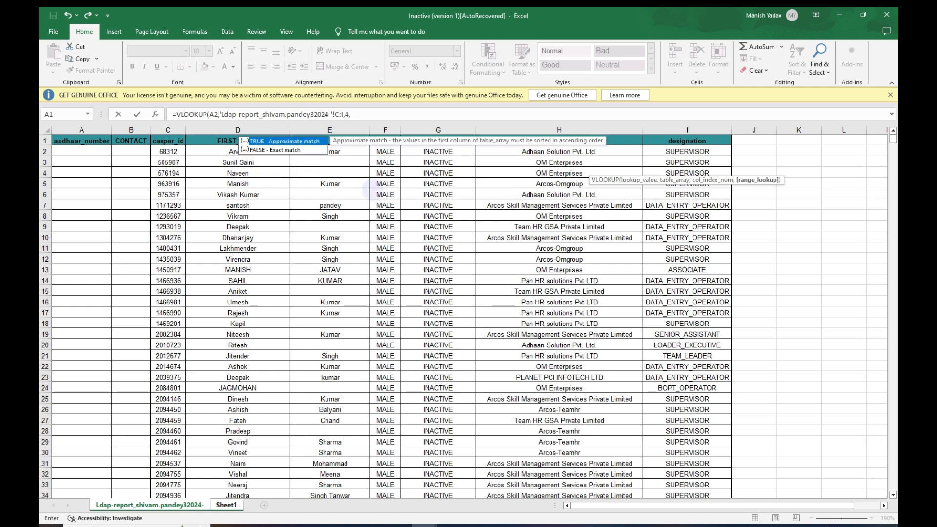
type("0")
key("Return")
Copy the D2 formula down the GENDER column through row 1086
key("Up")
key("ctrl+c")
key("Left")
key("ctrl+Down")
key("Right")
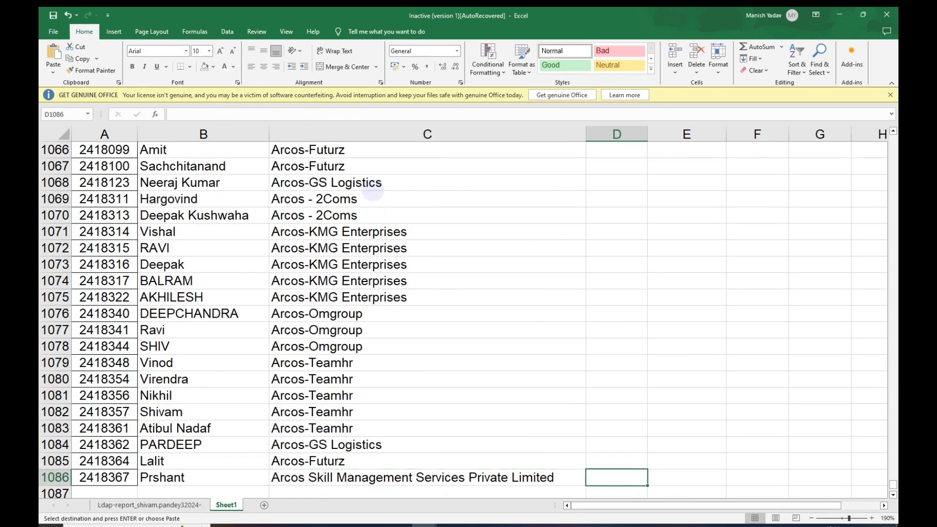
key("ctrl+shift+Up")
key("Return")
Enter a VLOOKUP in E2 that looks up A2 in columns C:I of the Ldap report sheet, with column index 7 and match type 0
key("ctrl+Up")
key("Right")
key("Down")
type("=vl")
key("Tab")
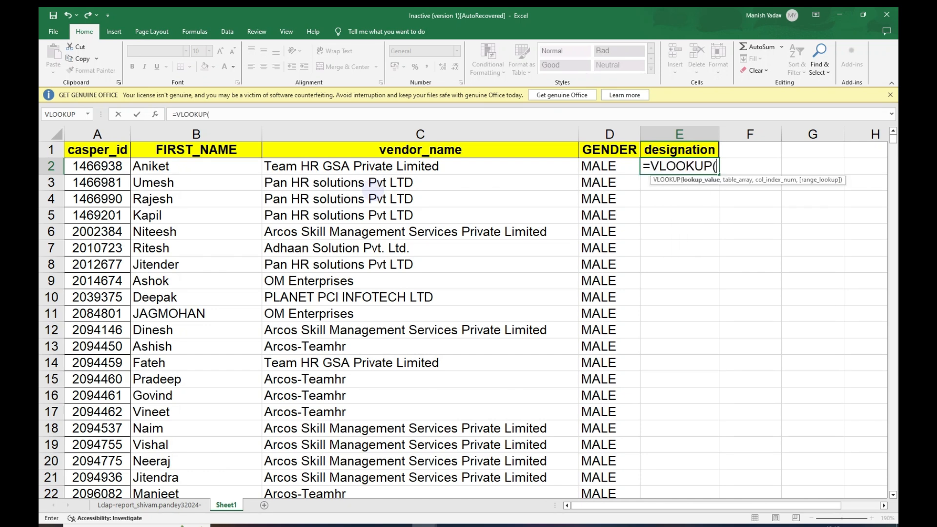
key("ctrl+Left")
type(",")
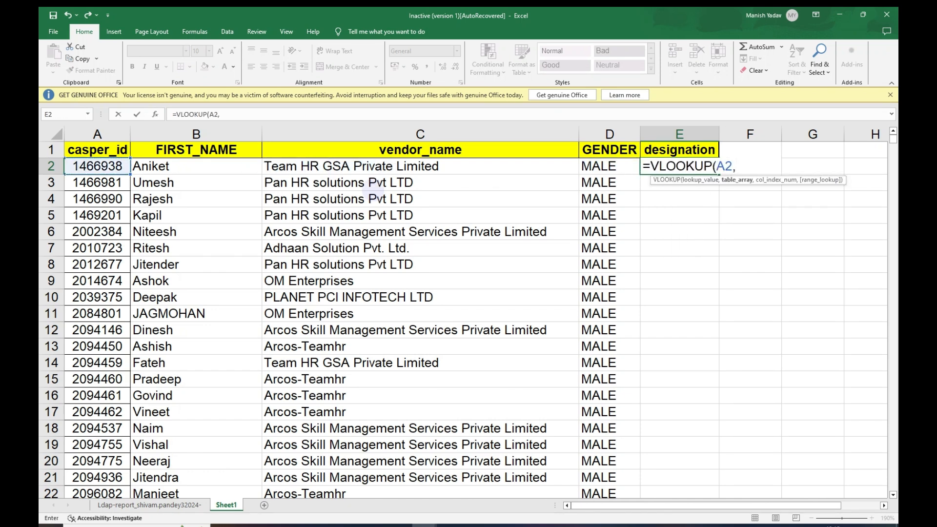
key("ctrl+Page_Up")
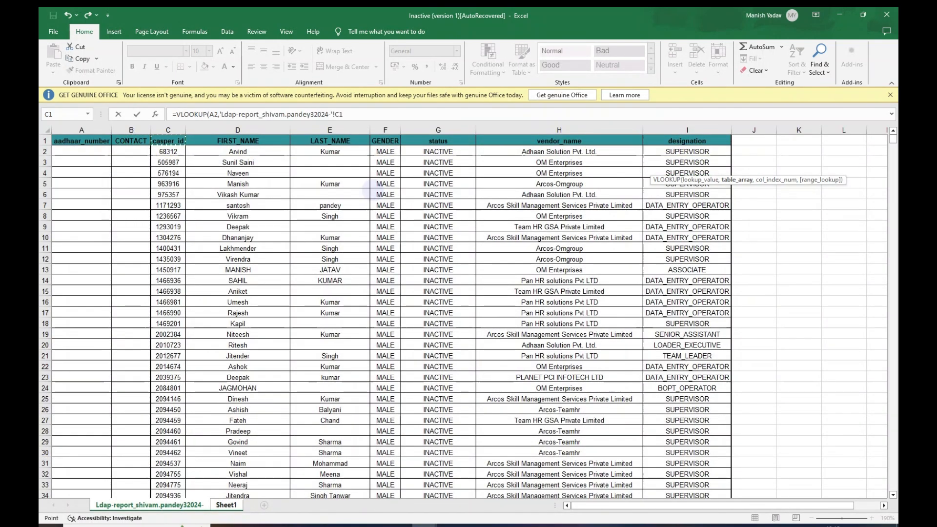
key("ctrl+space")
key("shift+Right")
key("shift+Right")
key("shift+Right")
key("shift+Right")
key("shift+Right")
key("shift+Right")
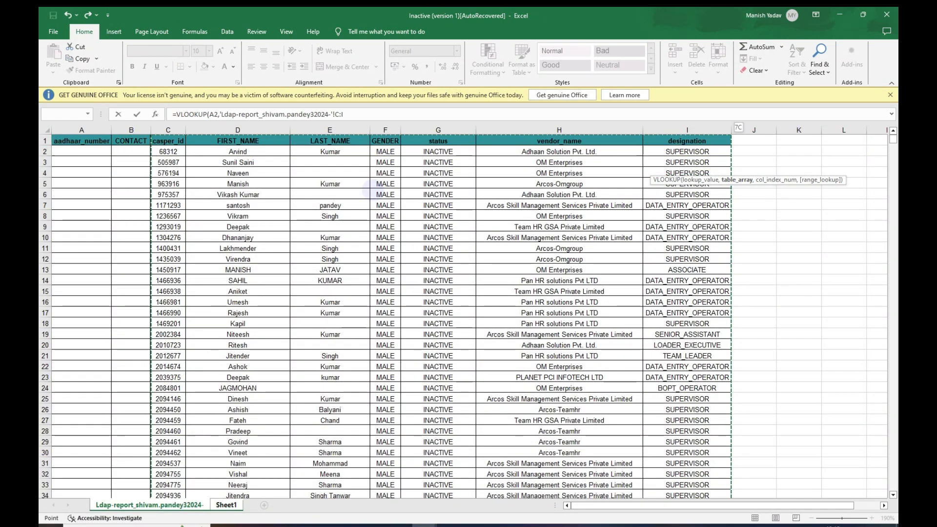
type(",7,")
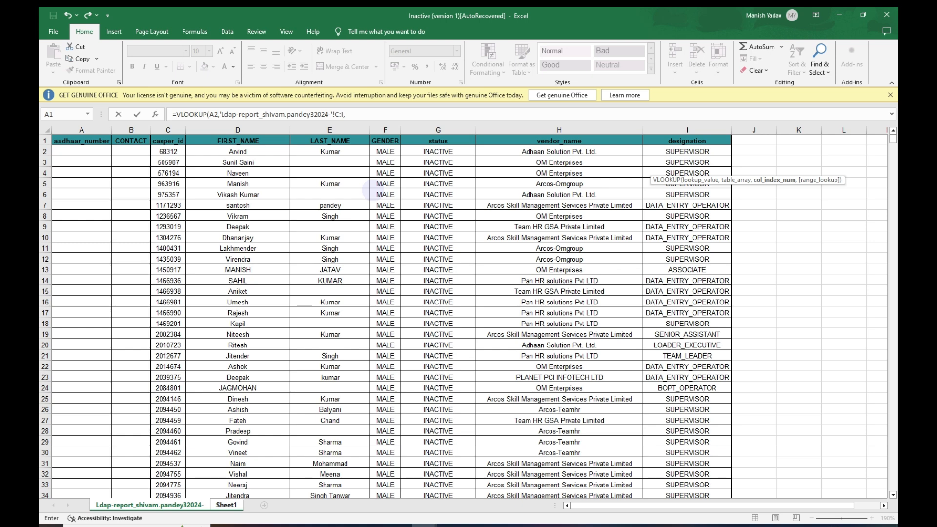
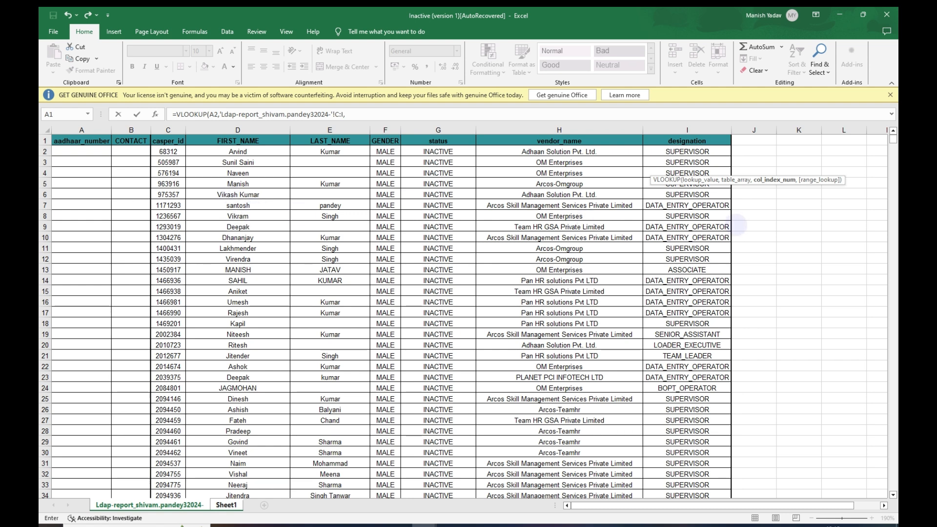
type("7,0)")
key("Return")
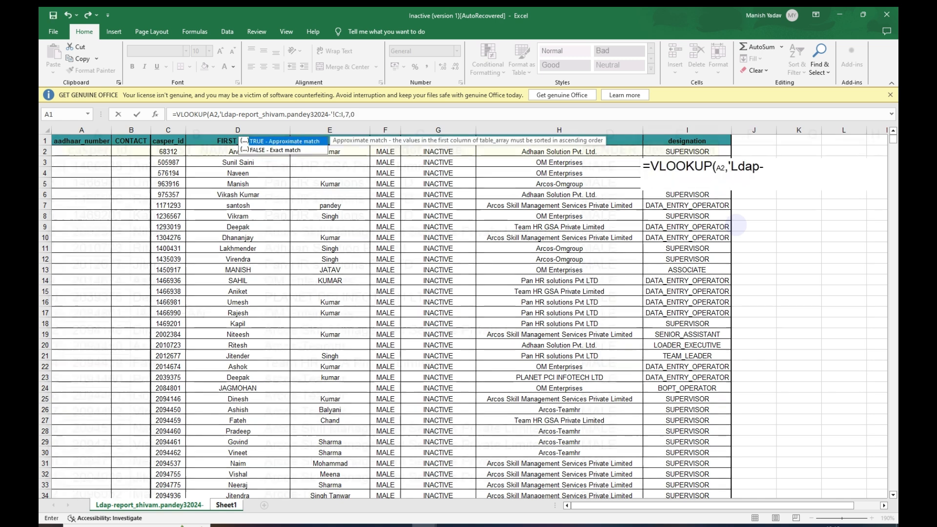
Copy the E2 formula down the designation column through row 1086
key("Up")
key("ctrl+c")
key("Left")
key("ctrl+Down")
key("Right")
key("ctrl+shift+Up")
key("ctrl+v")
Select the full table from casper_id to designation and AutoFit its column widths
key("ctrl+Up")
key("ctrl+shift+Down")
key("ctrl+shift+Left")
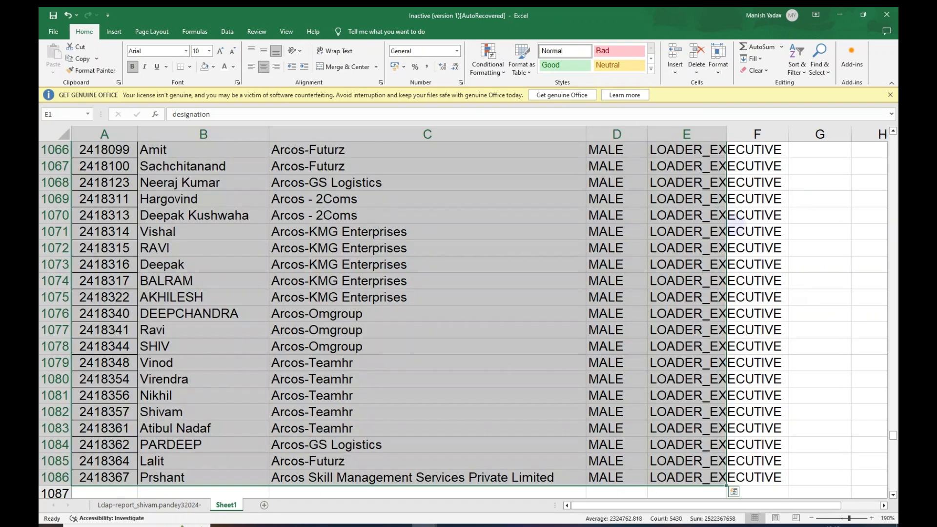
key("alt+h")
key("o")
key("i")
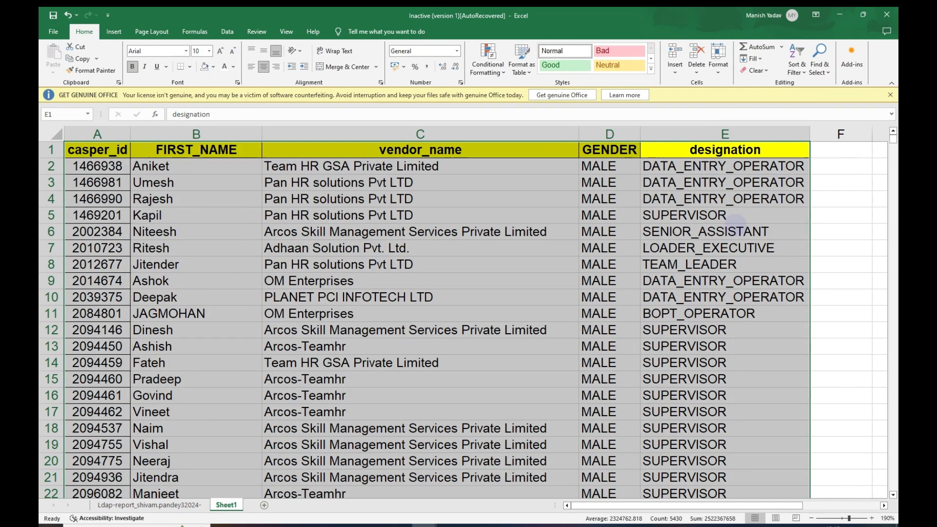
Select the whole Sheet1 table and apply all borders to its cells
left_click(725, 150)
key("Left")
key("Left")
key("Left")
key("ctrl+a")
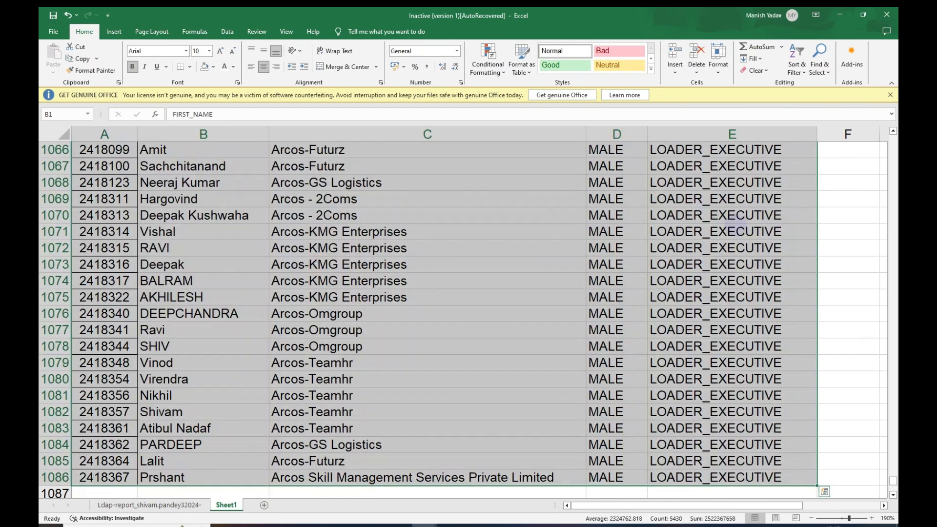
key("ctrl+BackSpace")
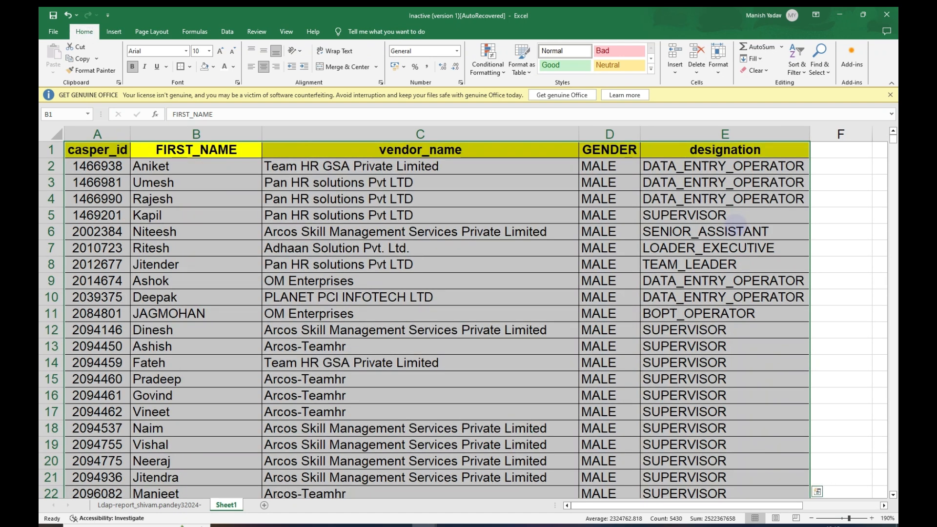
left_click(732, 295)
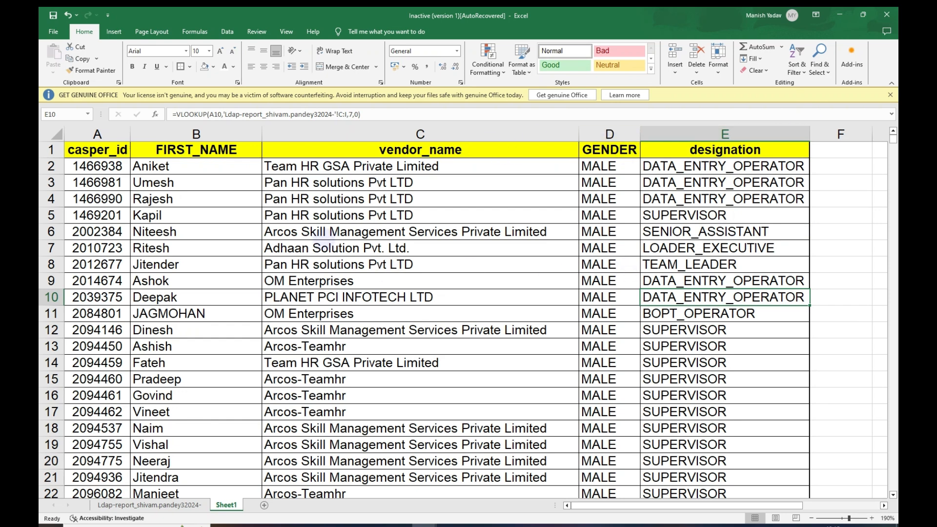
Center the contents of the whole table and switch the alignment to left instead
left_click_drag(176, 229, 518, 337)
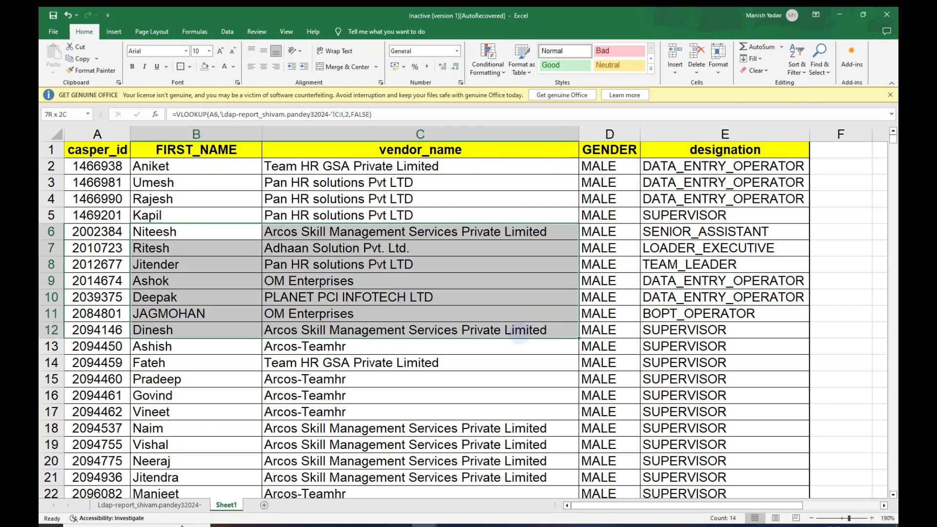
left_click(444, 215)
left_click(275, 236)
key("ctrl+a")
key("alt+h")
key("a")
key("c")
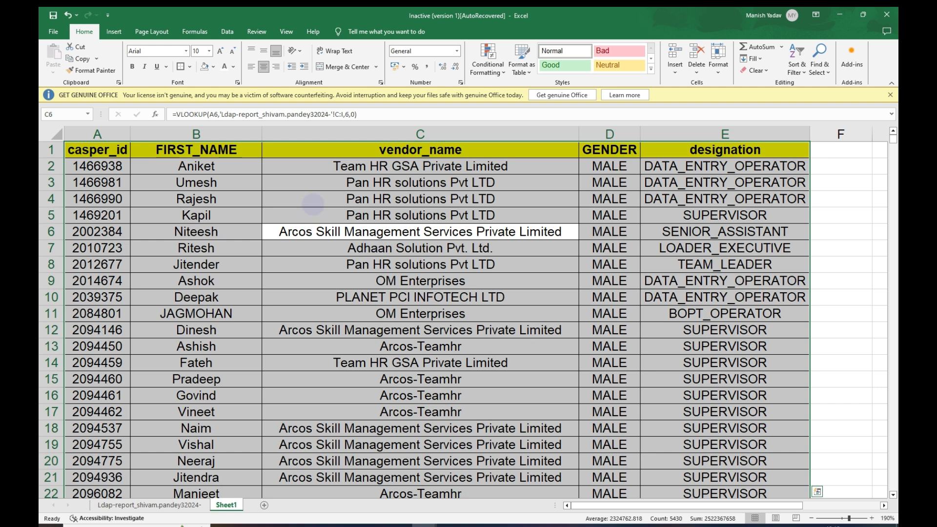
left_click(251, 67)
left_click(560, 297)
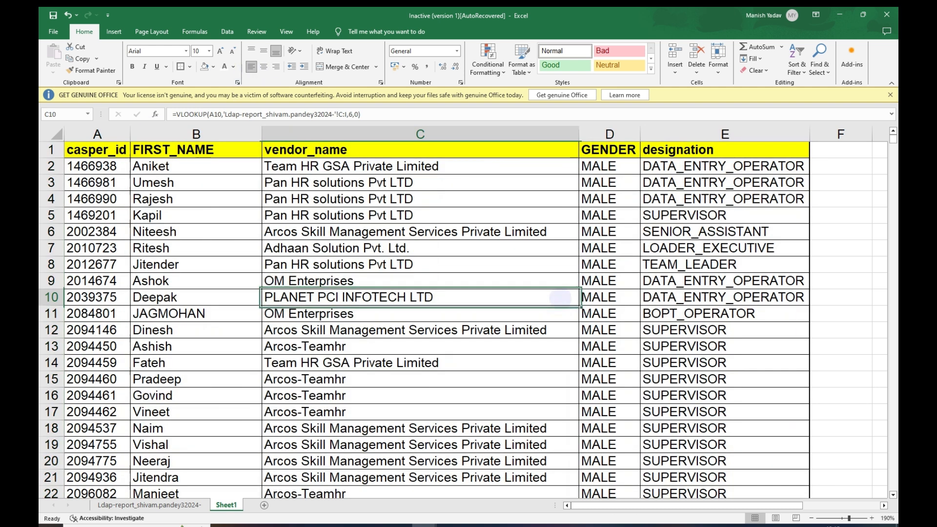
Clear the looked-up values in columns B to E from row 2 down, keeping the headers and casper_ids
key("Up")
key("ctrl+Up")
key("ctrl+Left")
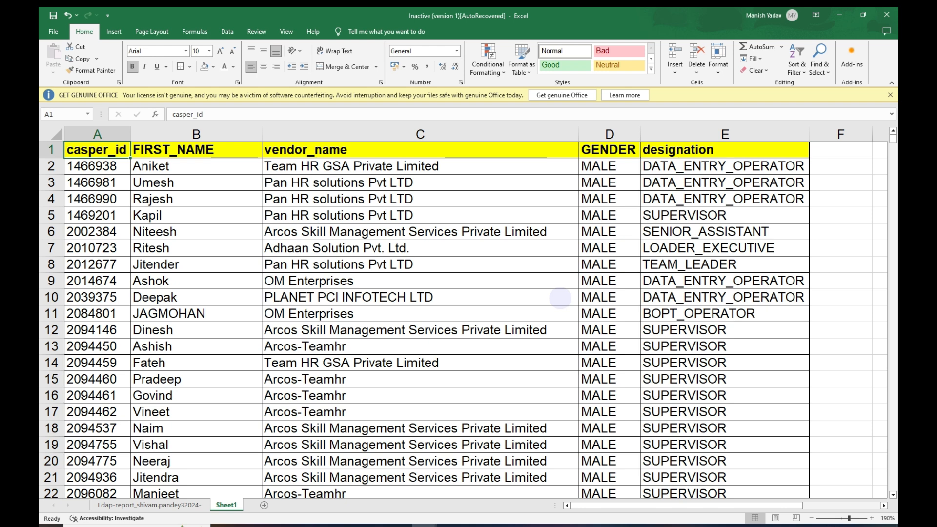
key("Down")
key("Right")
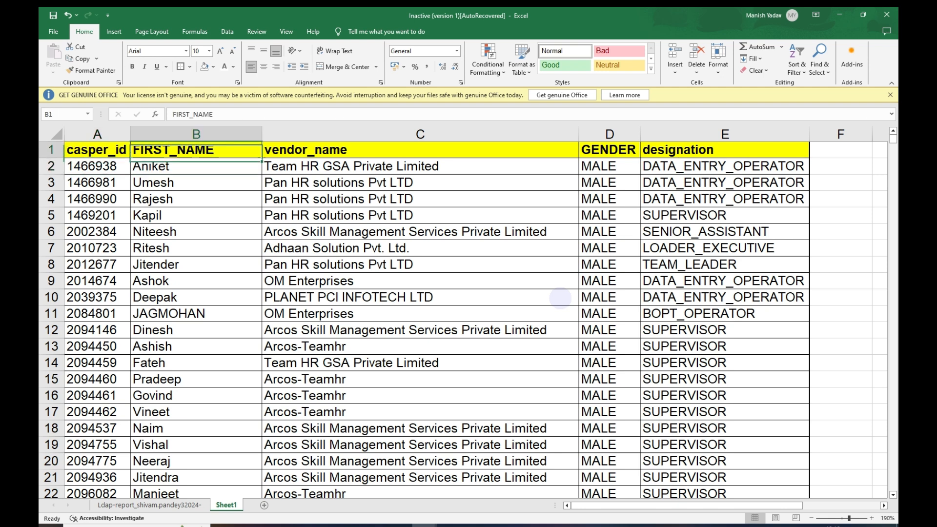
key("ctrl+shift+Right")
key("ctrl+shift+Down")
key("Delete")
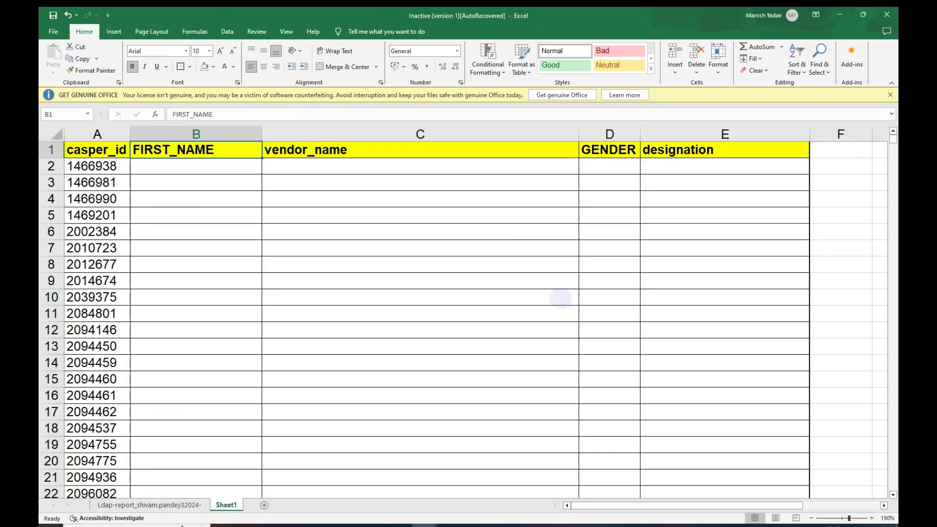
Examine the number format of the casper_id cells on Sheet1 and on the Ldap report sheet
key("Left")
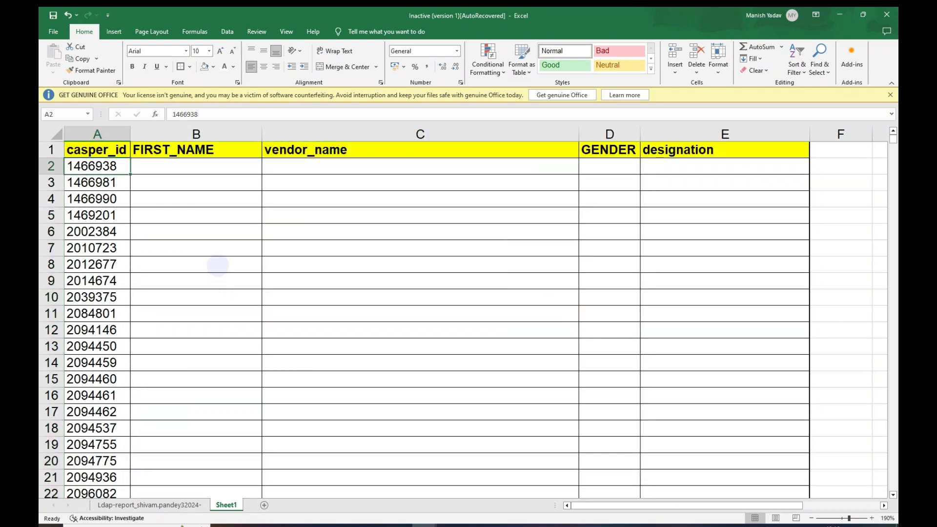
left_click(217, 272)
left_click_drag(109, 169, 129, 174)
left_click(106, 180)
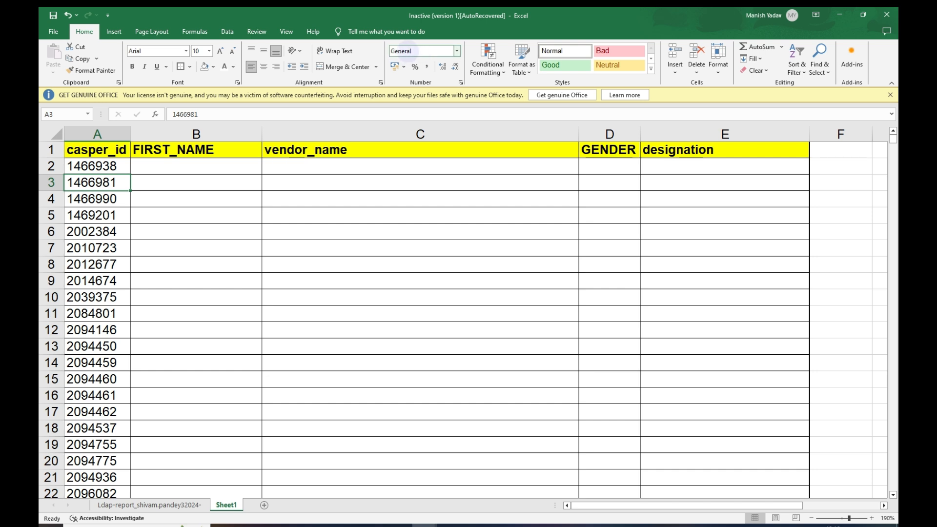
left_click(97, 299)
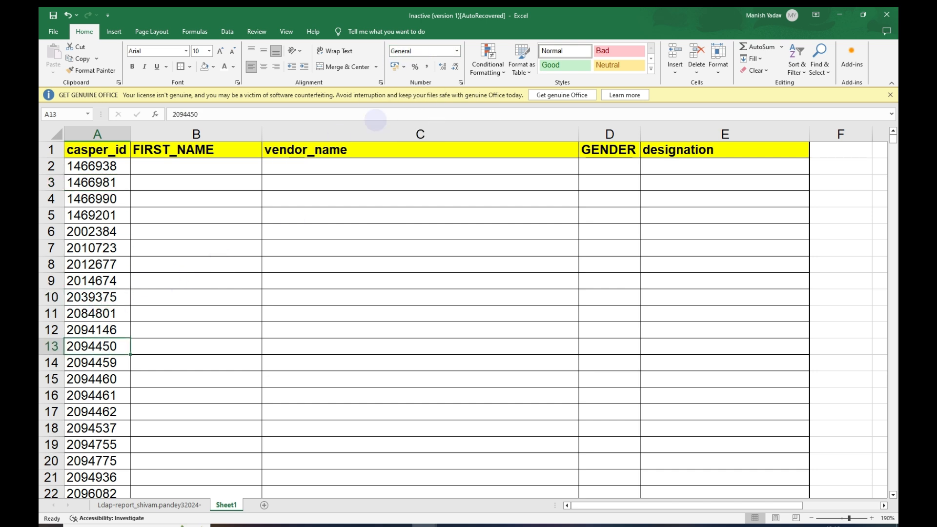
left_click(188, 279)
left_click(183, 504)
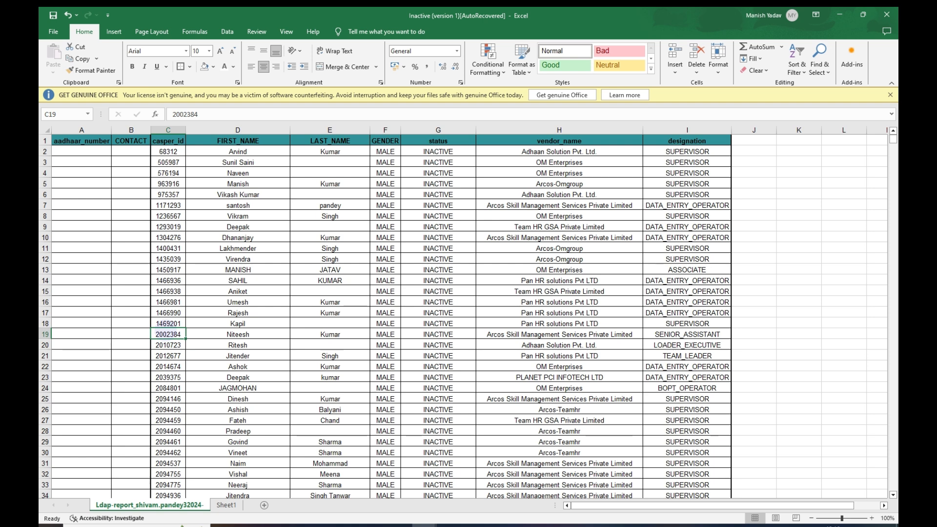
key("Right")
key("Right")
key("Left")
Return to Sheet1 and enter 0124 in cell B6 to test the General number format
key("ctrl+Page_Down")
key("Up")
key("Up")
key("Up")
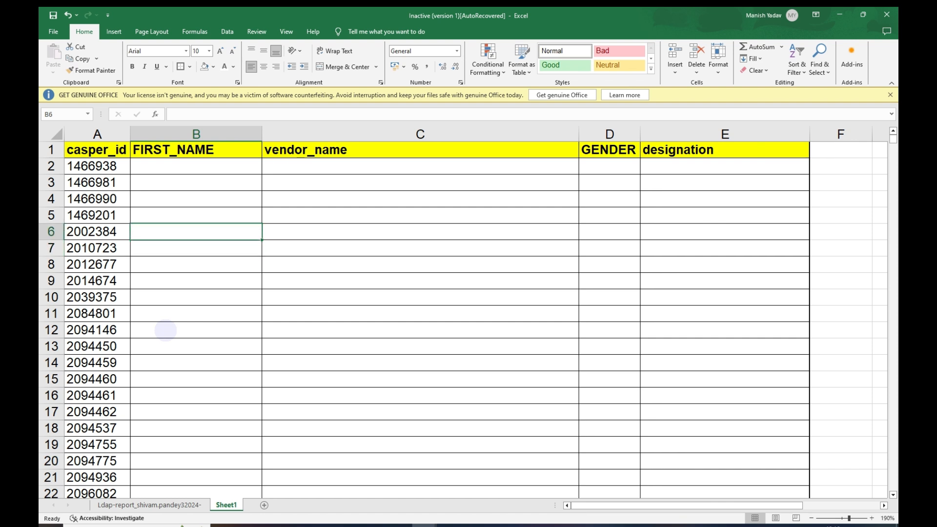
type("01")
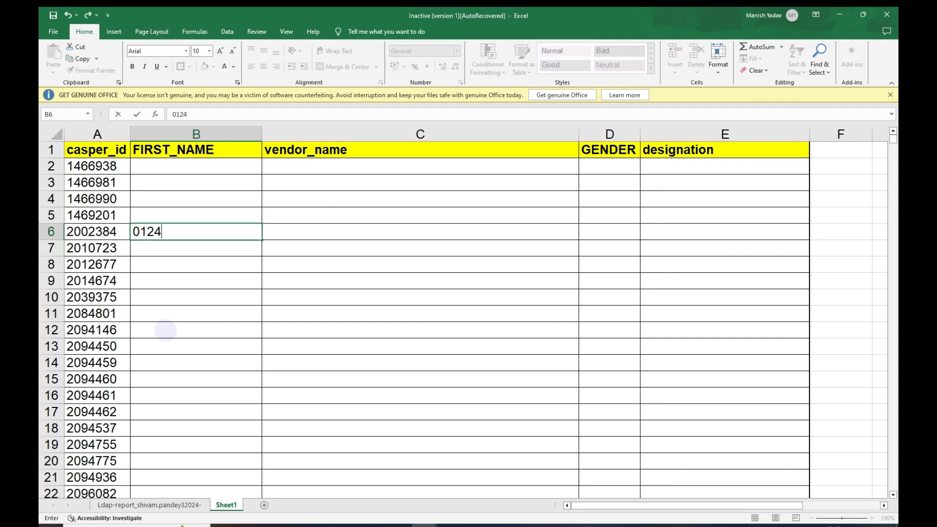
type("24")
key("Return")
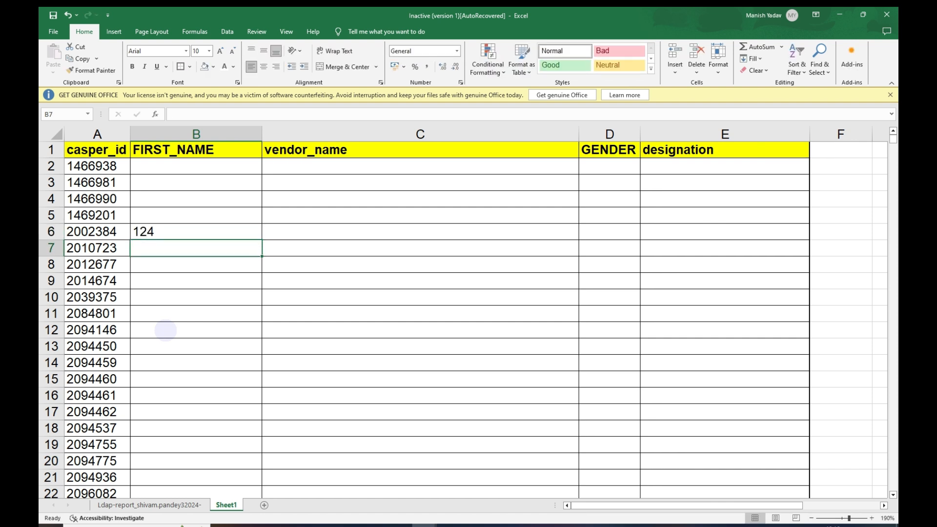
key("Up")
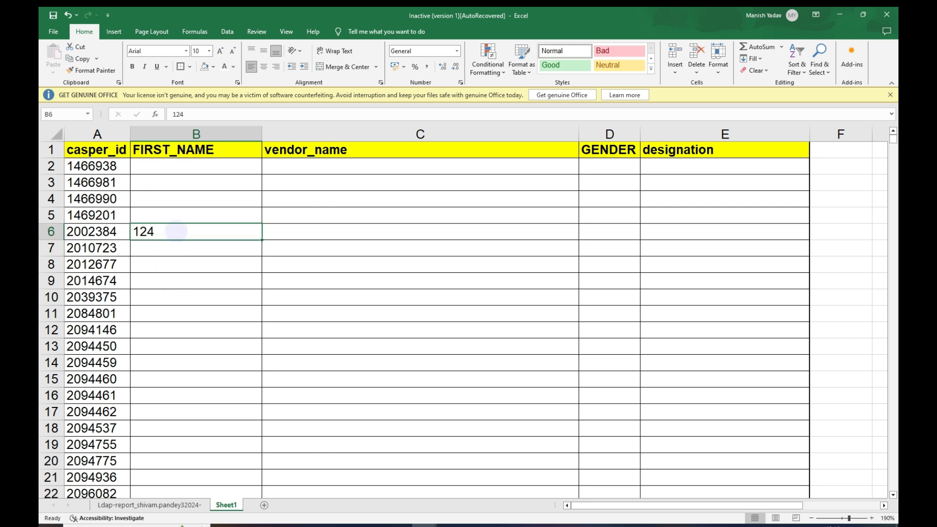
Set the number format of cells B4:B13 to Text and select B8
left_click(179, 198)
left_click_drag(179, 197, 184, 344)
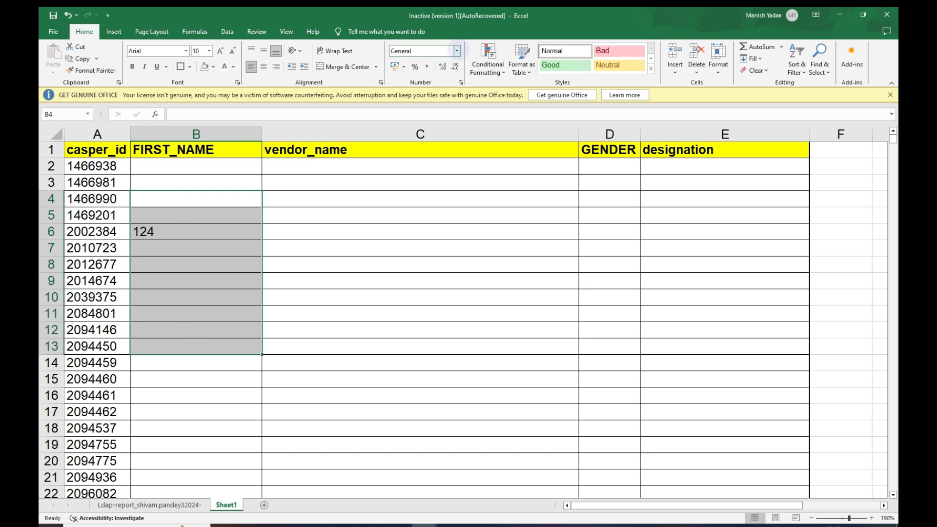
left_click(456, 51)
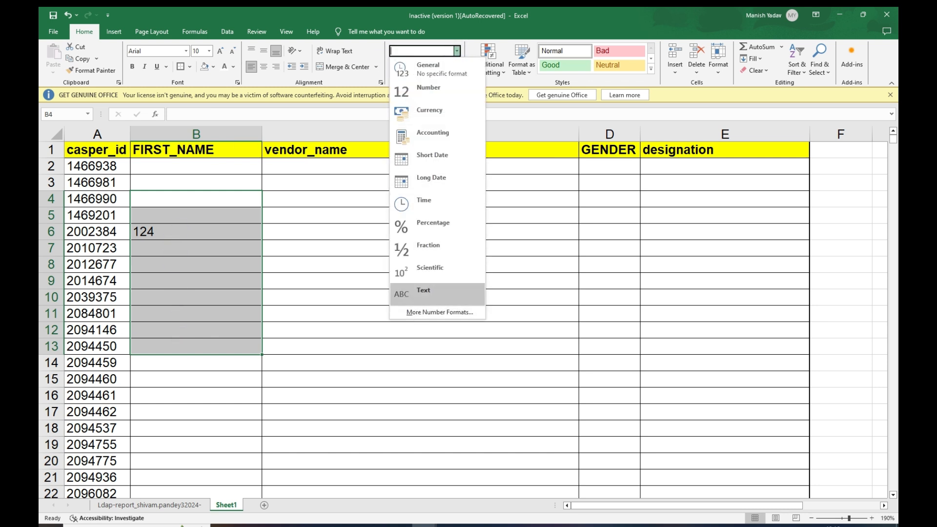
left_click(432, 293)
left_click(182, 258)
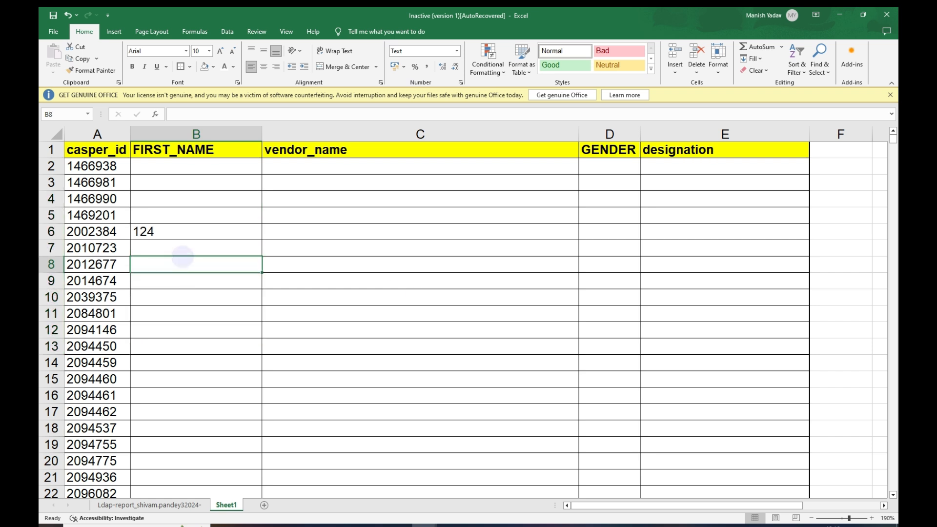
Enter 0124 in the Text-formatted cell B8
type("0124")
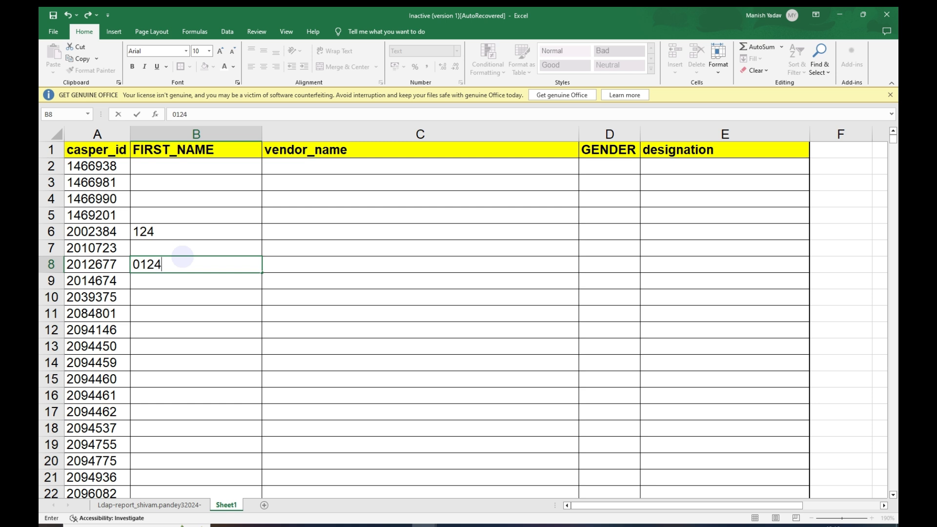
key("Return")
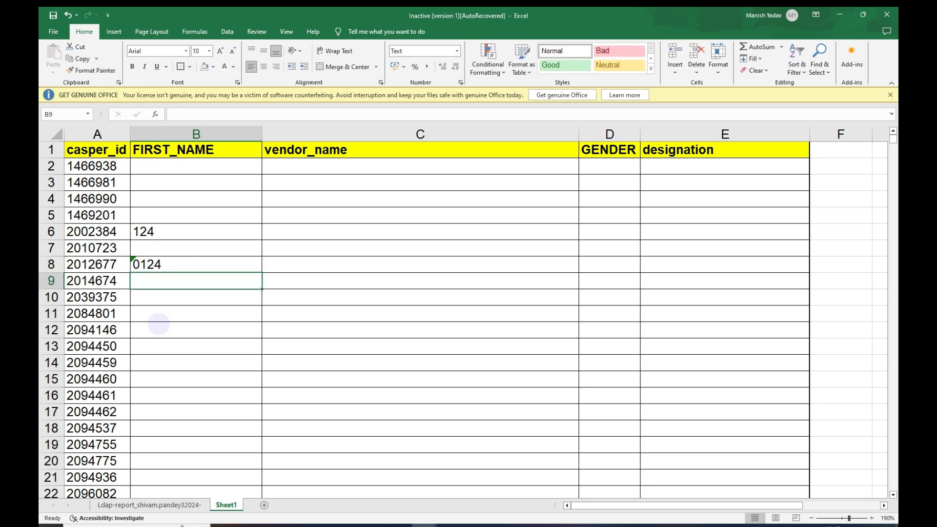
left_click(177, 310)
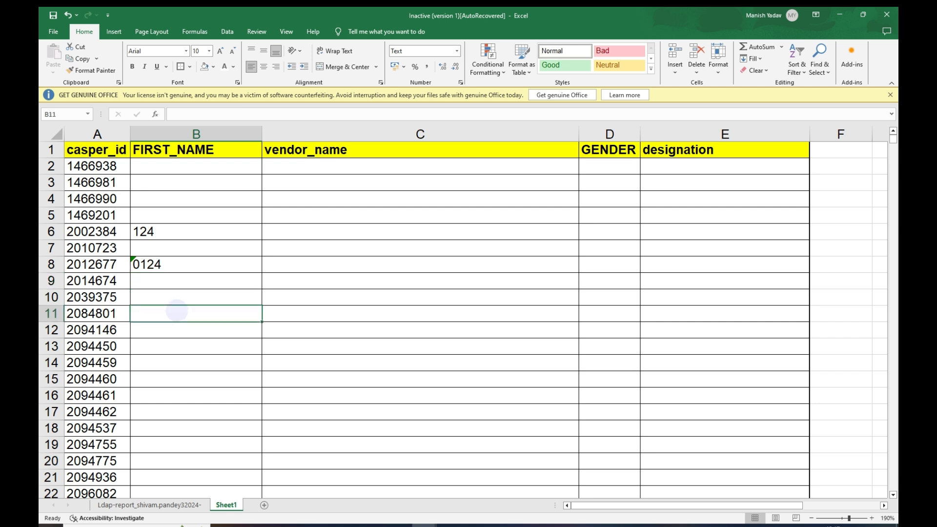
Enter 4545 in the General-formatted cell C9, and delete that entry again
key("Right")
key("Up")
key("Up")
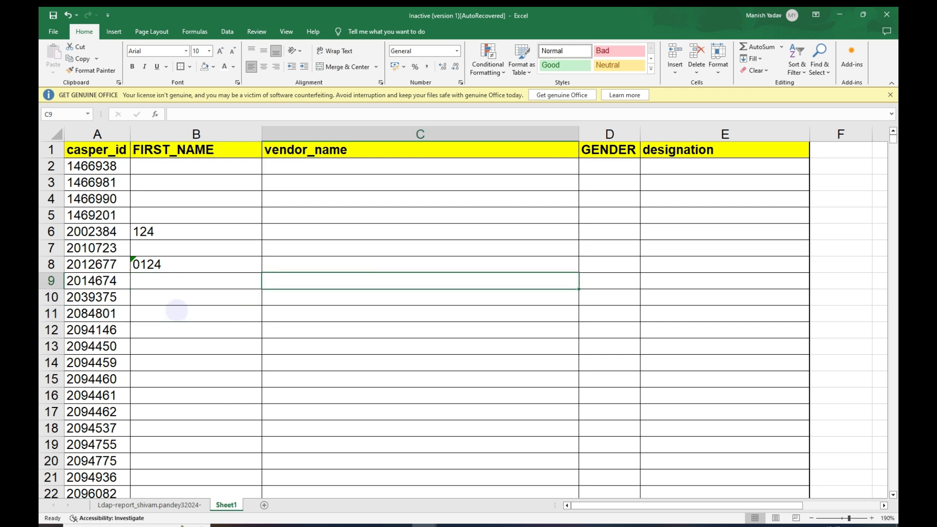
type("4545")
key("Return")
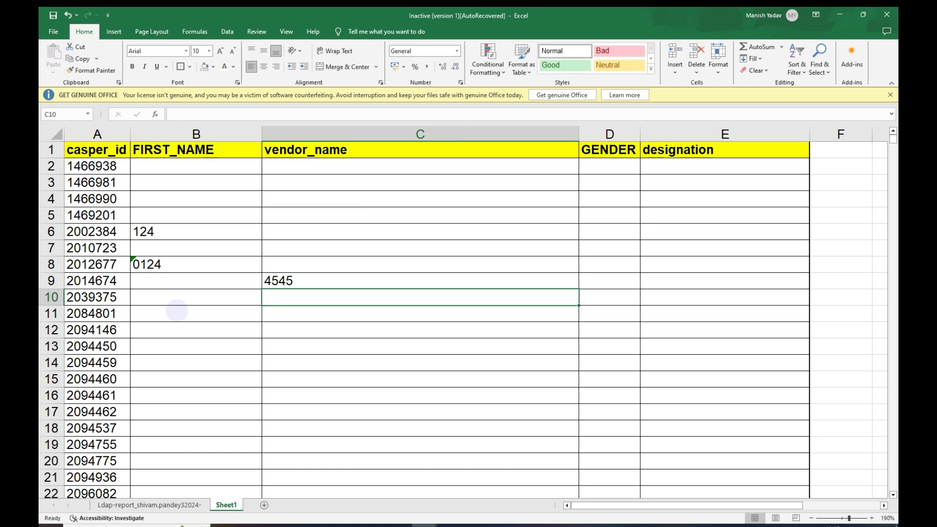
key("Up")
key("Up")
key("Down")
key("Delete")
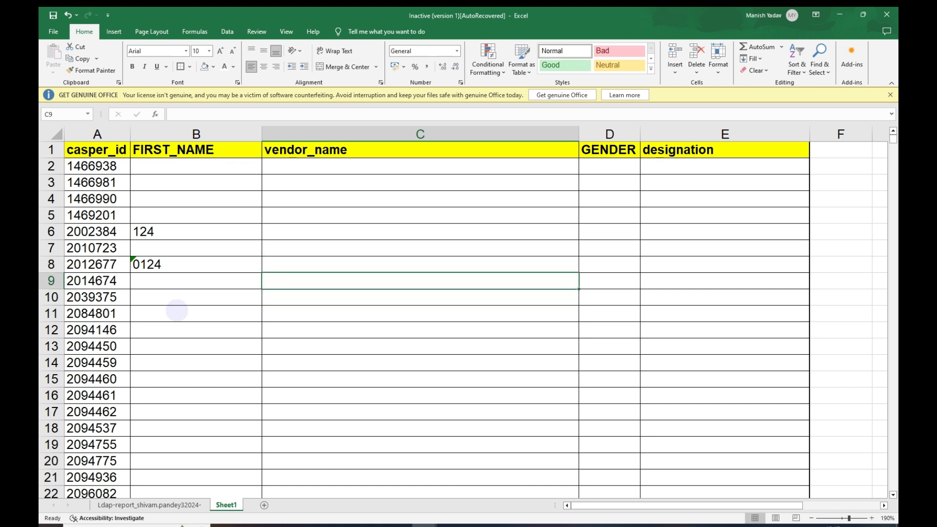
Examine the number format of the entry in B8 and of the cells around it in column B
key("Left")
key("Up")
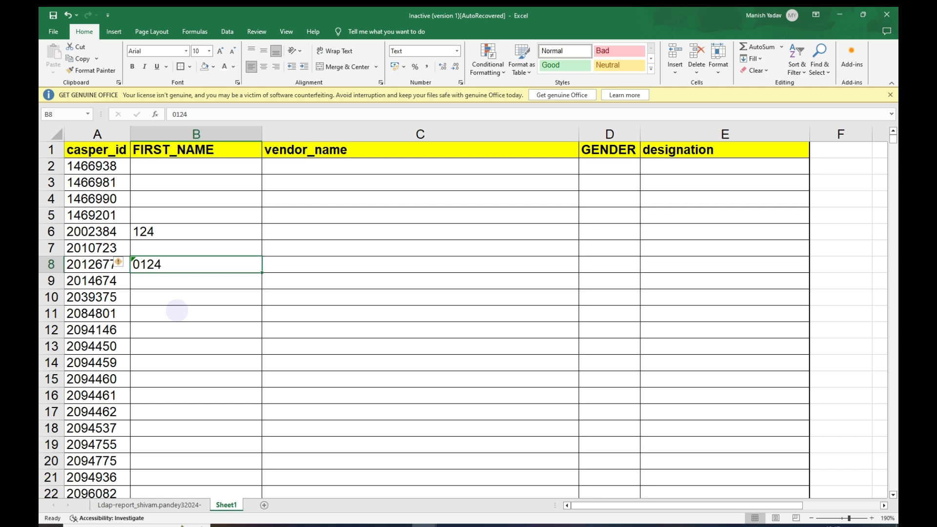
key("Down")
key("Down")
key("Up")
key("Up")
key("Up")
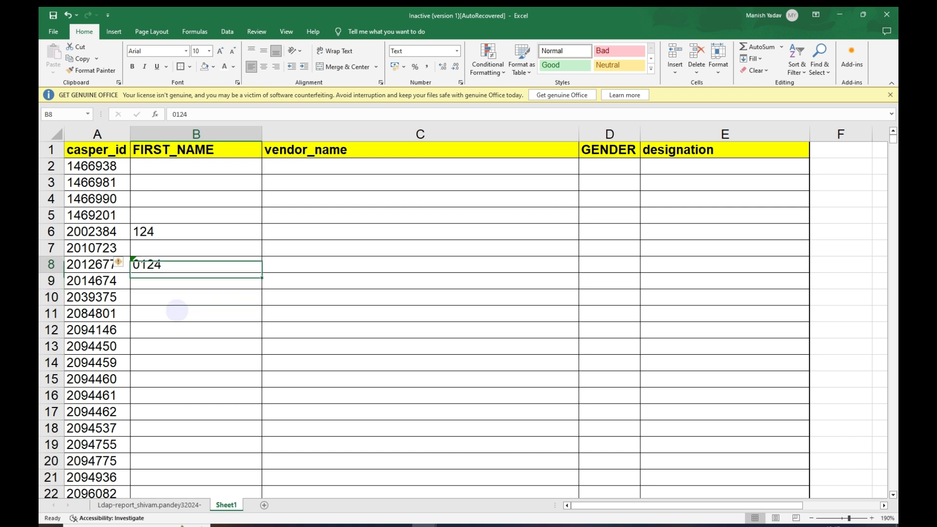
Enter '012465 in cell B10, with the leading apostrophe marking it as text
key("Down")
key("Down")
key("Down")
key("Up")
key("Down")
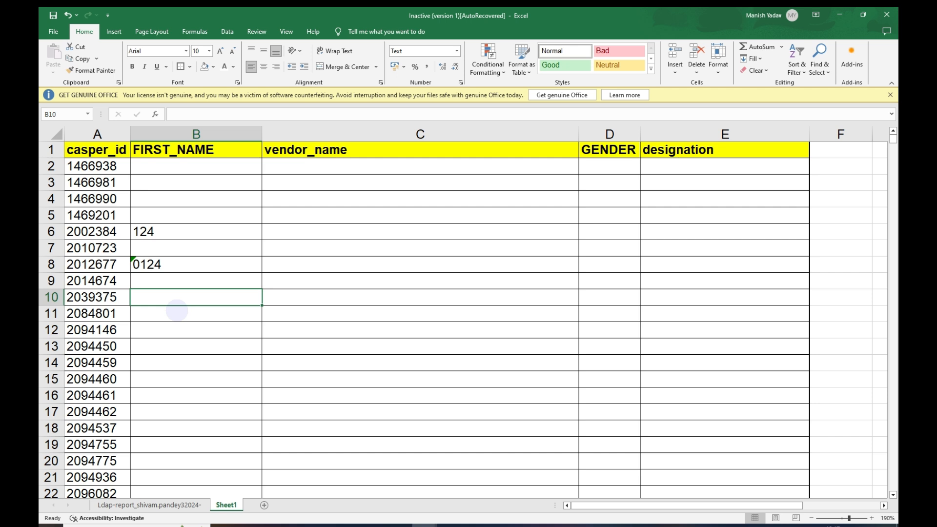
type("'")
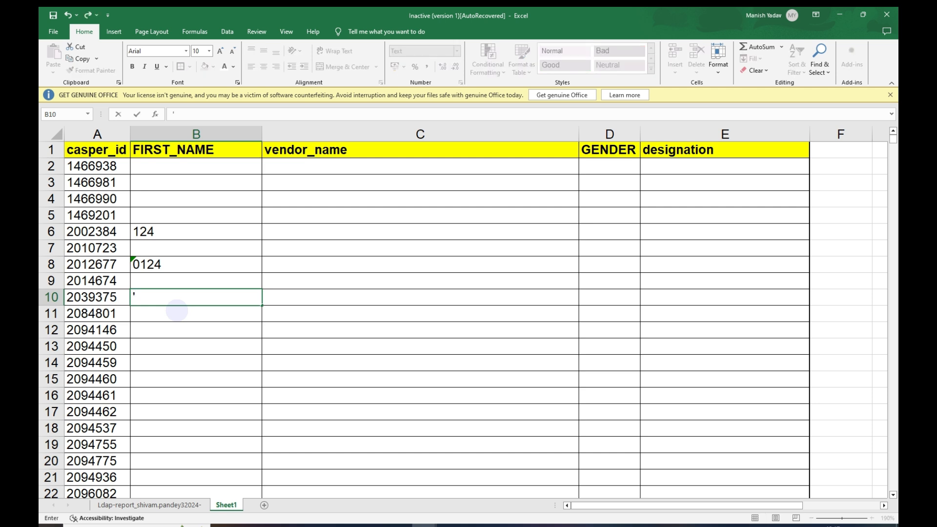
type("012465")
key("Return")
Clear the test entries in cells B6:B10
key("Up")
key("Up")
key("Up")
key("Up")
key("Up")
key("shift+Down")
key("shift+Down")
key("shift+Down")
key("shift+Down")
key("Delete")
Convert the casper_id column A to text with Text to Columns, using Delimited data and the Text column format
key("Left")
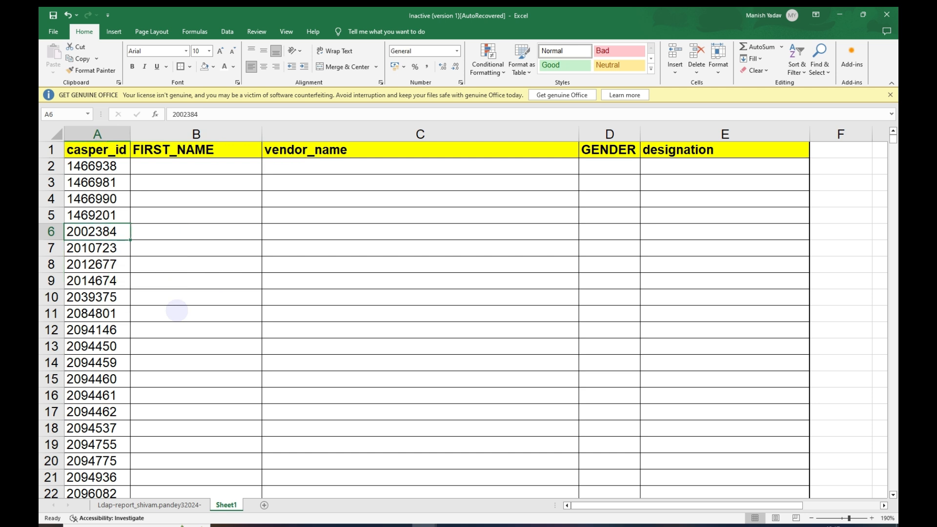
key("ctrl+space")
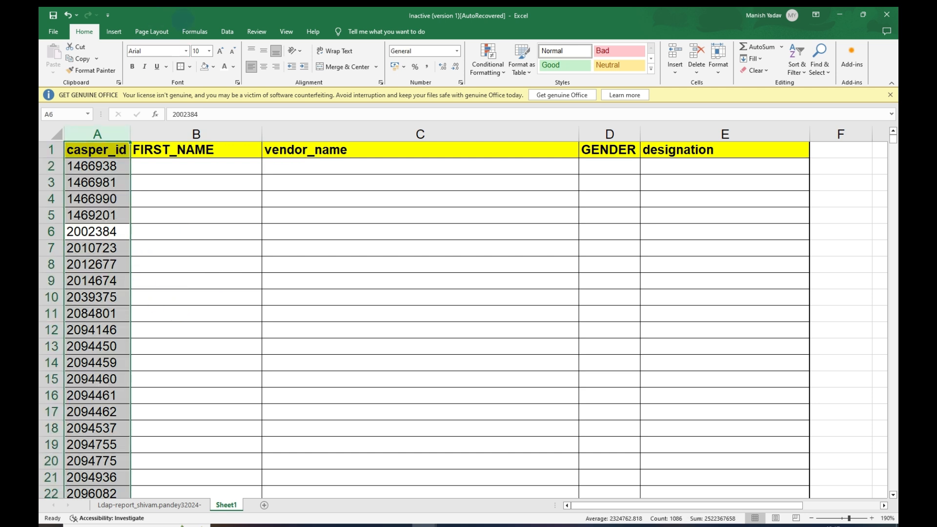
key("alt")
key("a")
key("e")
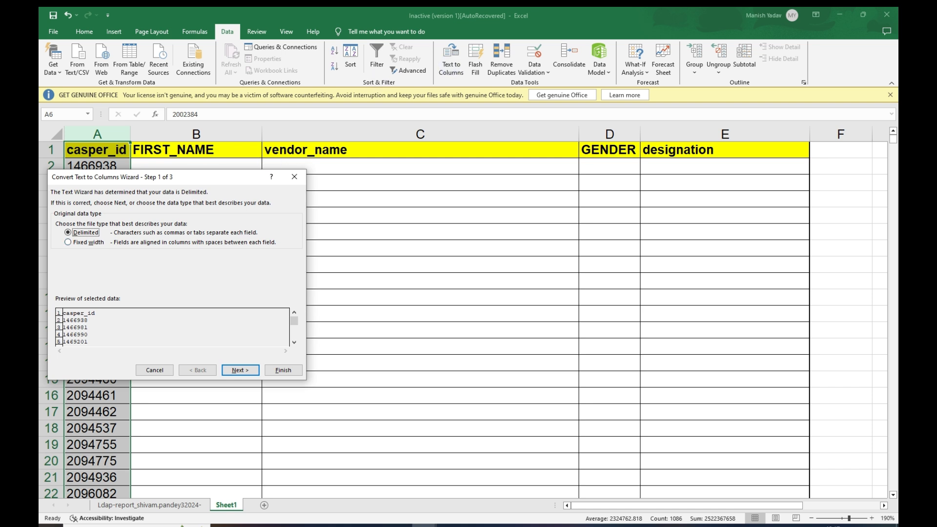
key("Return")
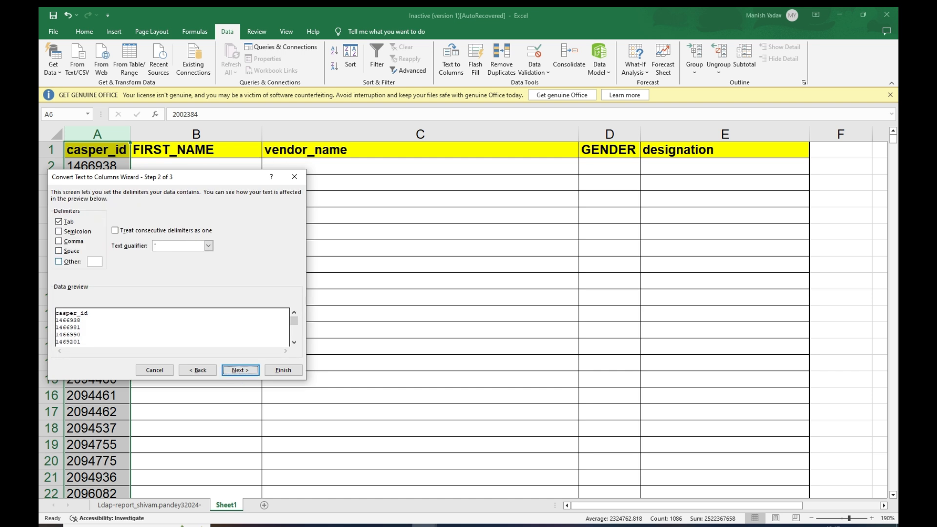
key("Return")
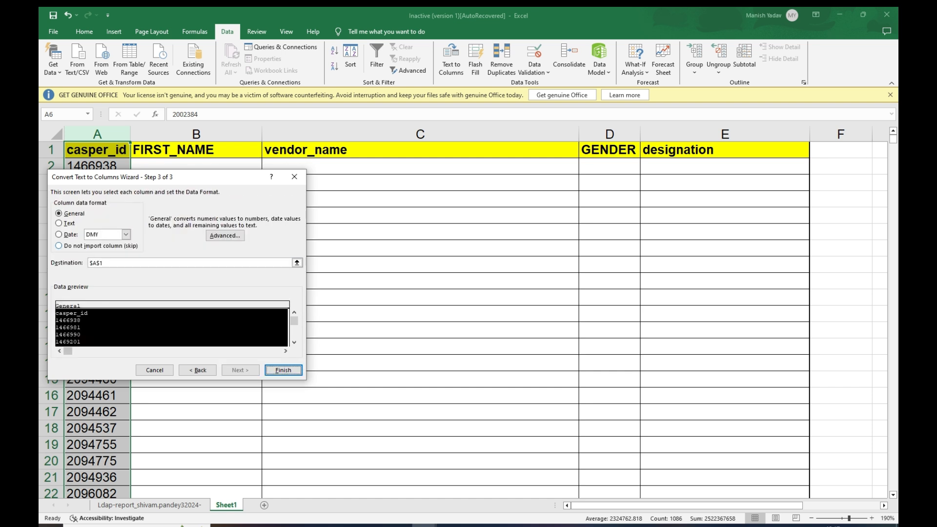
key("alt+t")
left_click(283, 369)
Inspect the error-checking options for the casper_ids stored as text in column A, applying none of them
left_click(97, 264)
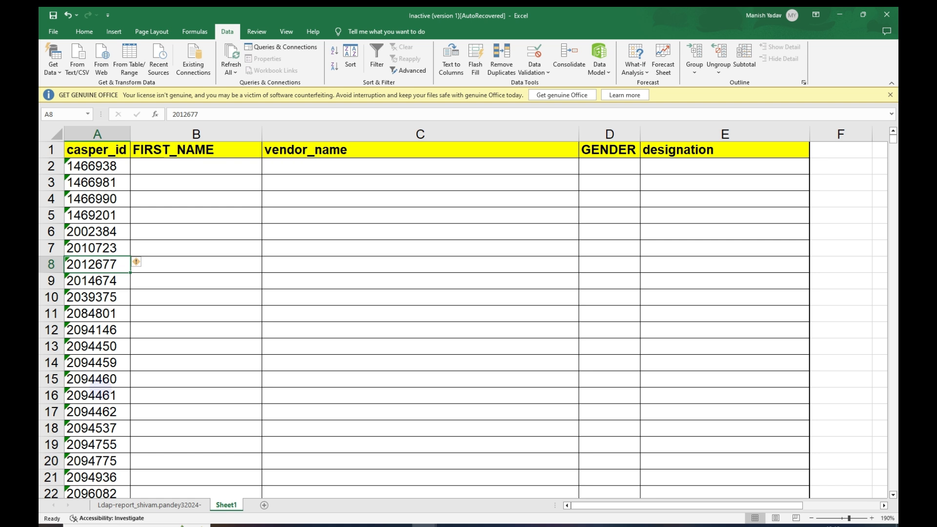
left_click(167, 242)
left_click(93, 134)
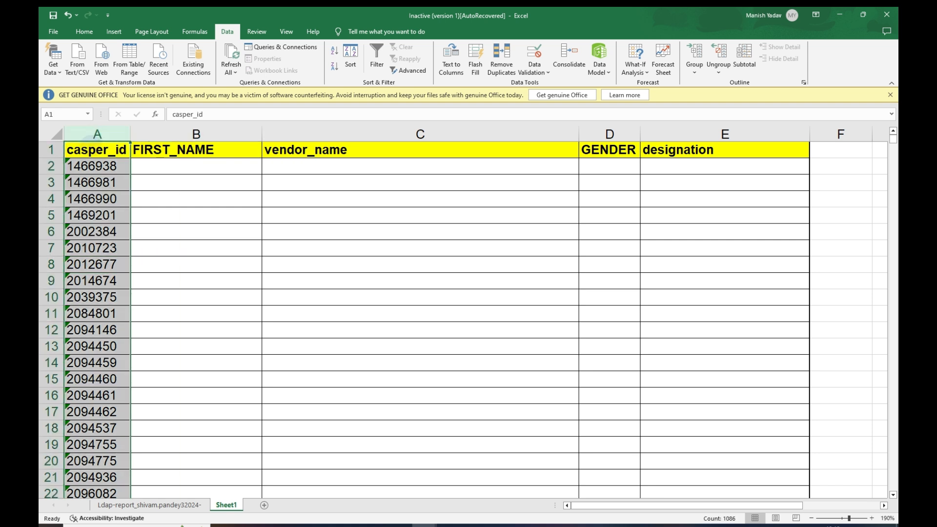
left_click(98, 167)
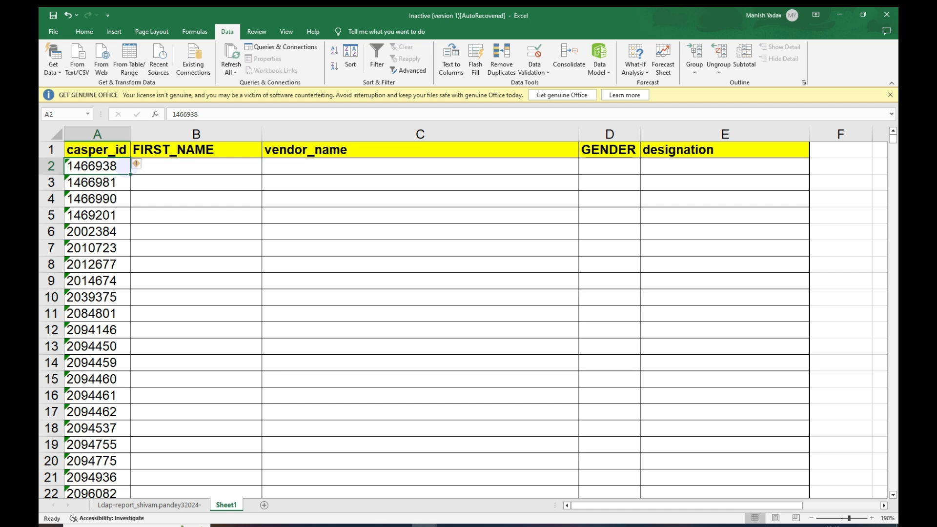
key("ctrl+shift+Down")
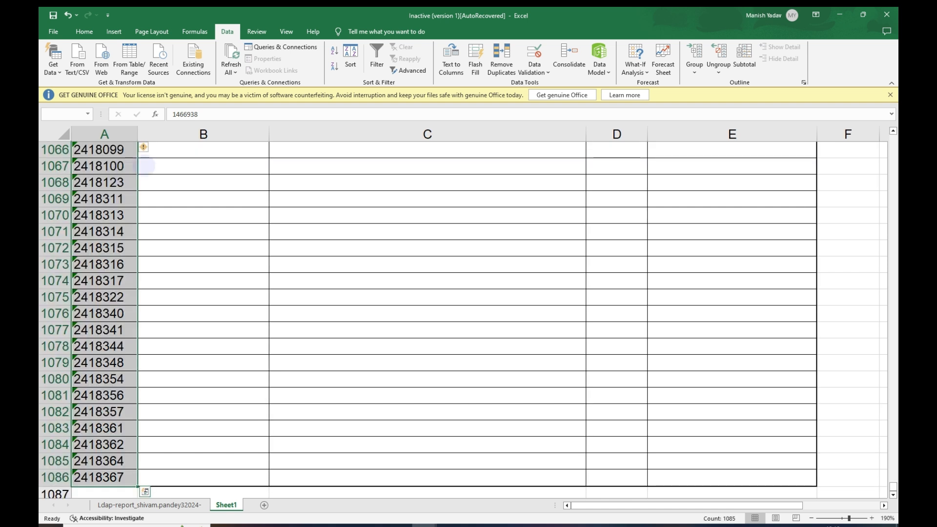
left_click(146, 148)
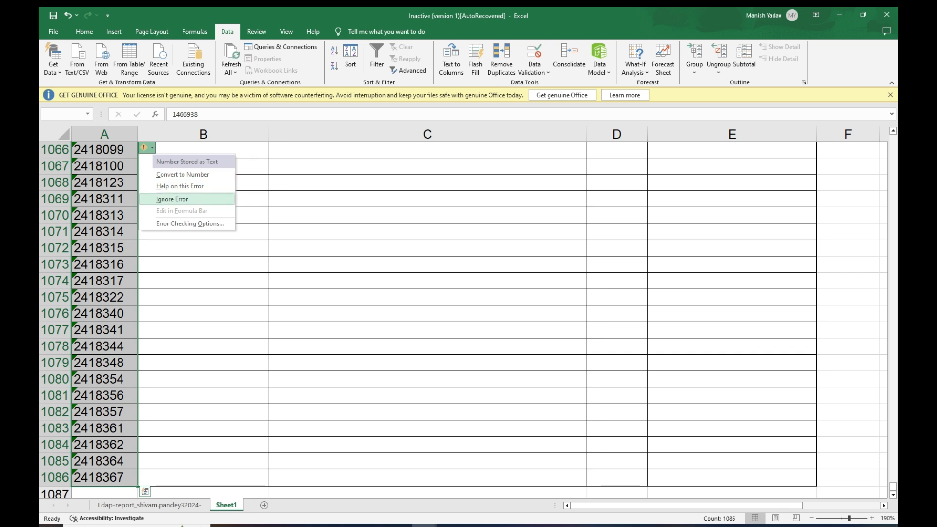
left_click(100, 248)
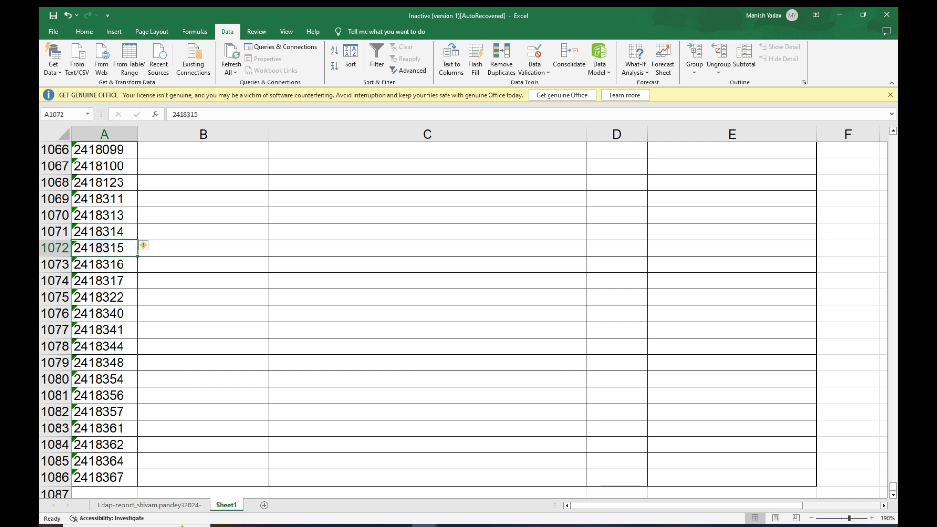
Examine the casper_id column on the Ldap report sheet for comparison with Sheet1
key("ctrl+Home")
key("ctrl+Page_Up")
key("ctrl+Up")
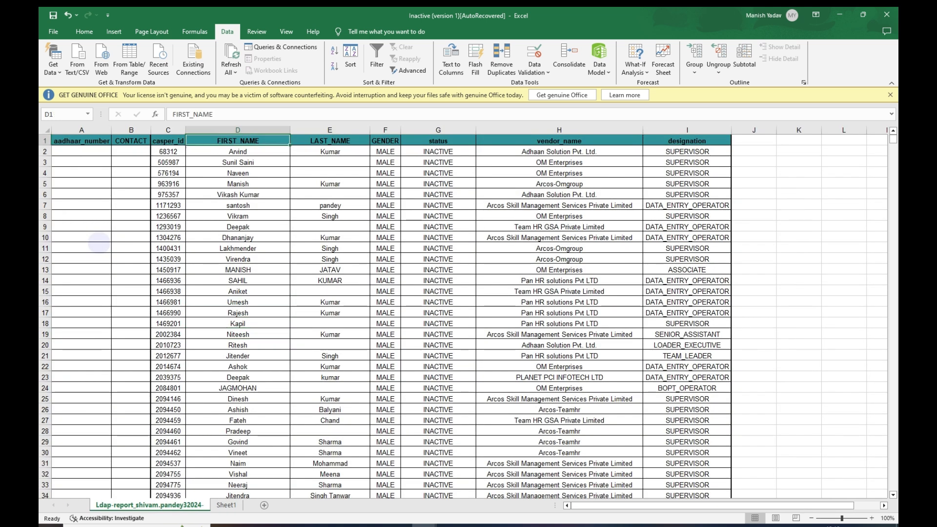
key("Left")
key("Down")
key("ctrl+shift+Down")
key("ctrl+shift+Up")
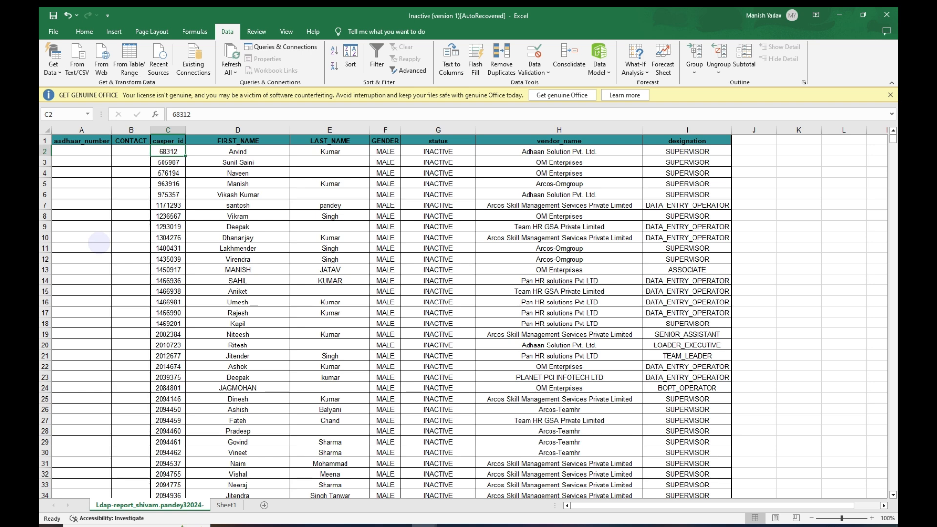
In Sheet1 cell B2, enter a VLOOKUP of A:A in columns C:D of the Ldap report sheet, with column index 2 and range lookup 0
key("ctrl+Page_Down")
key("Right")
key("Down")
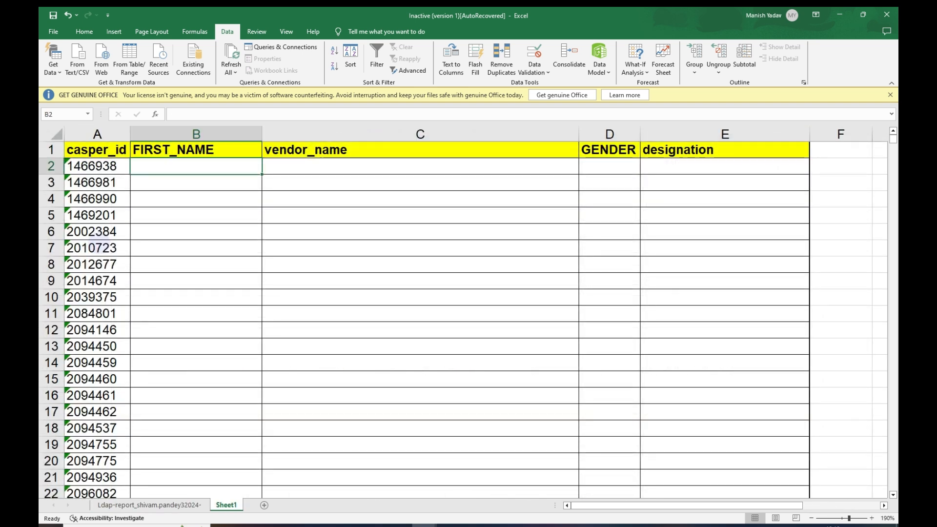
type("=vl")
key("Tab")
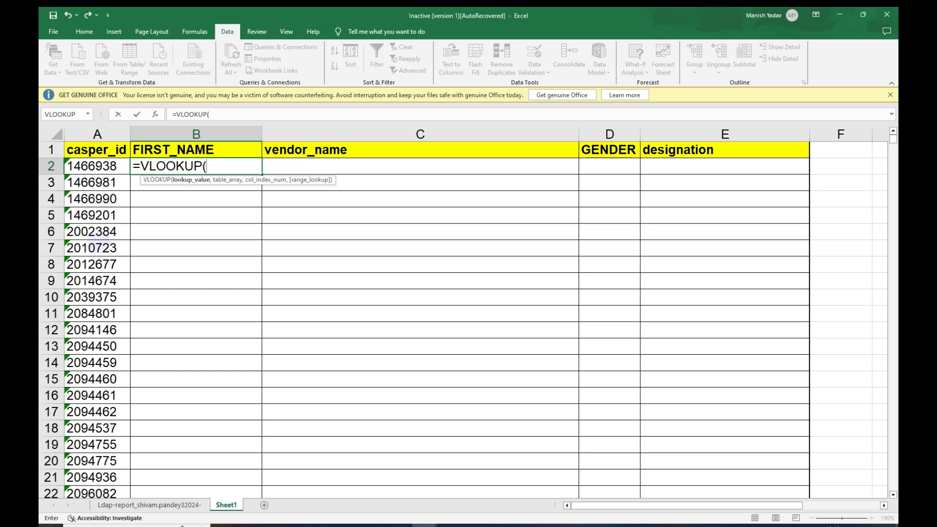
key("Left")
key("ctrl+space")
type(",")
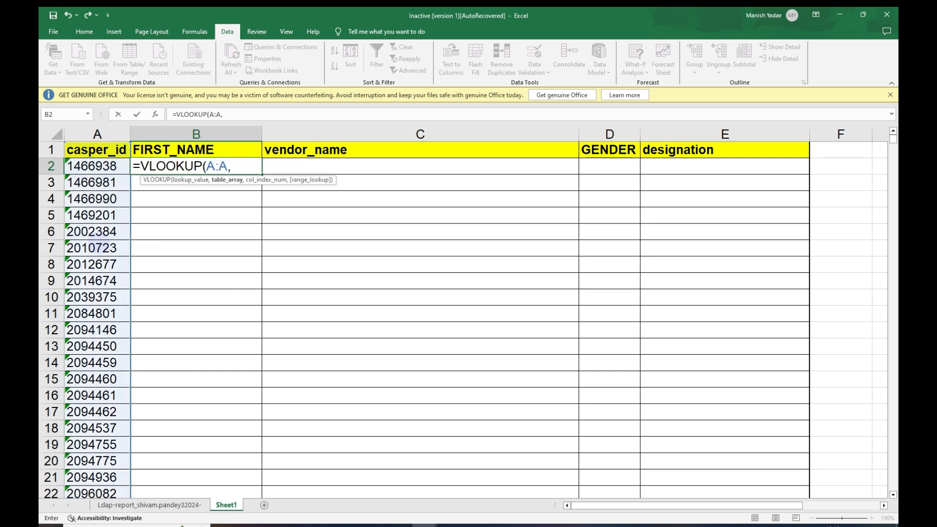
key("ctrl+Page_Up")
left_click_drag(167, 130, 287, 130)
type(",2,0")
key("Return")
Copy the VLOOKUP formula from B2 down the FIRST_NAME column to the last casper_id row
key("Up")
key("ctrl+c")
key("Left")
key("ctrl+Down")
key("Right")
key("ctrl+shift+Up")
key("ctrl+v")
key("ctrl+Up")
key("Down")
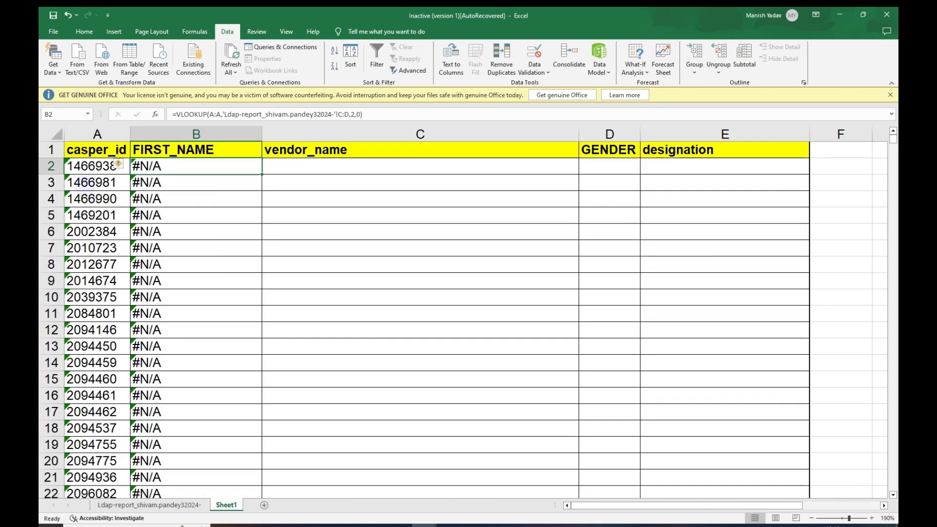
Examine the text-stored casper_ids in column A beside the FIRST_NAME lookup results
left_click(85, 183)
left_click_drag(88, 280, 88, 297)
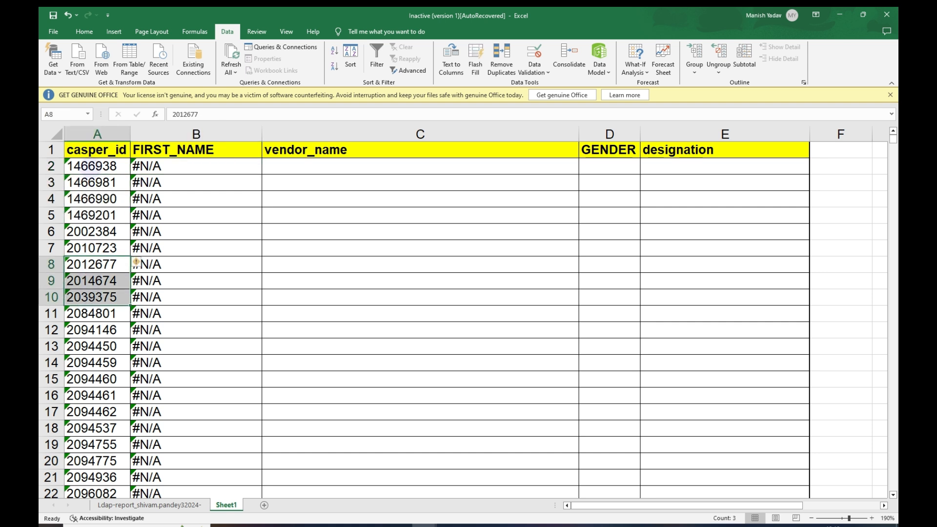
left_click(91, 167)
left_click_drag(91, 166, 91, 280)
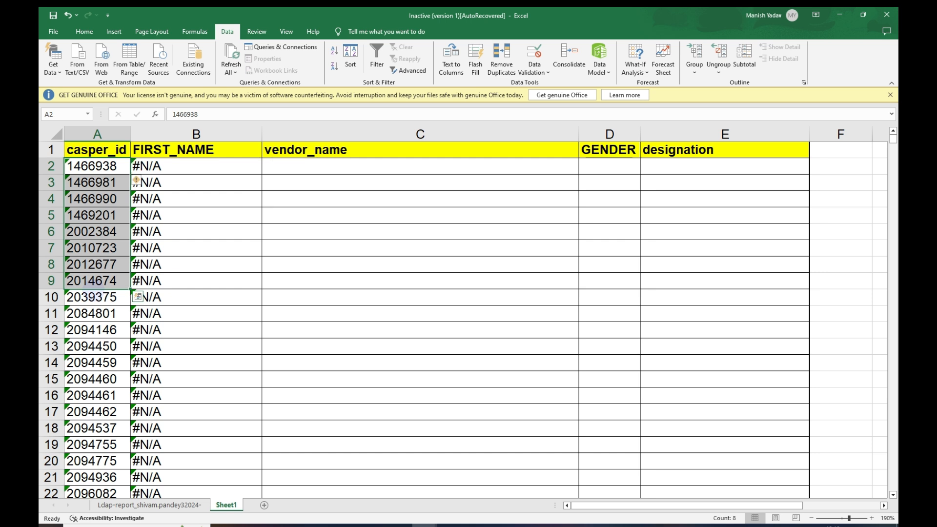
key("Down")
key("Down")
key("Down")
key("Down")
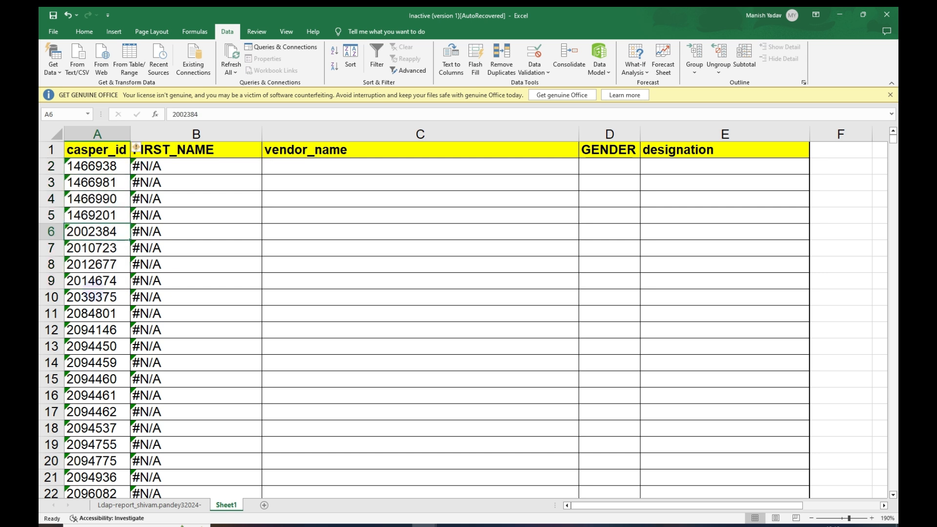
key("ctrl+space")
key("alt")
key("a")
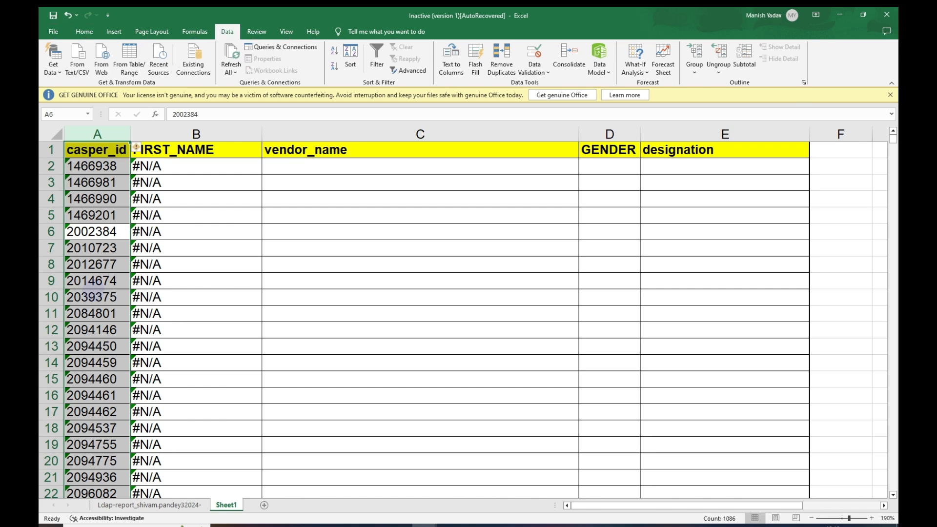
key("e")
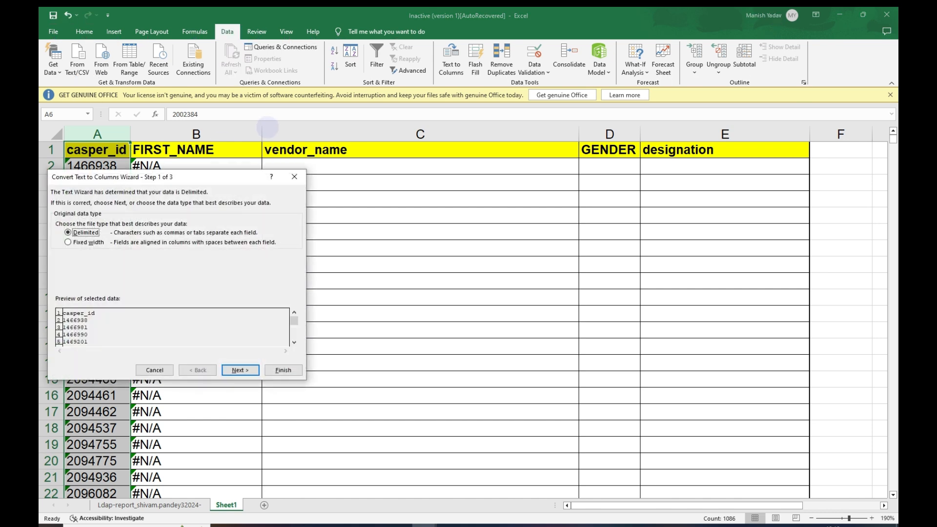
left_click(294, 177)
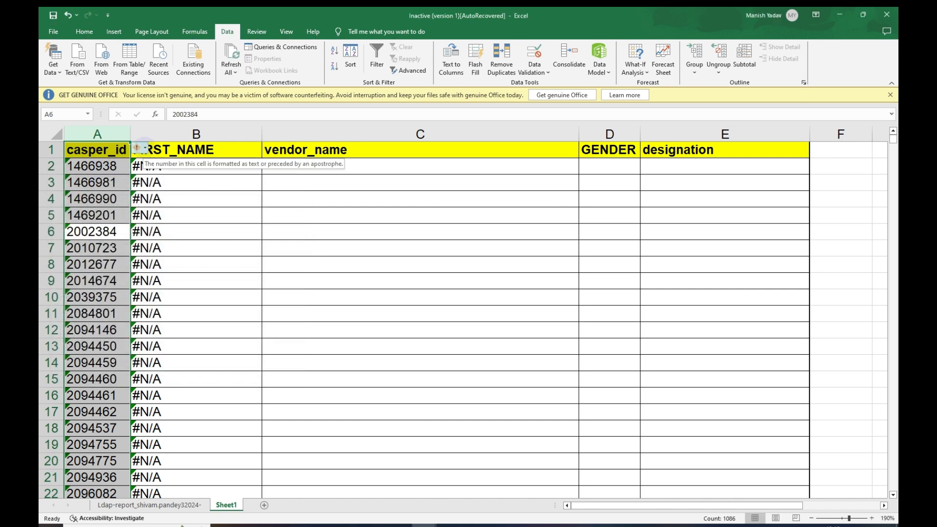
Convert the casper_id column A to General with Text to Columns and select A3:A13 to check the converted values
left_click(83, 216)
key("ctrl+space")
key("alt")
key("a")
key("e")
key("Return")
key("Return")
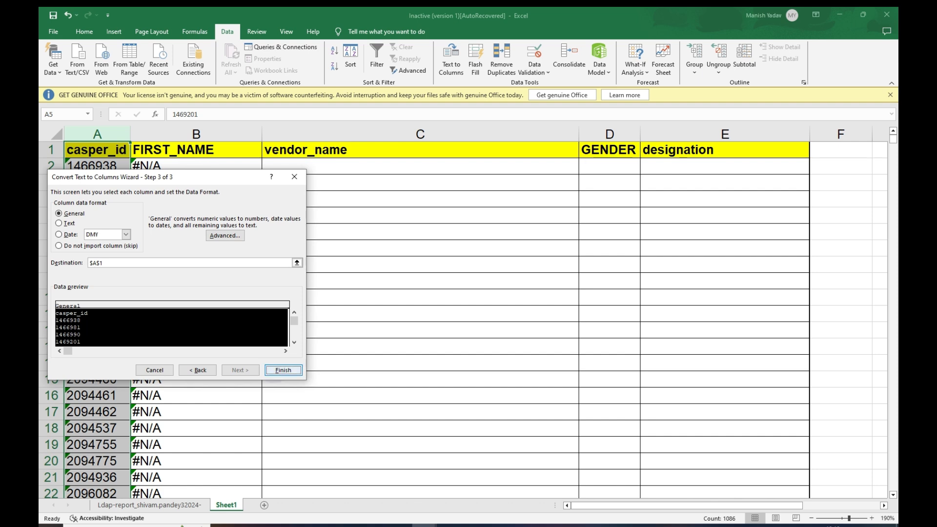
left_click(274, 370)
left_click_drag(93, 185, 95, 346)
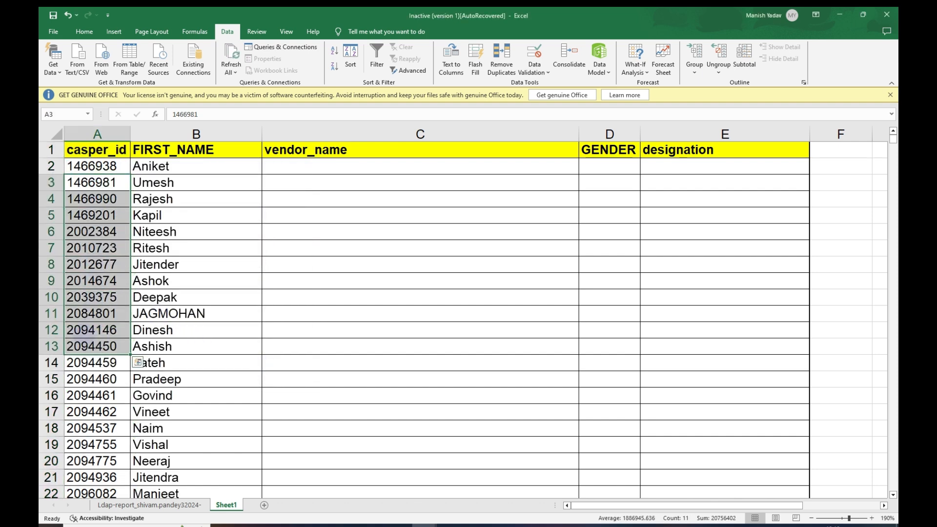
Review the FIRST_NAME lookup results in B3:B13 and the aadhaar_number and CONTACT columns of the Ldap report sheet
left_click_drag(197, 184, 202, 345)
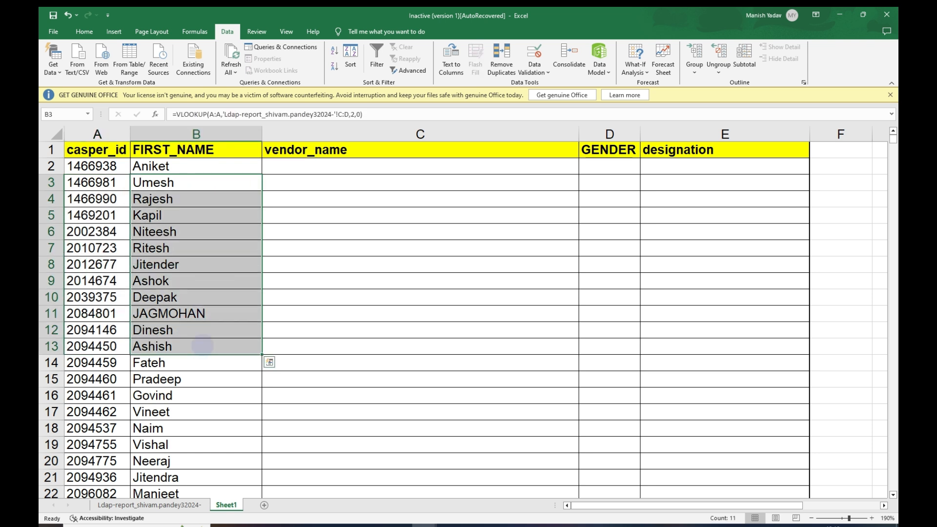
left_click(318, 247)
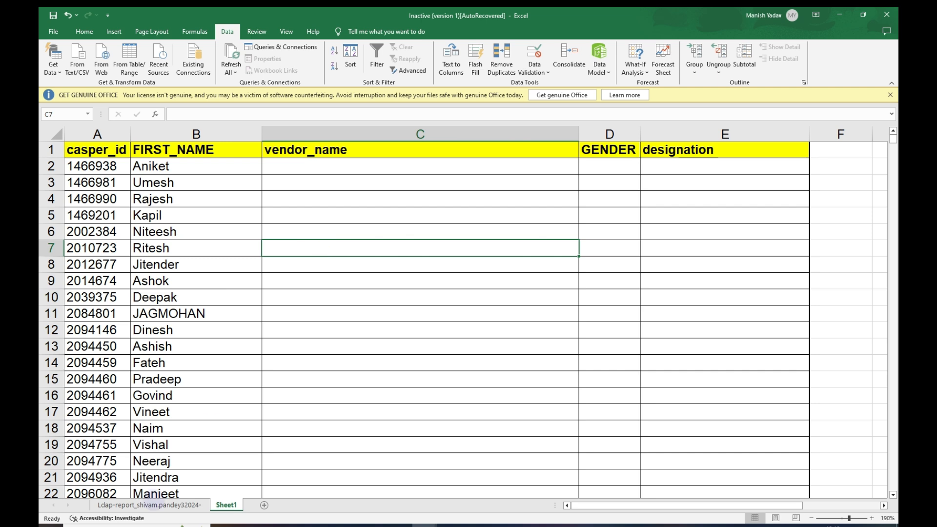
left_click(158, 505)
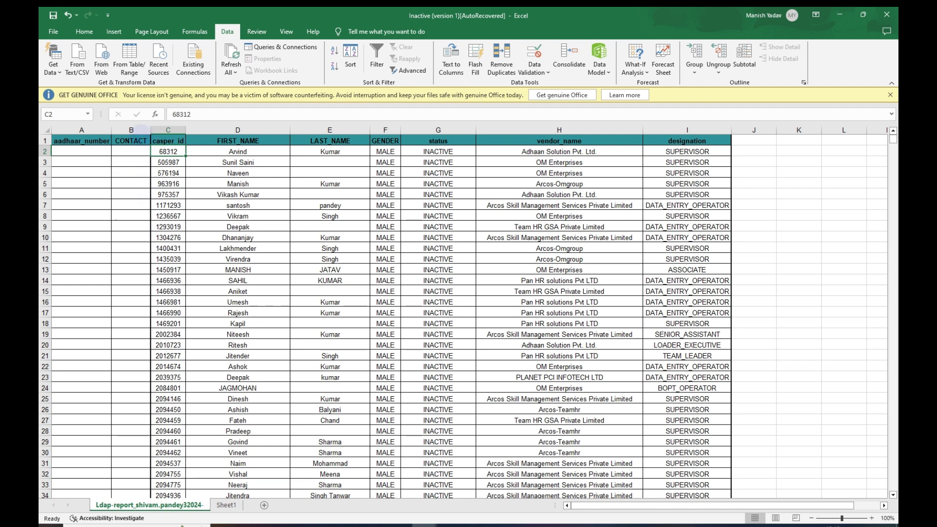
left_click_drag(133, 130, 81, 130)
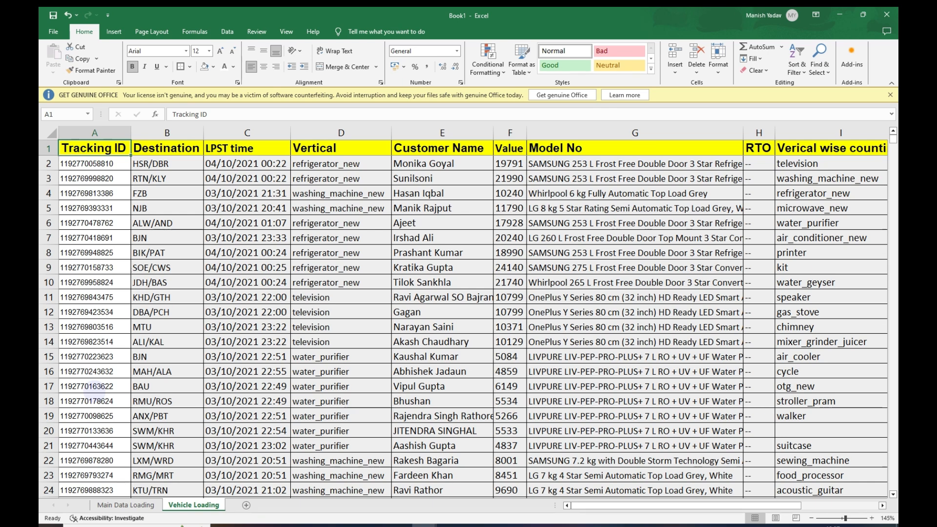
In the Book1 workbook, select all Tracking IDs on the Vehicle Loading sheet from A2 down to check their count
key("Down")
key("Up")
key("Down")
key("ctrl+shift+Down")
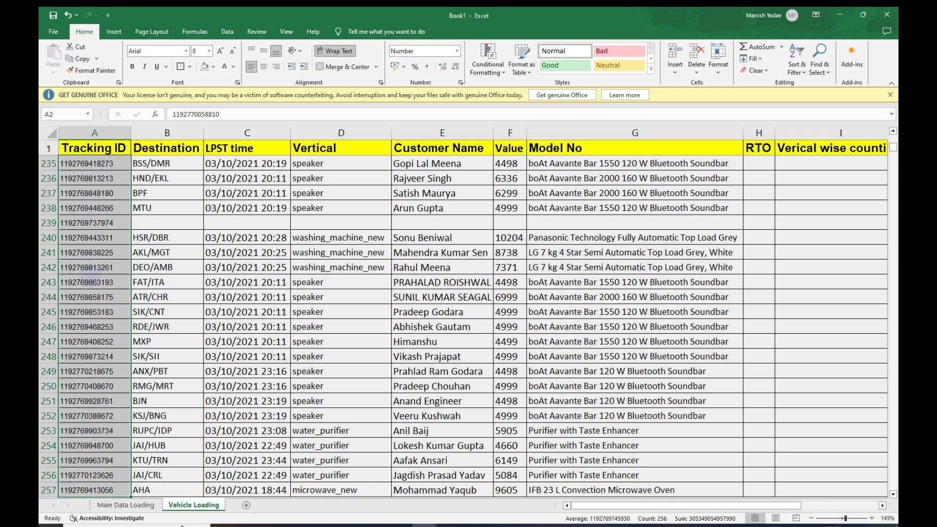
left_click(92, 445)
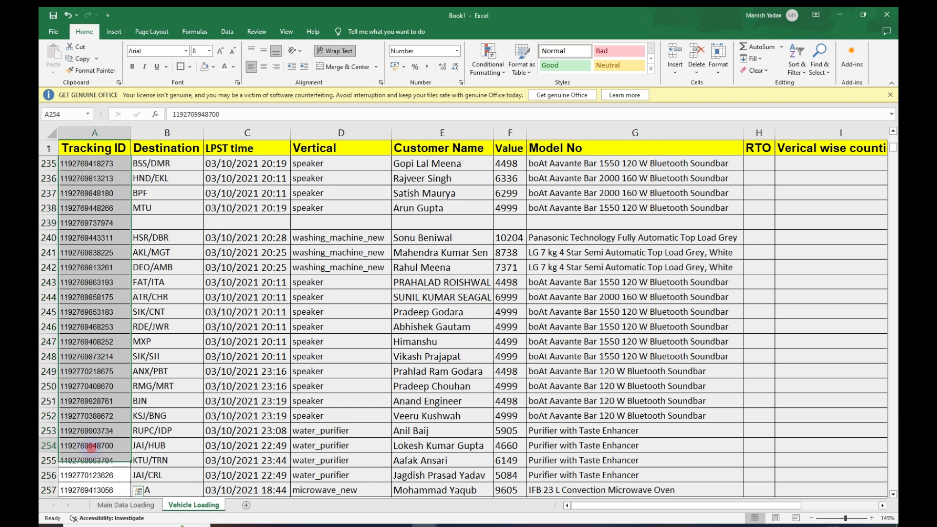
Select all Tracking Ids from A2 down on the Main Data Loading sheet and compare their count with Vehicle Loading
left_click(122, 504)
left_click(125, 367)
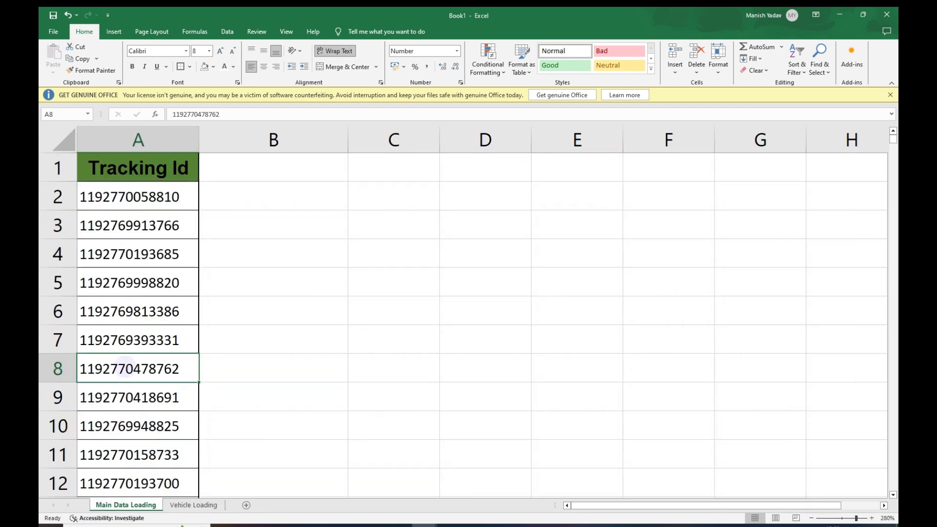
key("ctrl+Home")
key("Down")
key("ctrl+shift+Down")
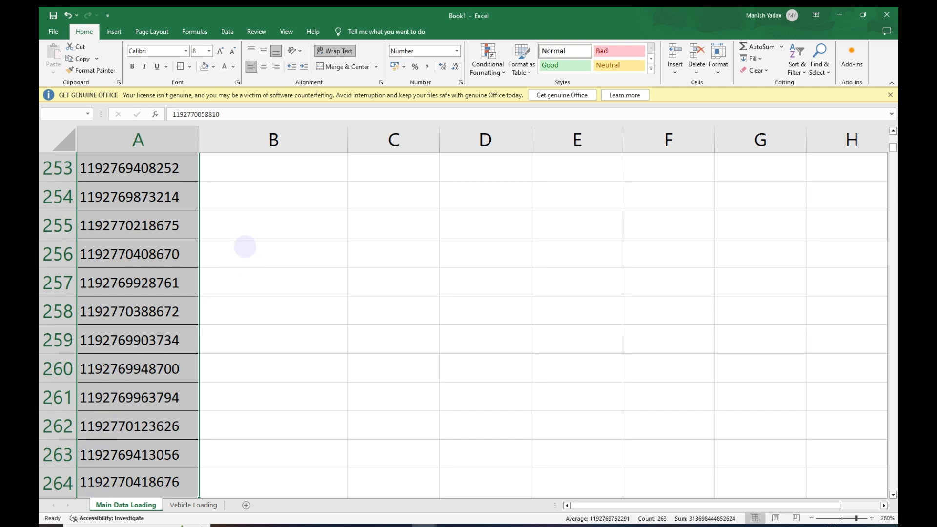
left_click(246, 246)
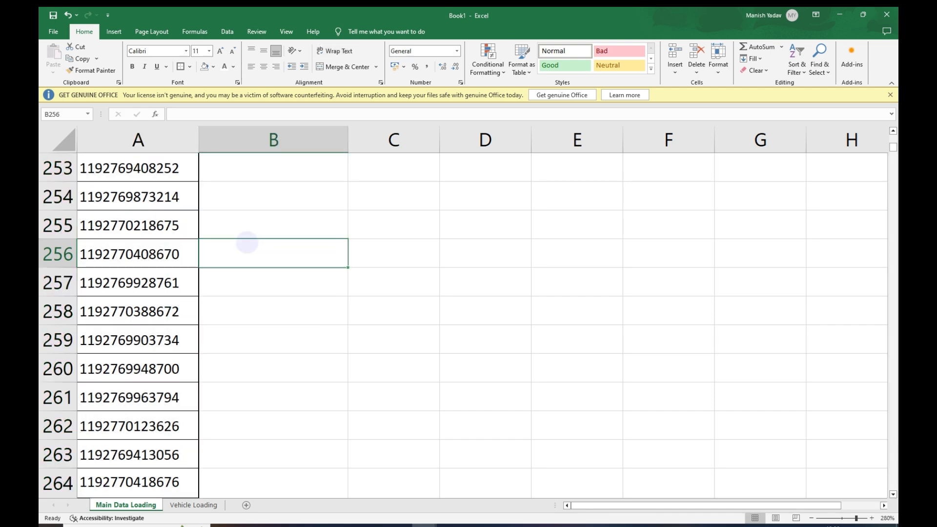
key("ctrl+Page_Down")
key("ctrl+Home")
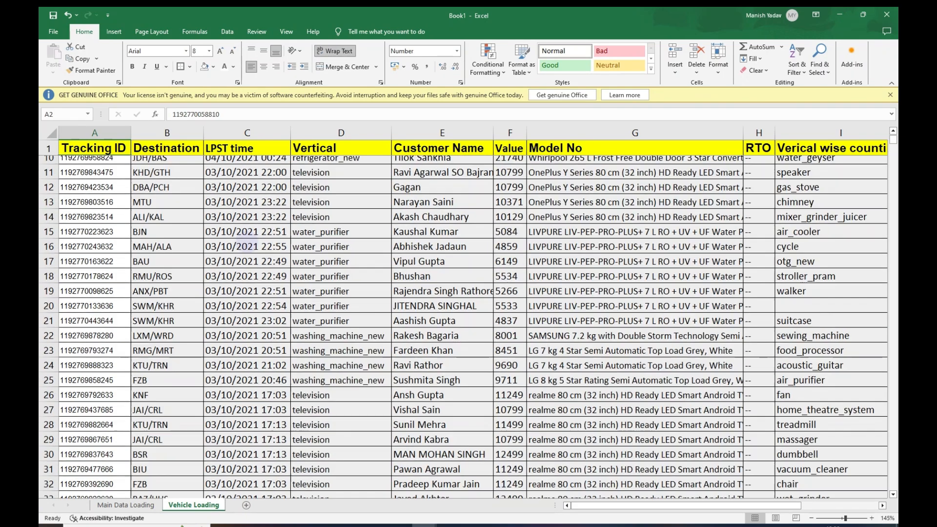
key("ctrl+shift+Down")
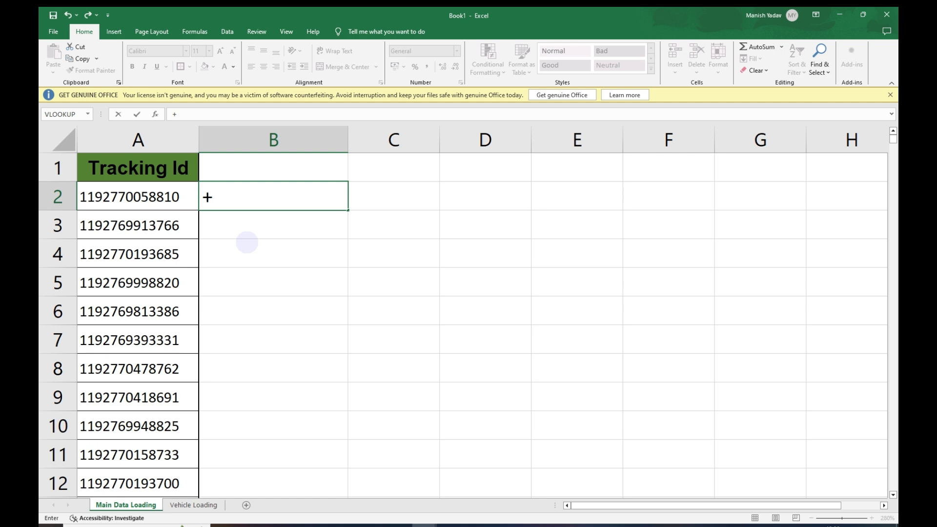
Calculate 263-256 in cell B2 of the Main Data Loading sheet and clear the cell
type("263-256")
key("Return")
key("Up")
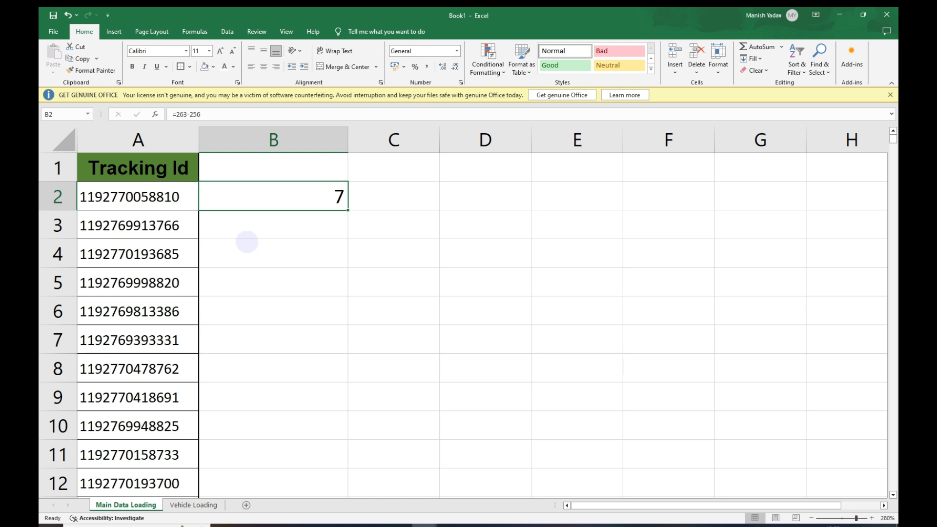
key("Delete")
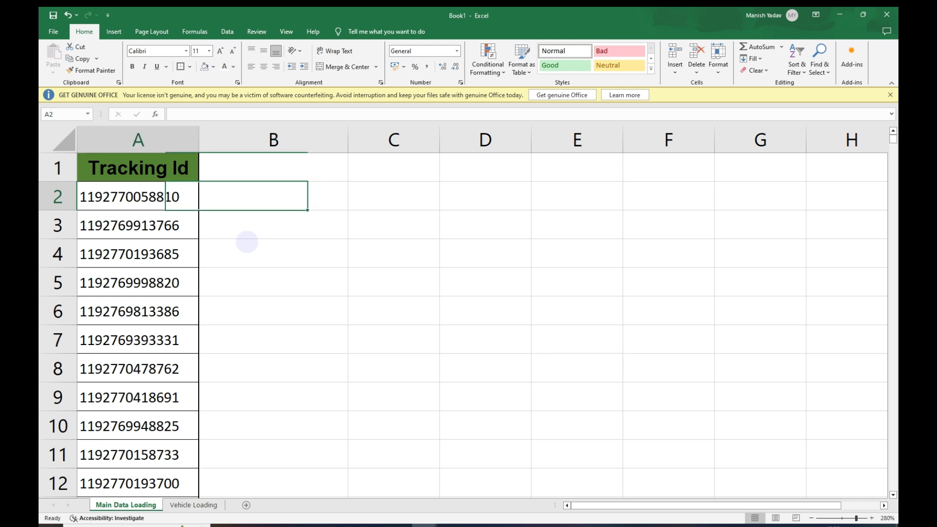
Compare the Tracking ID columns of the Main Data Loading and Vehicle Loading sheets
key("Left")
key("ctrl+a")
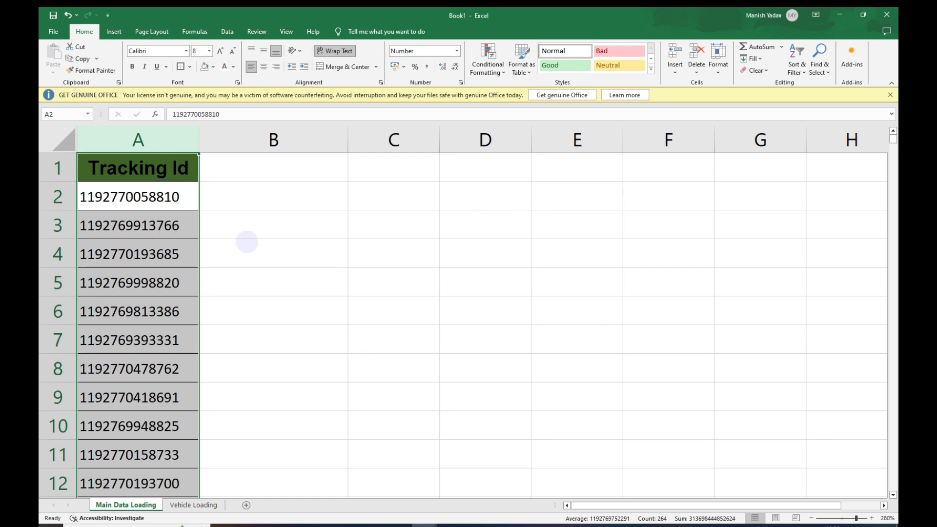
key("ctrl+Page_Down")
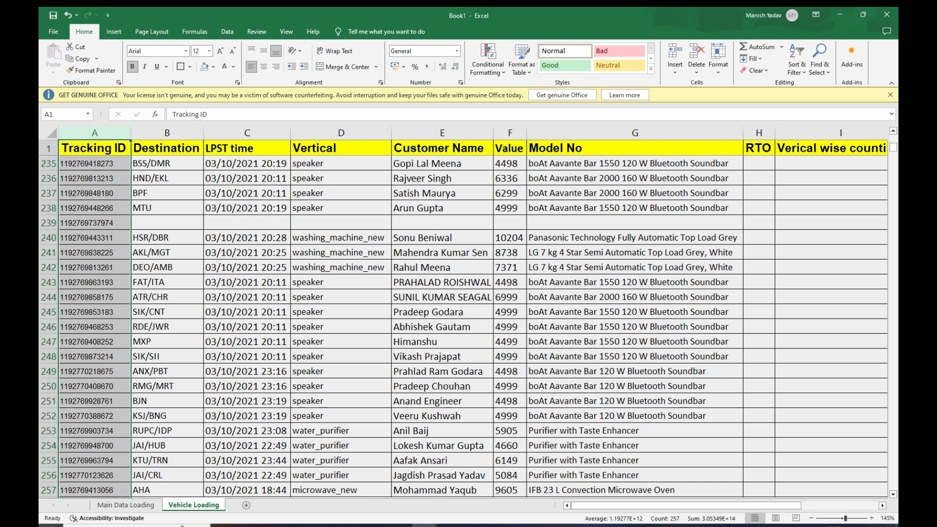
key("ctrl+Page_Up")
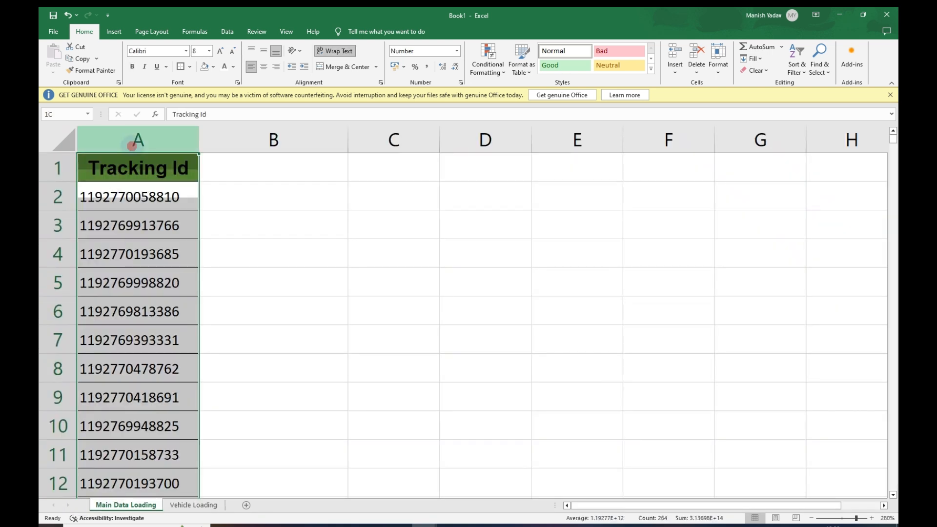
left_click(99, 137)
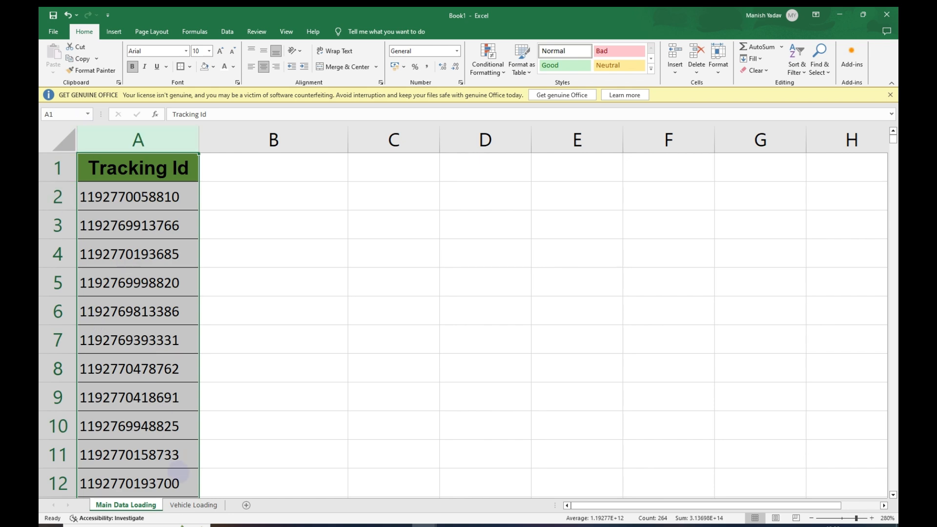
left_click(193, 505)
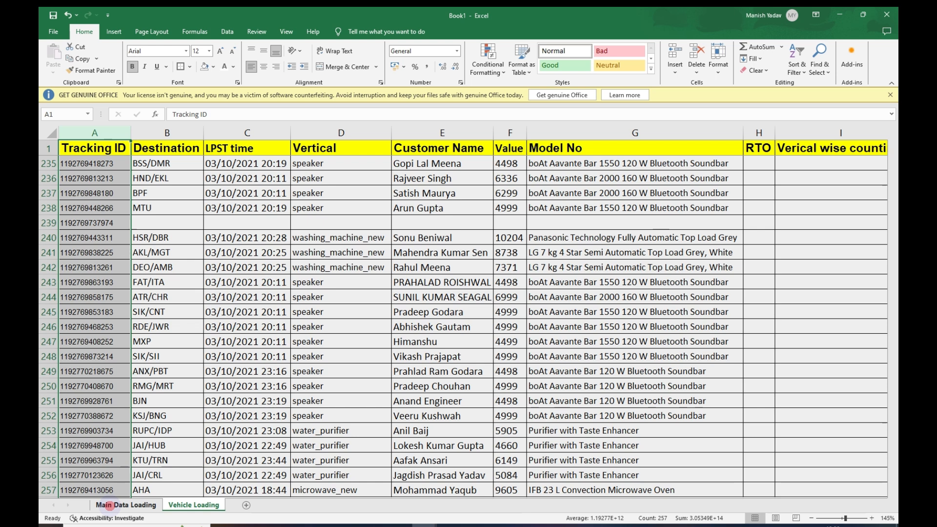
left_click(125, 505)
Enter the placeholder header fdsfs in cell B1 of the Main Data Loading sheet
left_click(225, 187)
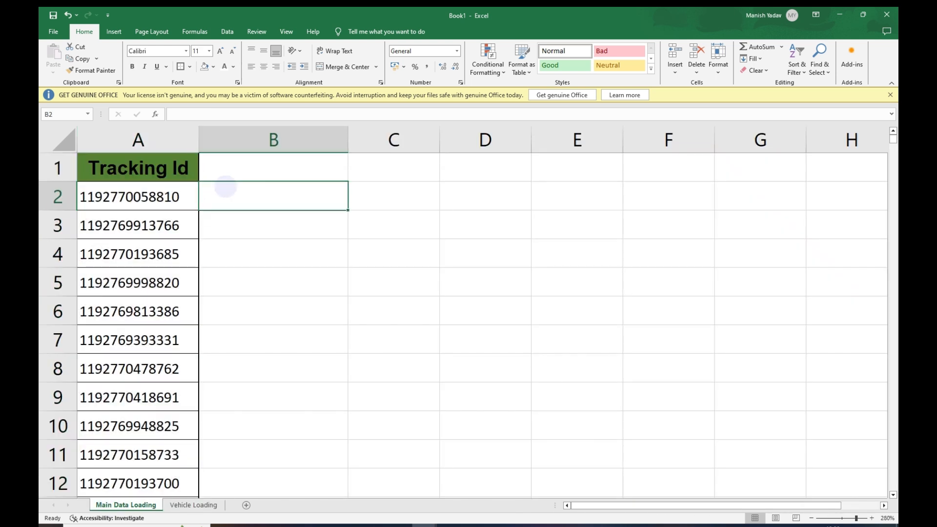
key("Up")
type("fdsfs")
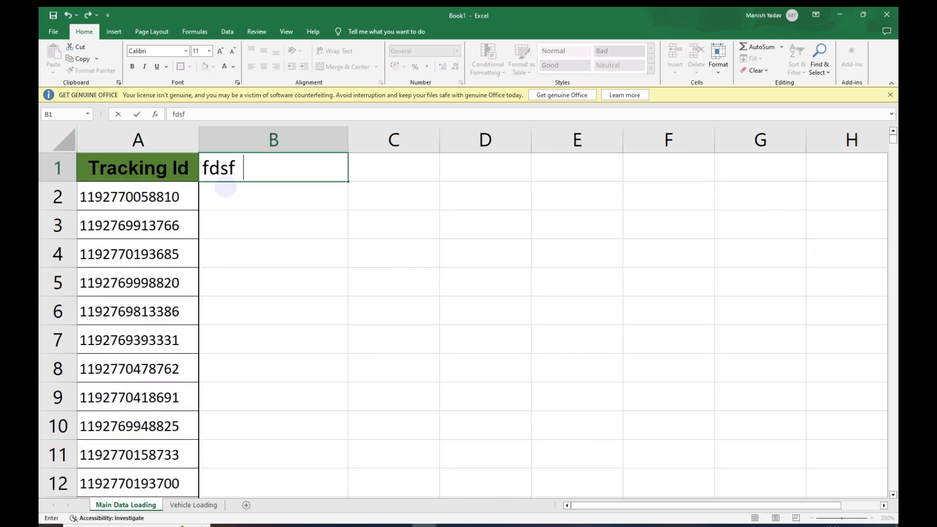
key("Return")
In B2, enter a VLOOKUP of A2 in column A:A of the Vehicle Loading sheet, with column index 1 and range lookup 0
type("=VLOOKUP(")
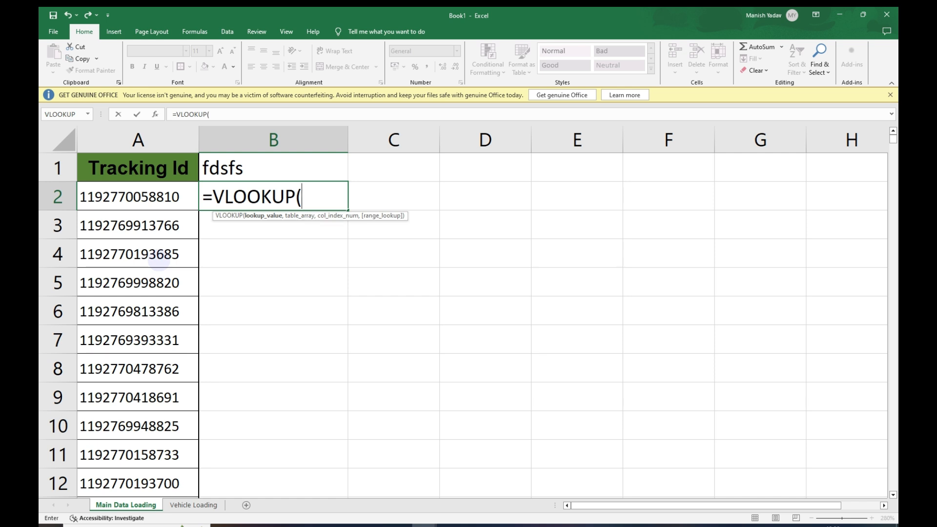
left_click(126, 141)
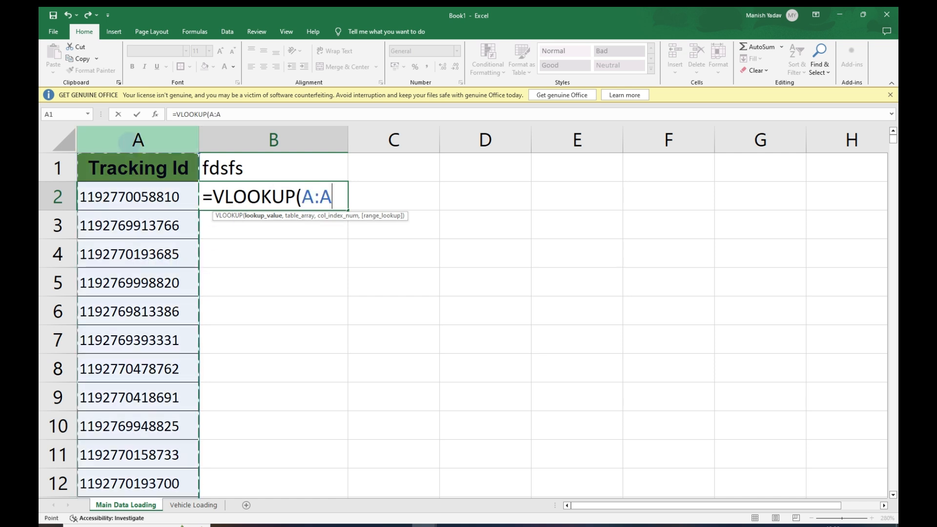
left_click(128, 205)
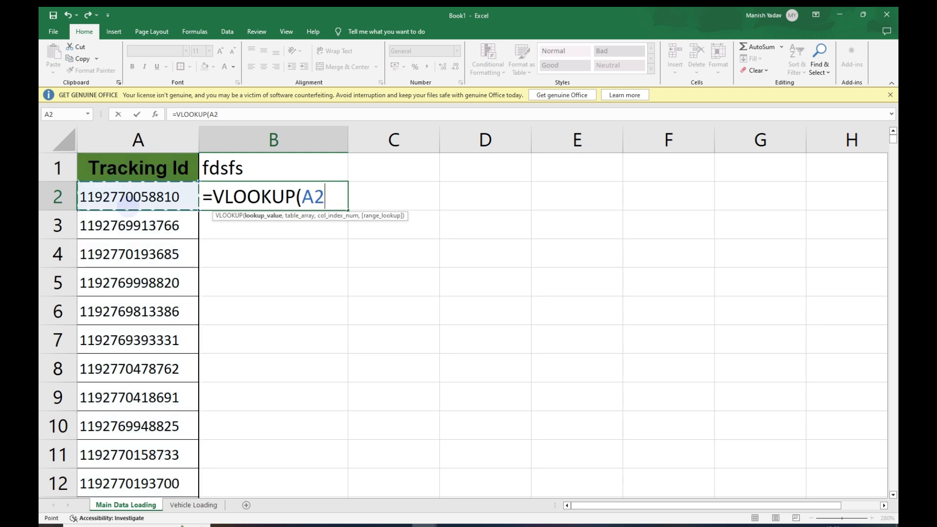
type(",")
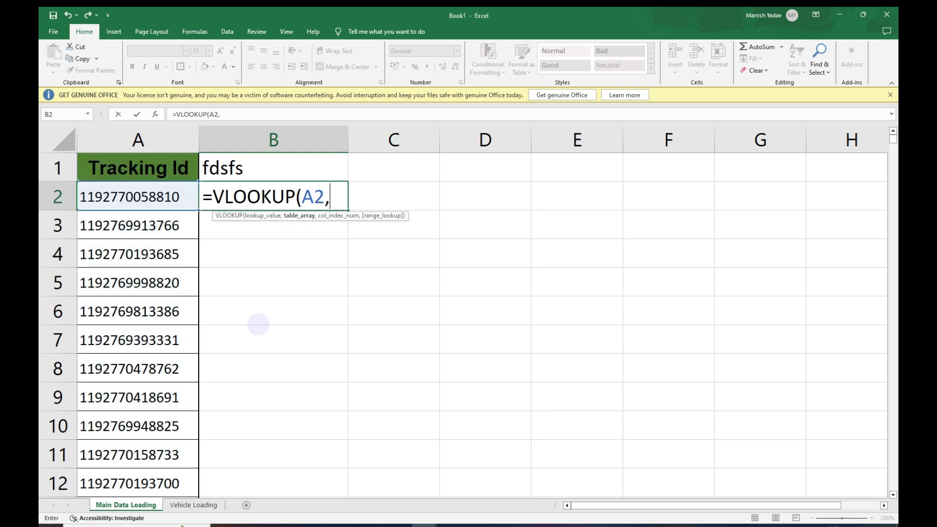
left_click(193, 505)
left_click(94, 132)
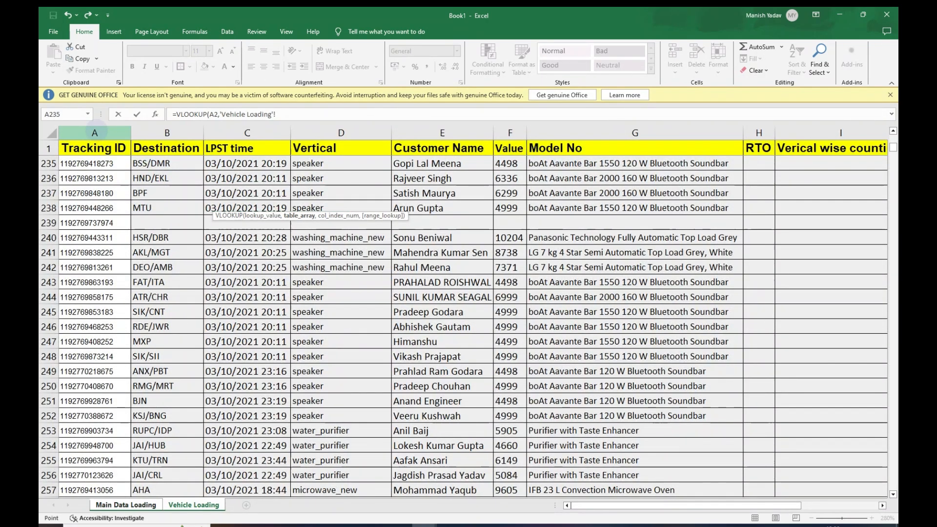
type(",")
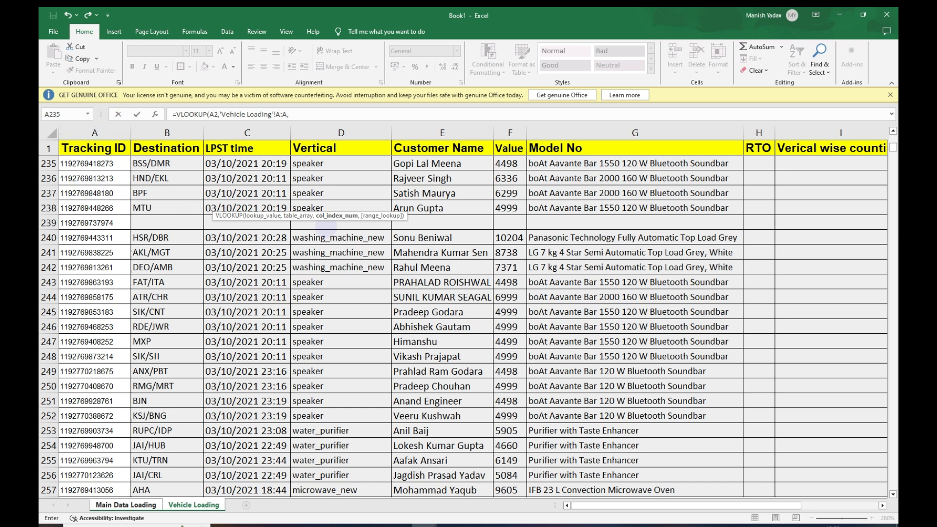
type("1,")
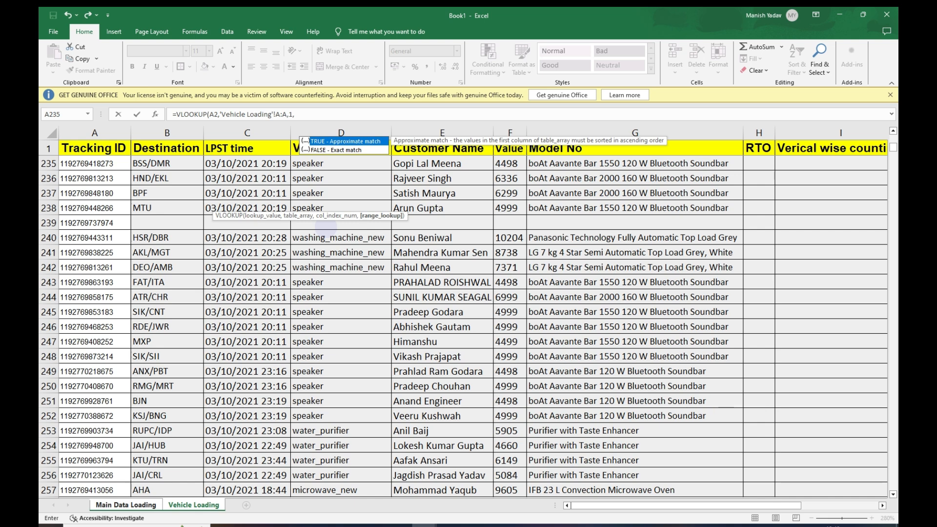
type("0")
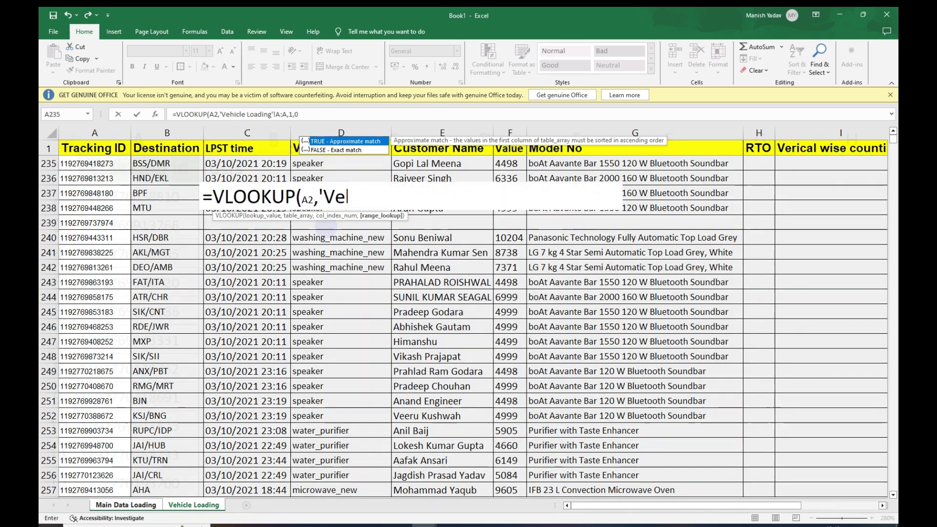
key("Return")
Copy the VLOOKUP formula from B2 down column B to the last Tracking Id in row 264
key("ctrl+c")
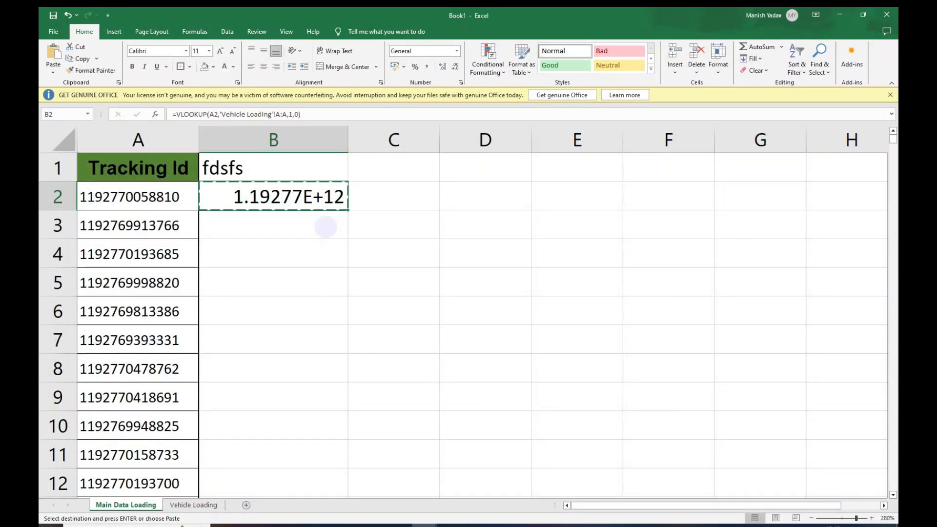
key("Left")
key("ctrl+Down")
key("Right")
key("ctrl+shift+Up")
key("Return")
key("Up")
key("ctrl+c")
key("Left")
key("ctrl+Down")
key("Right")
key("ctrl+v")
key("ctrl+shift+Up")
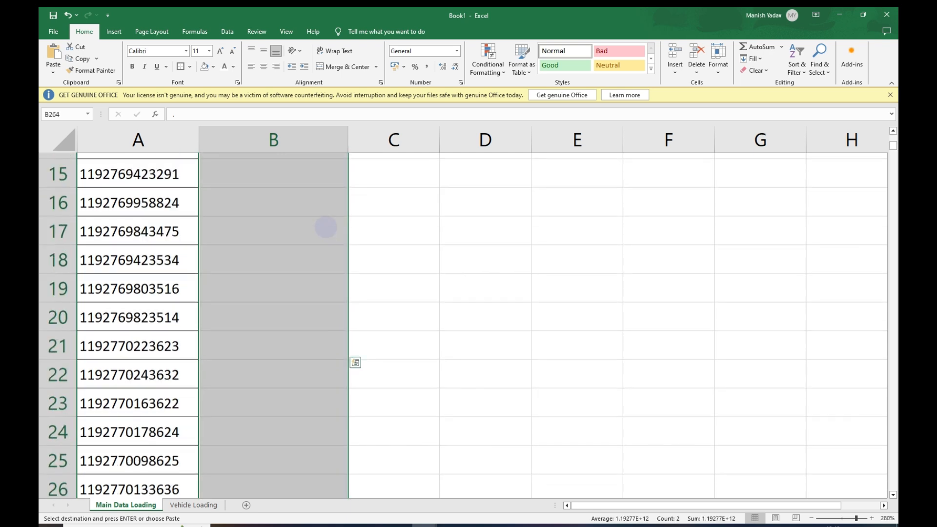
key("Return")
key("Left")
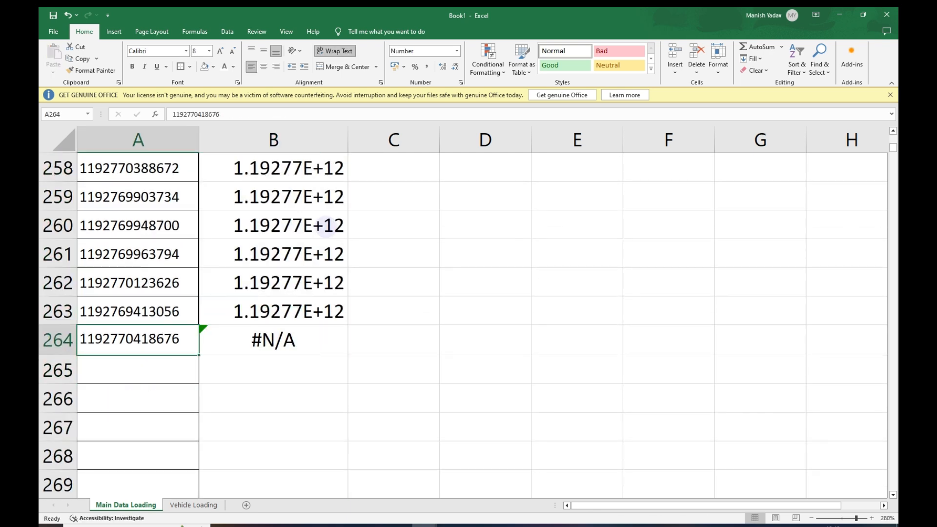
Format column B as Number with 0 decimal places so the looked-up Tracking IDs display in full
key("Up")
key("Right")
key("ctrl+space")
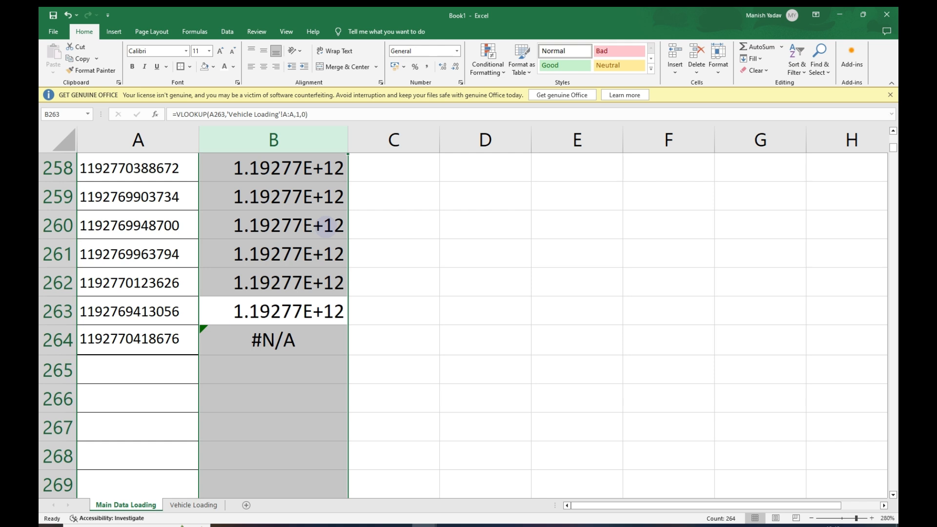
key("ctrl+1")
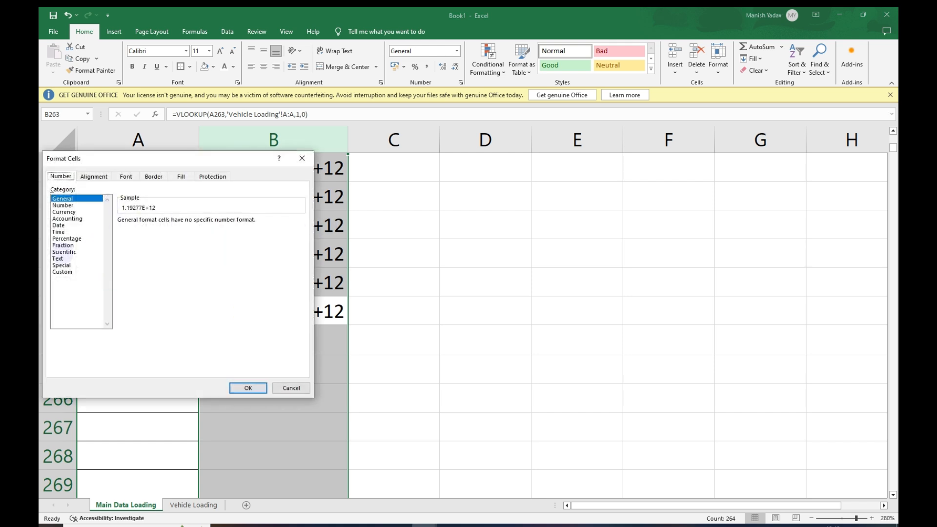
left_click(62, 272)
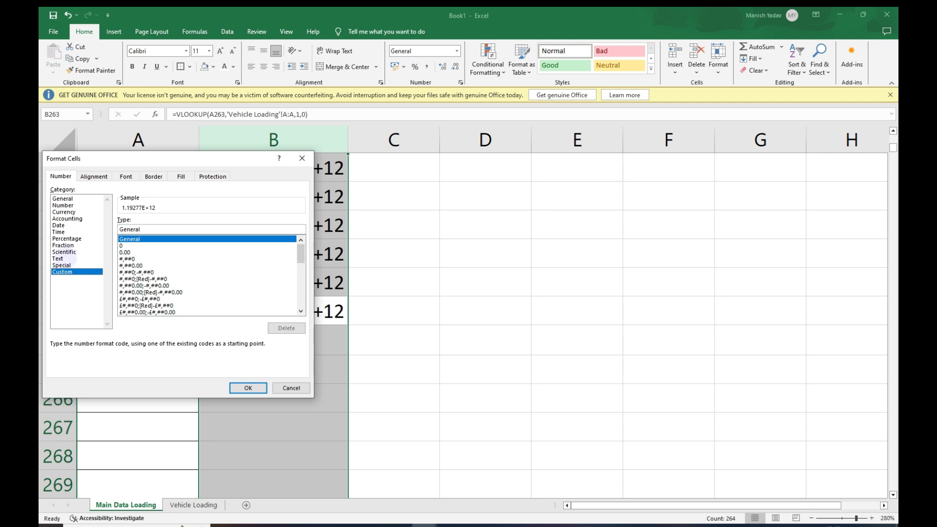
left_click(62, 205)
left_click(172, 221)
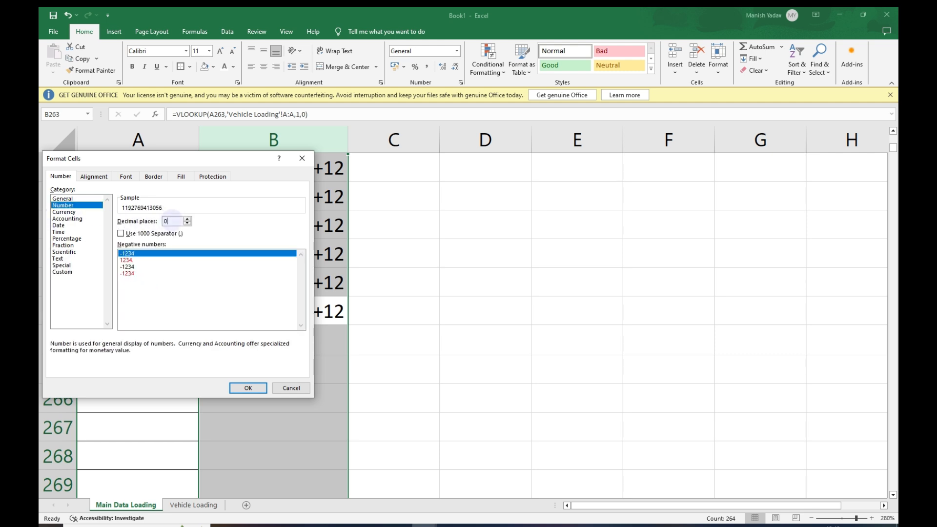
key("Return")
key("ctrl+Up")
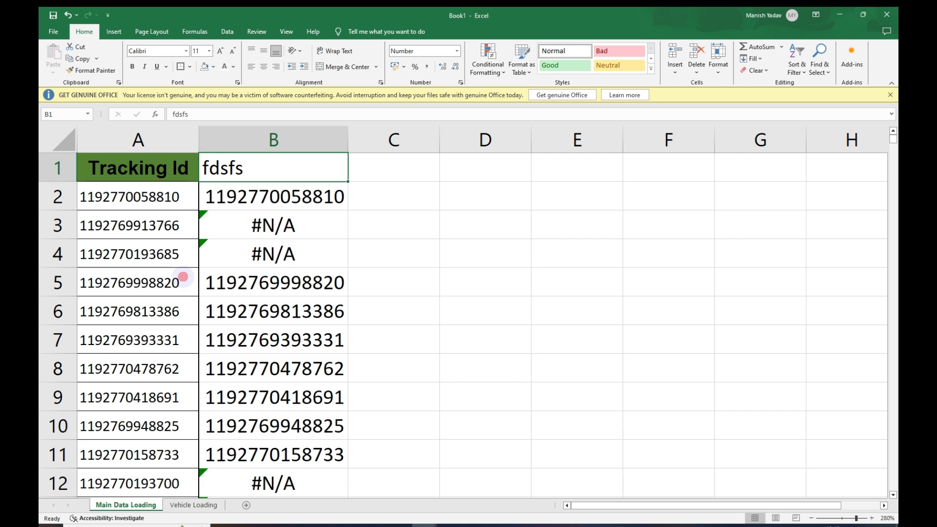
Add a filter to the header row and filter the fdsfs column to show only #N/A
left_click(184, 279)
left_click_drag(131, 228, 226, 219)
left_click(241, 172)
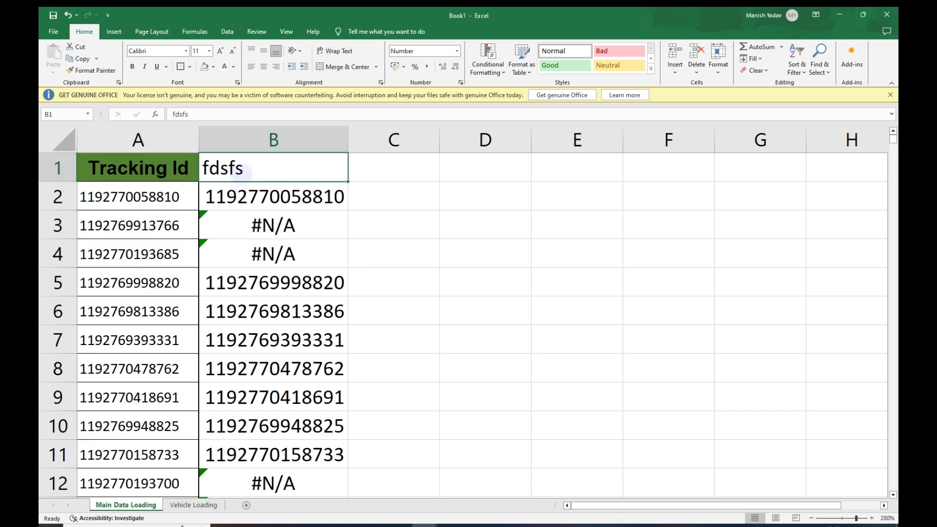
key("alt+Down")
key("Down")
key("Down")
key("Down")
key("Down")
key("Down")
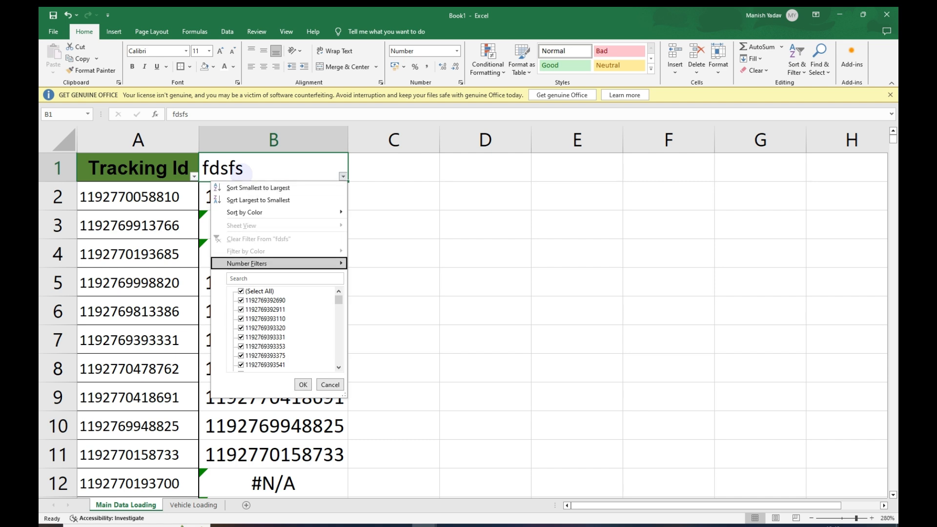
key("Down")
key("space")
key("End")
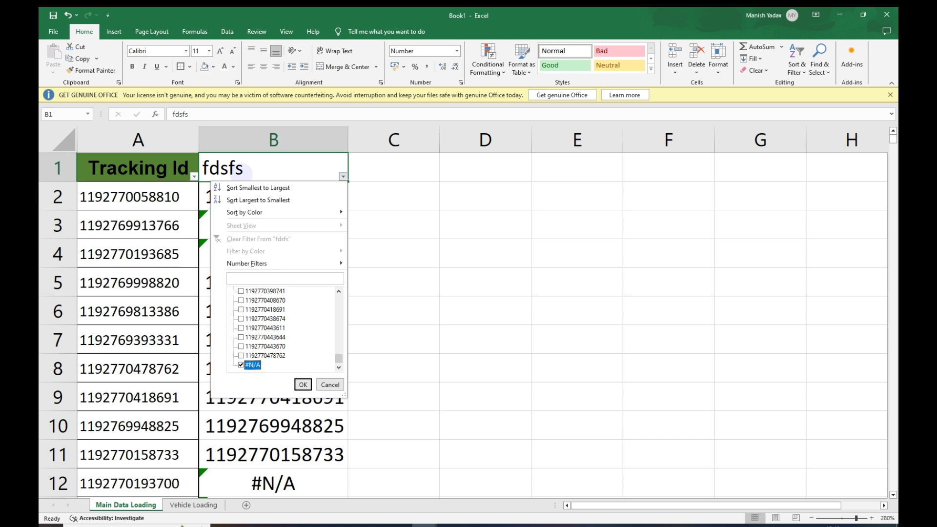
key("Return")
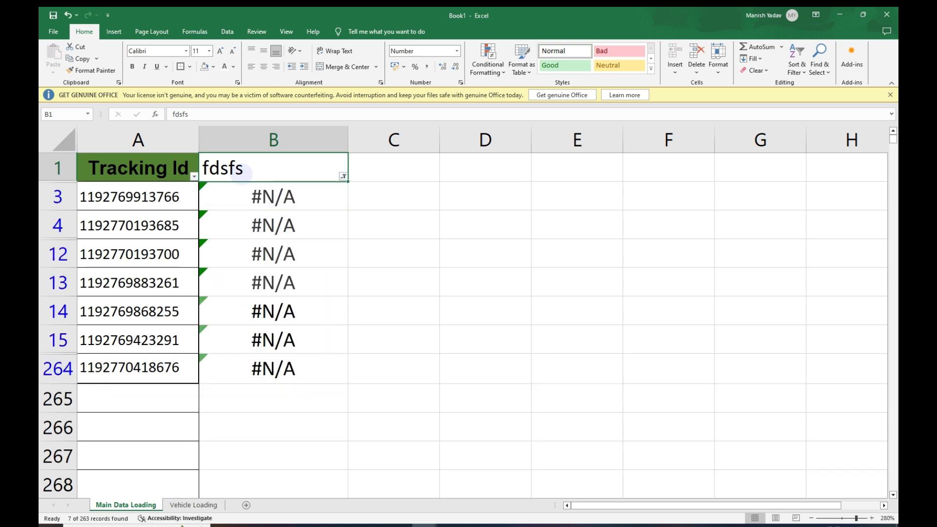
Examine the filtered #N/A results in column B and their matching Tracking IDs in column A
key("Down")
key("ctrl+shift+Down")
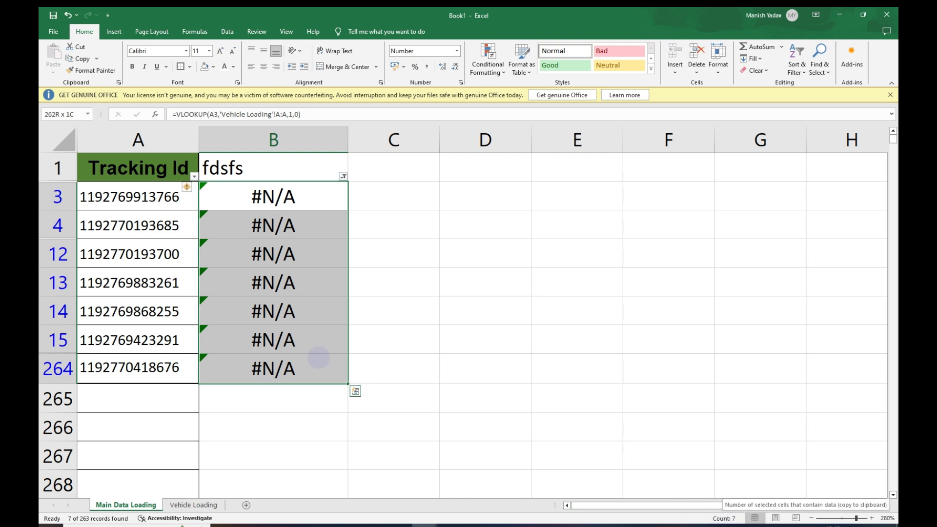
left_click(465, 283)
left_click_drag(117, 199, 136, 355)
left_click(292, 393)
left_click_drag(100, 200, 117, 367)
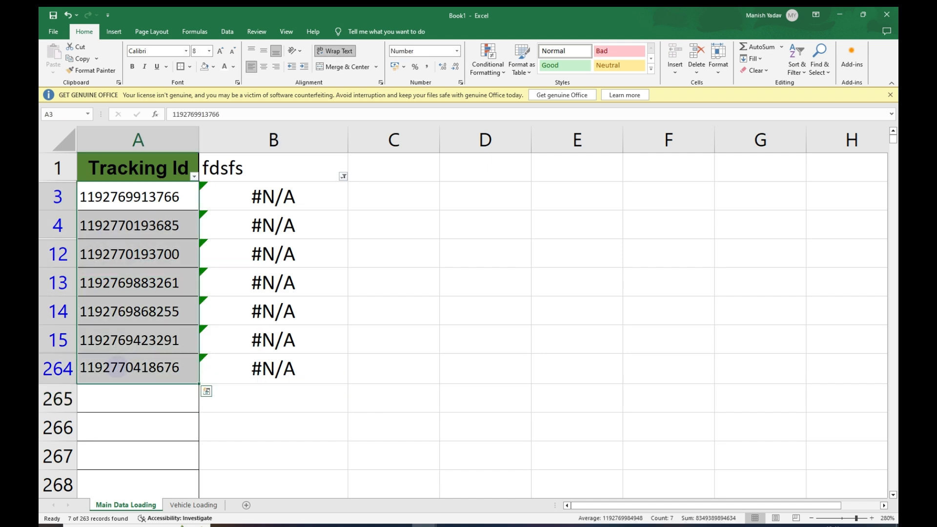
left_click(405, 205)
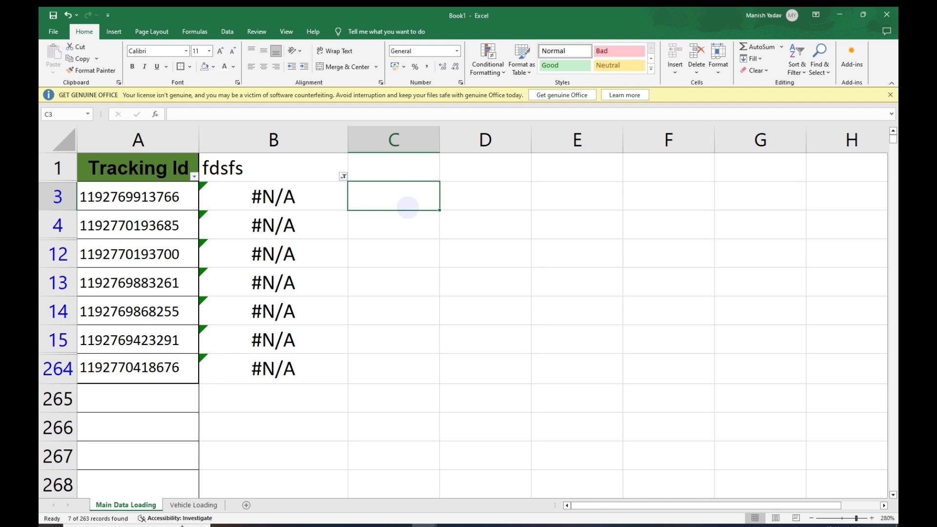